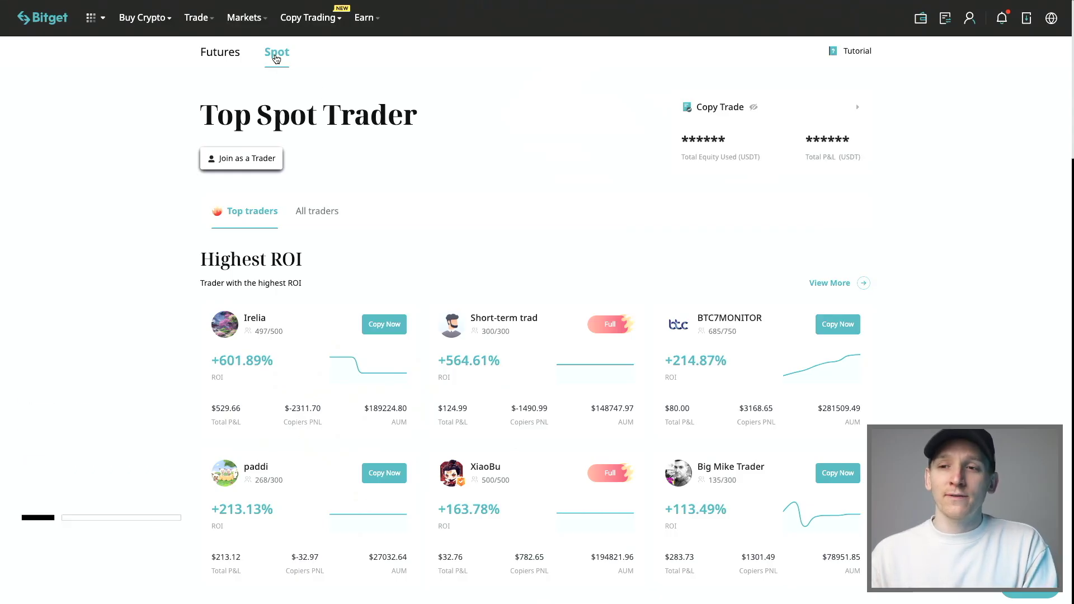
Switch the copy-trading leaderboard to Futures top traders, ranked by Highest ROI
scroll(348, 123, down, 2)
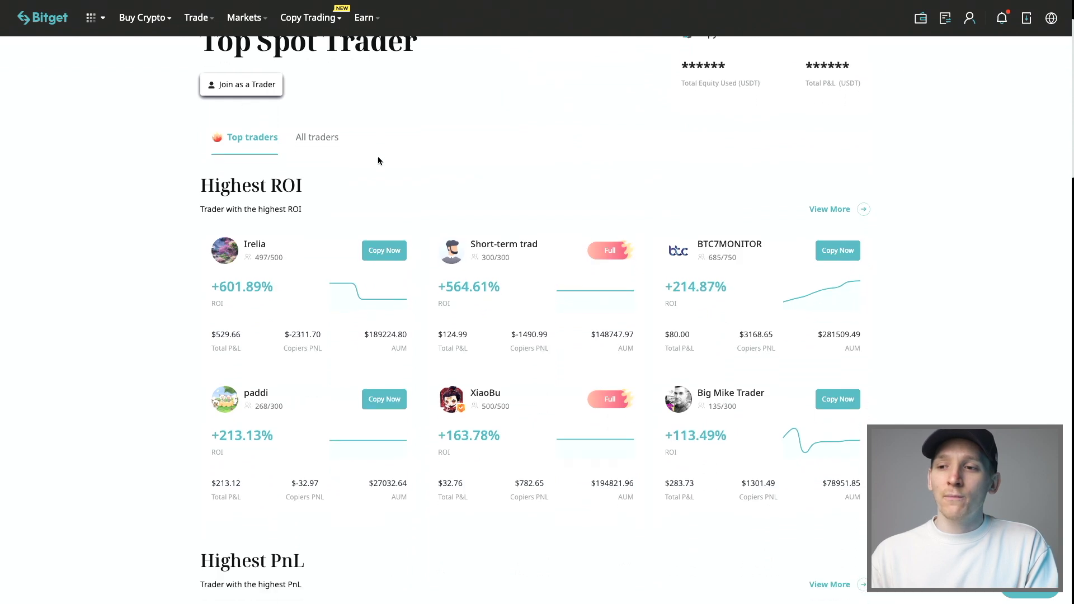
scroll(404, 162, down, 1)
scroll(417, 180, up, 1)
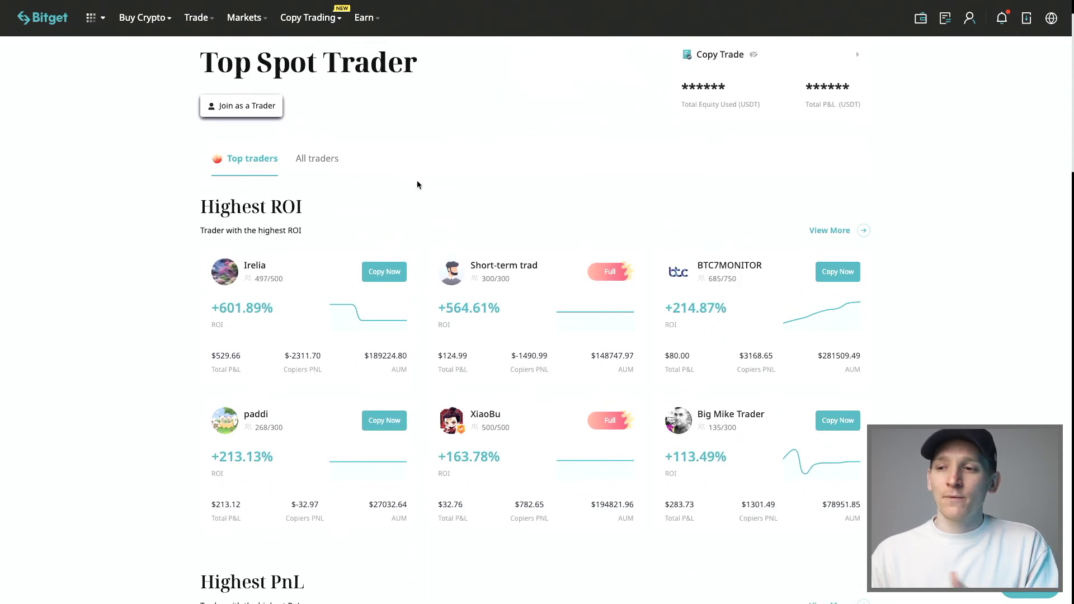
scroll(417, 180, down, 3)
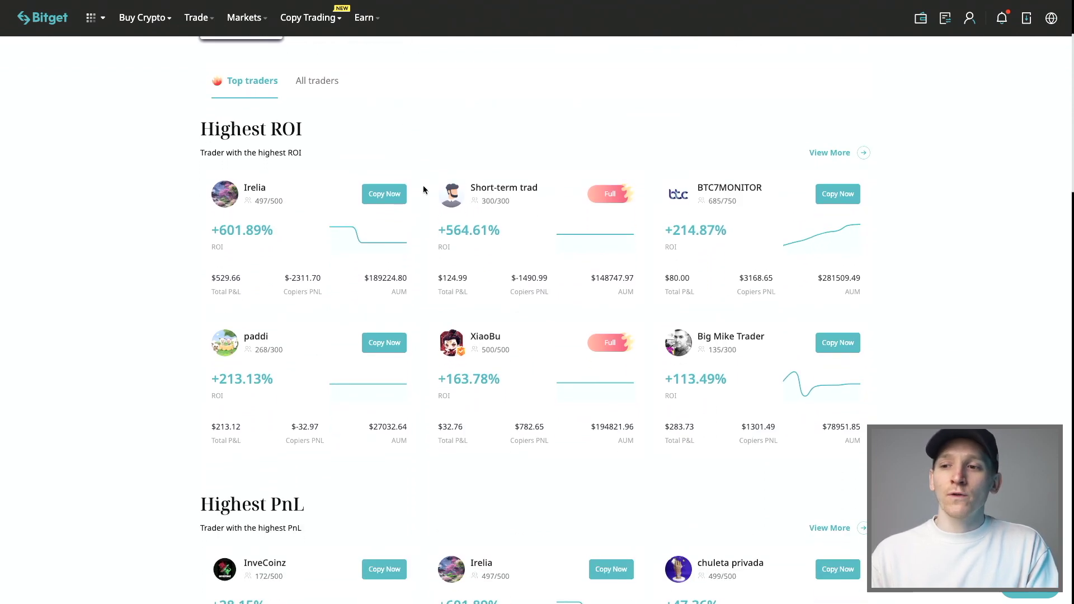
scroll(423, 189, up, 3)
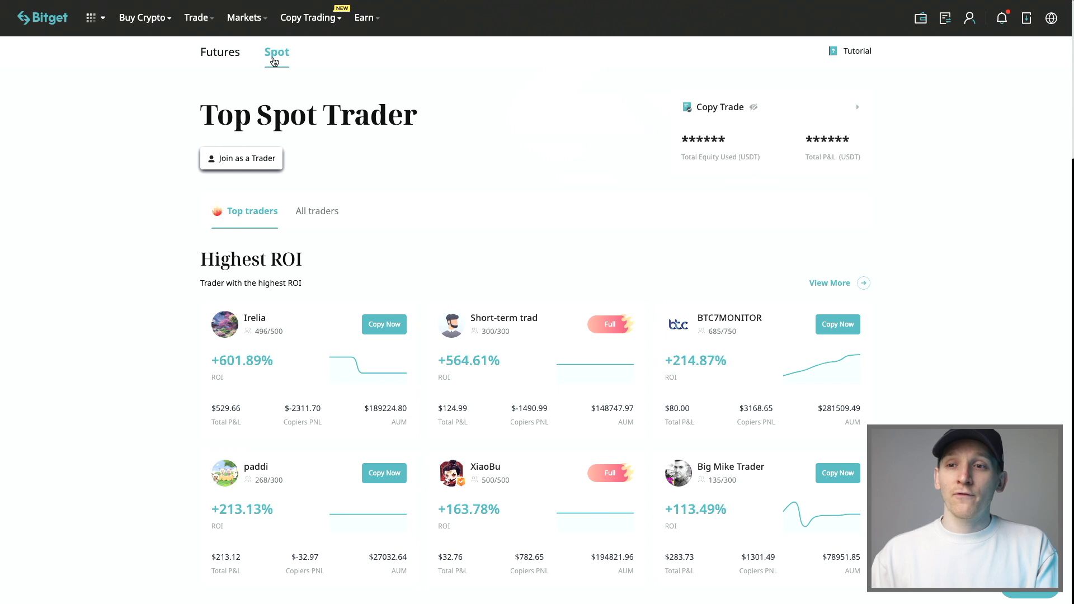
mouse_move(309, 17)
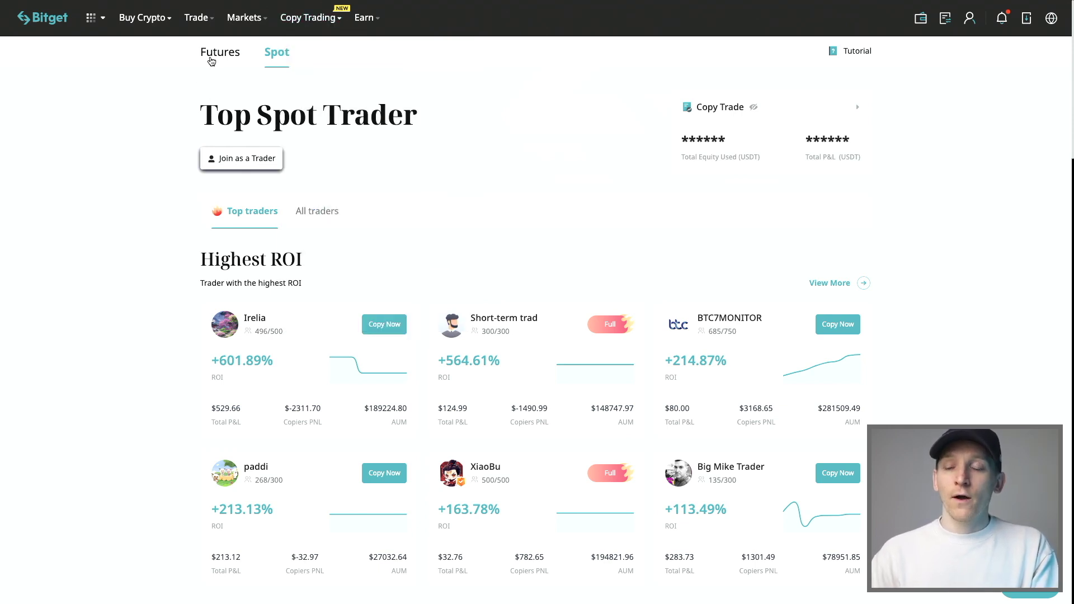
click(213, 55)
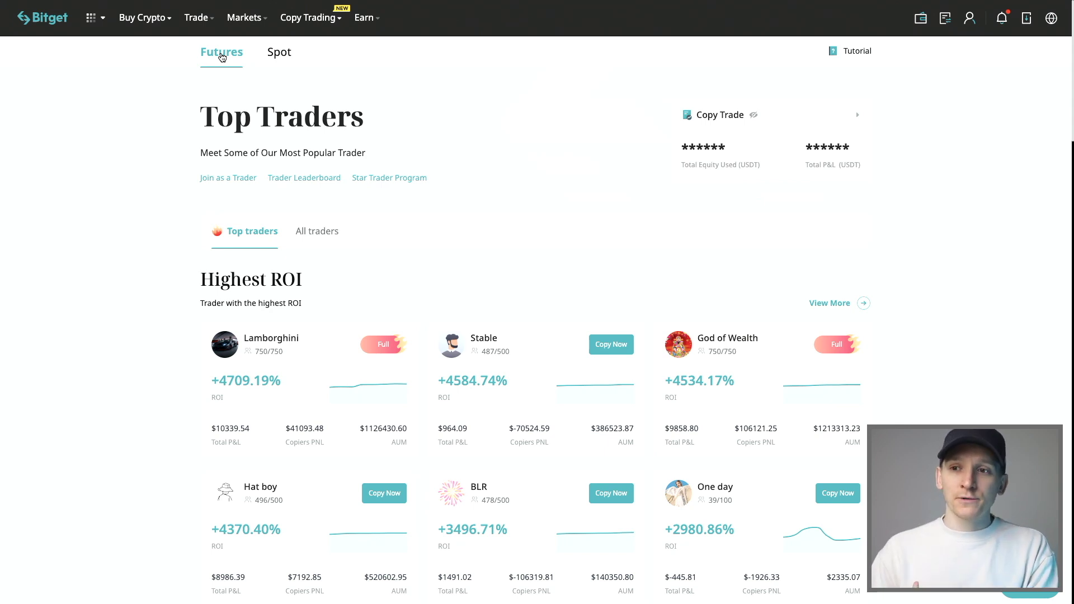
Compare the Futures and Spot leaderboards, settle on Spot and open its All traders list
click(277, 57)
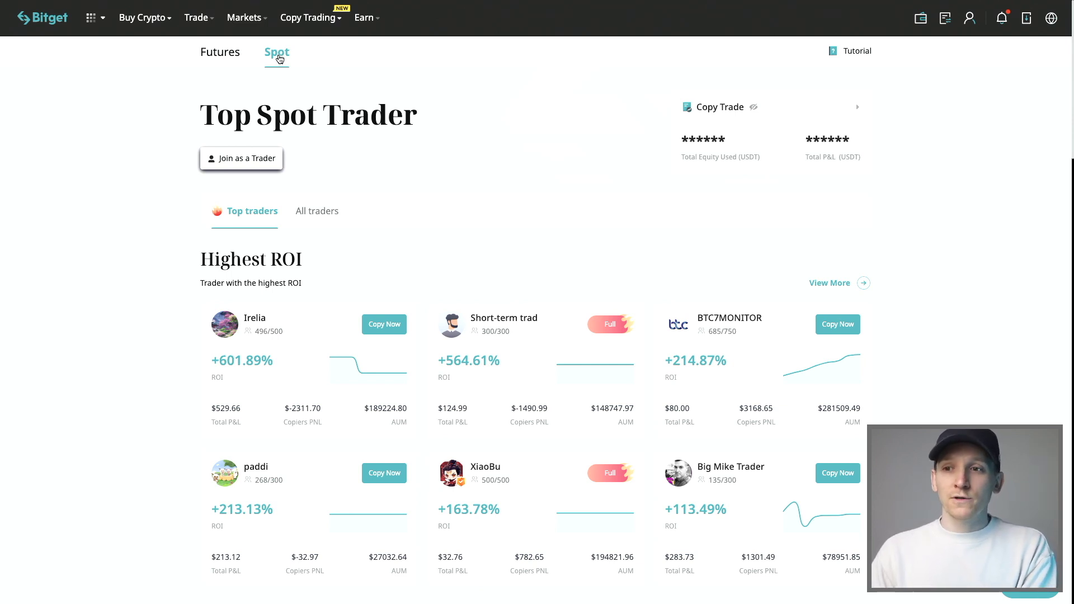
click(230, 59)
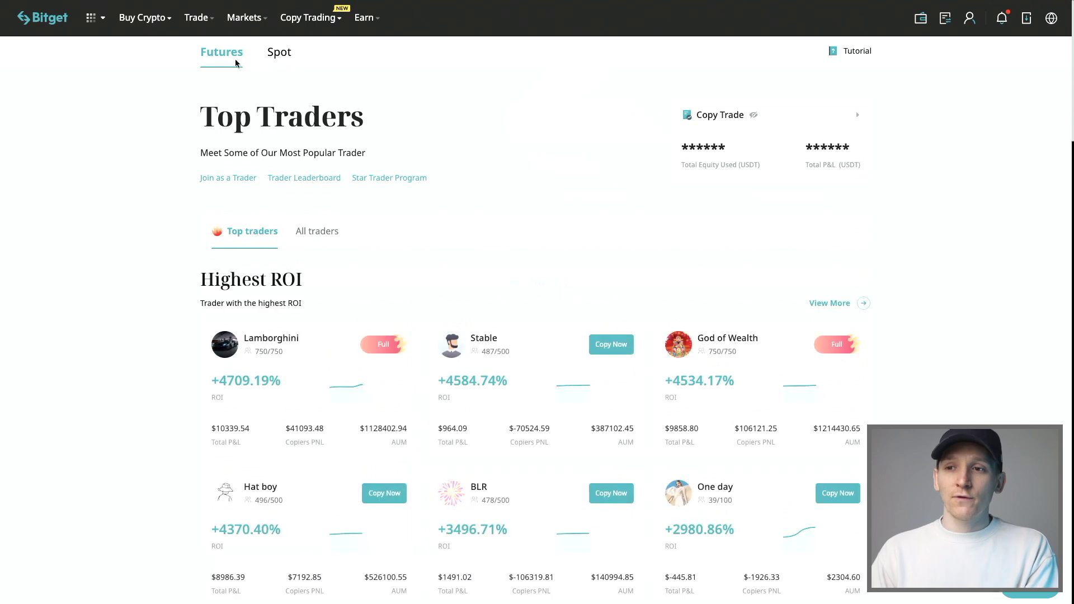
click(278, 56)
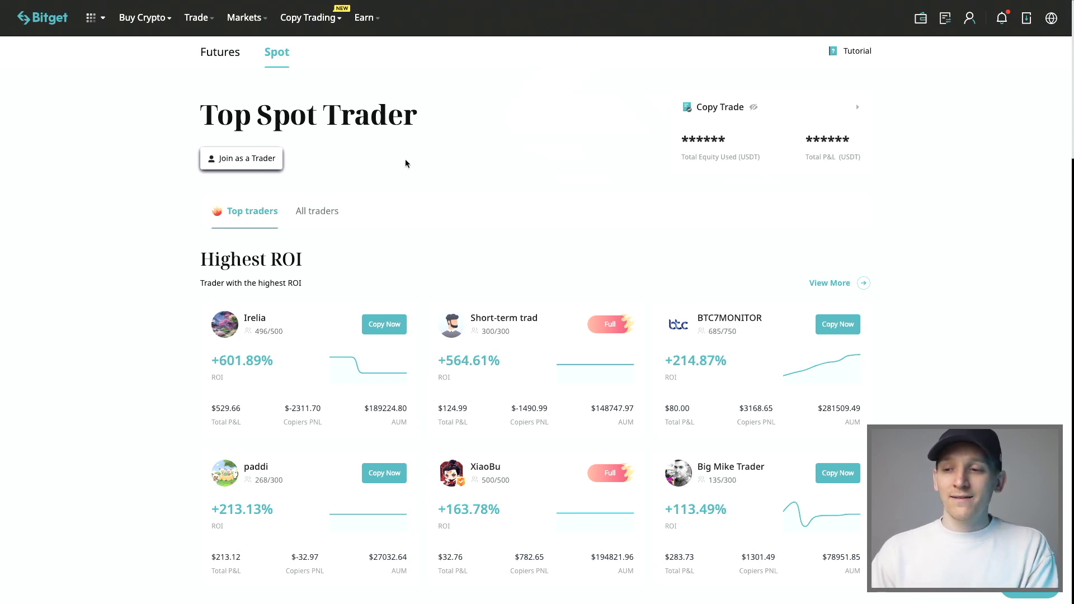
scroll(426, 225, down, 1)
scroll(426, 225, up, 1)
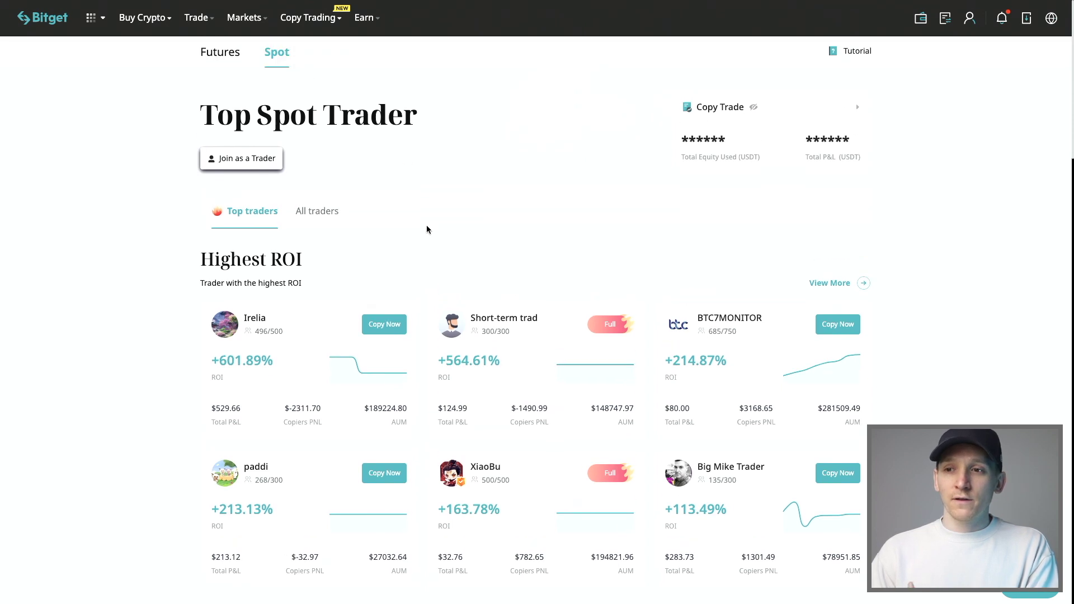
scroll(426, 225, down, 3)
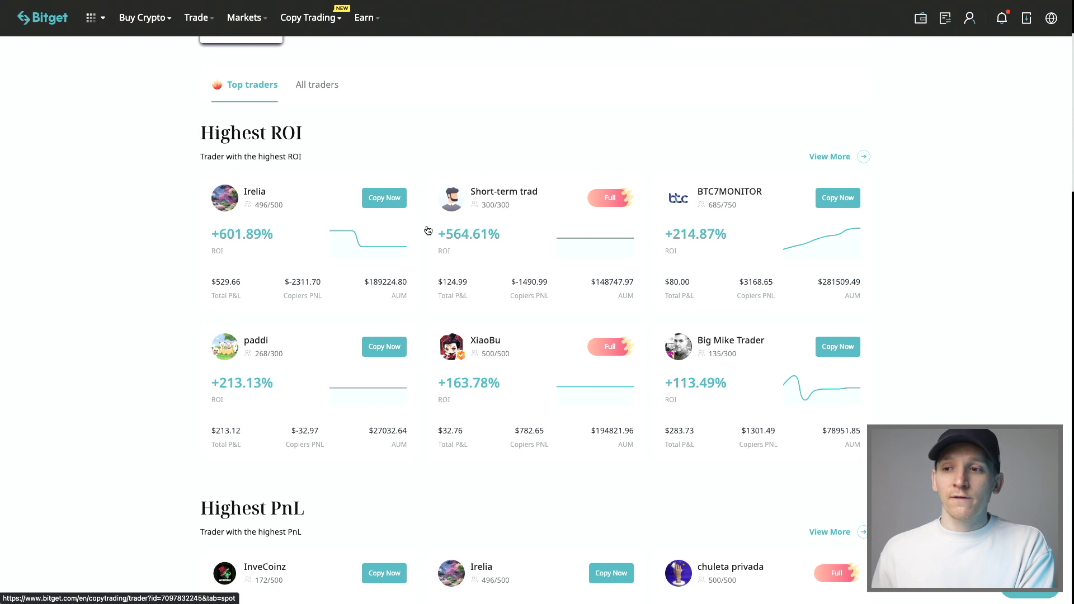
scroll(426, 230, up, 3)
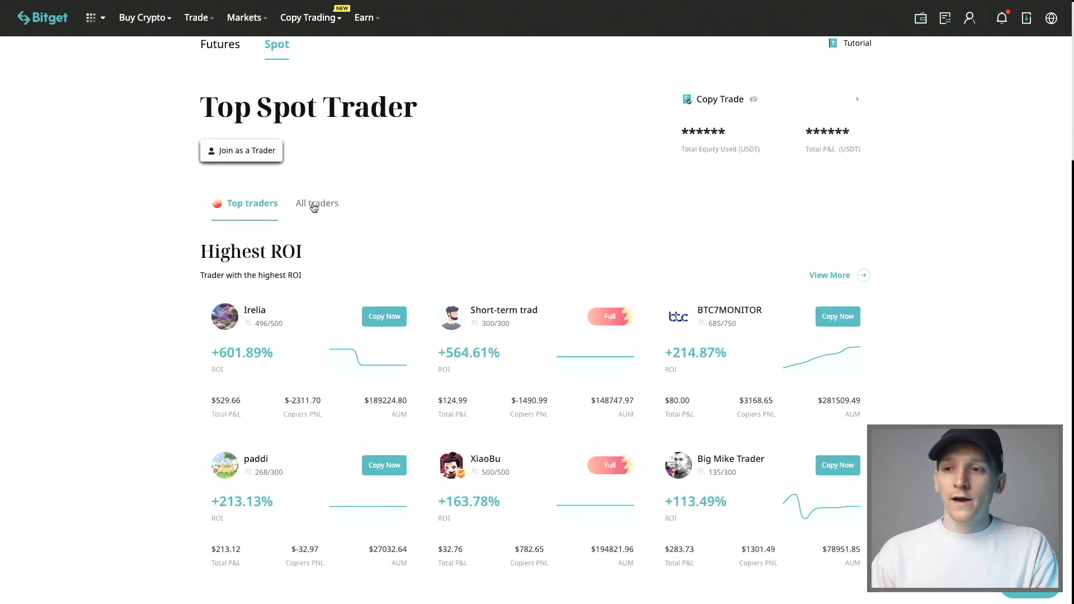
click(314, 203)
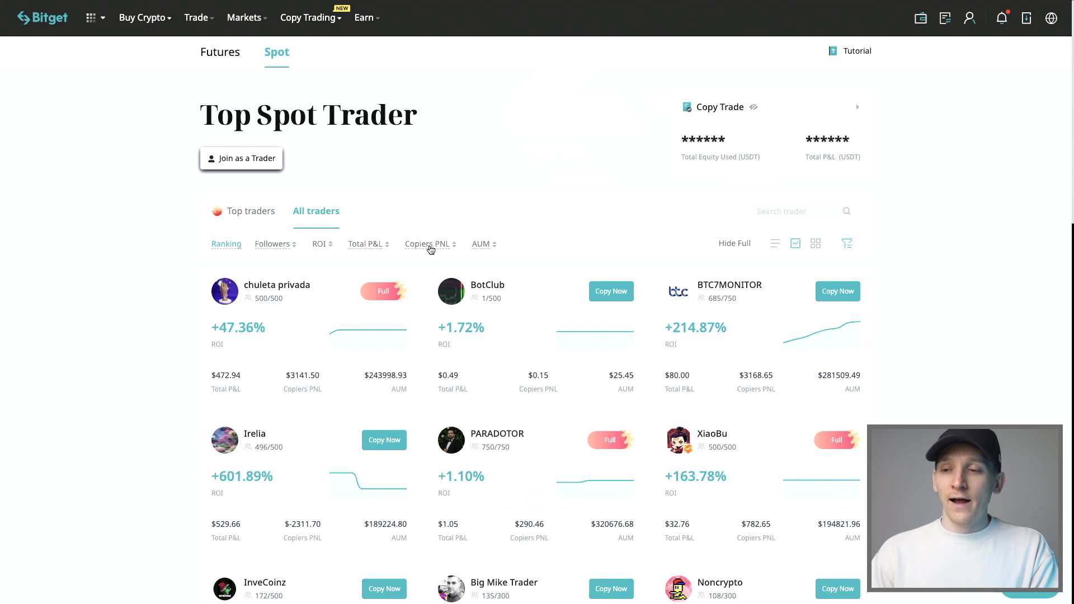
Sort the All traders spot list by Total P&L, then by ROI
scroll(412, 228, down, 1)
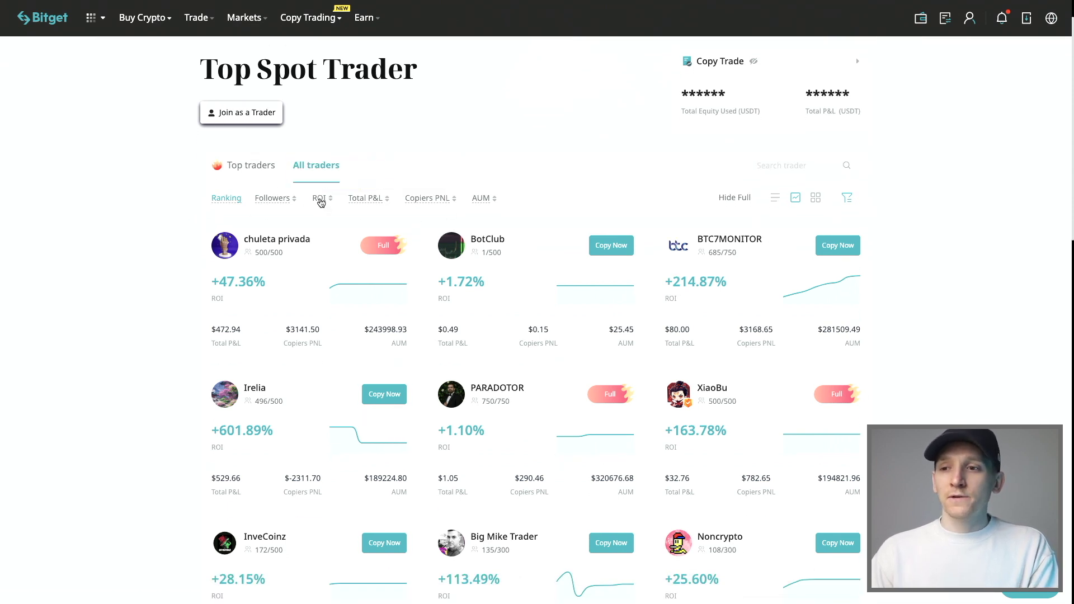
mouse_move(376, 199)
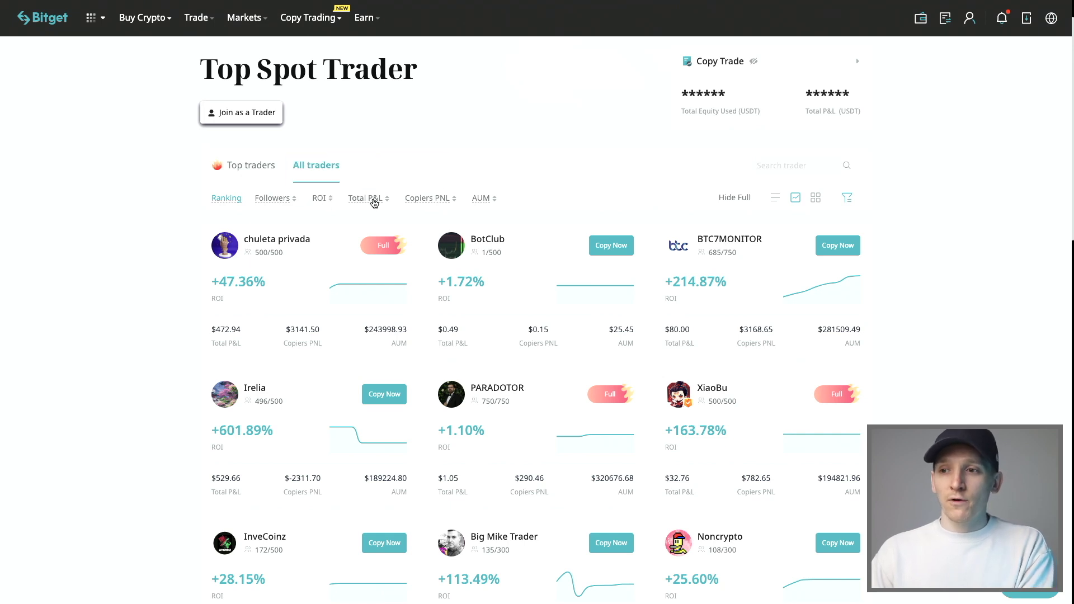
mouse_move(428, 206)
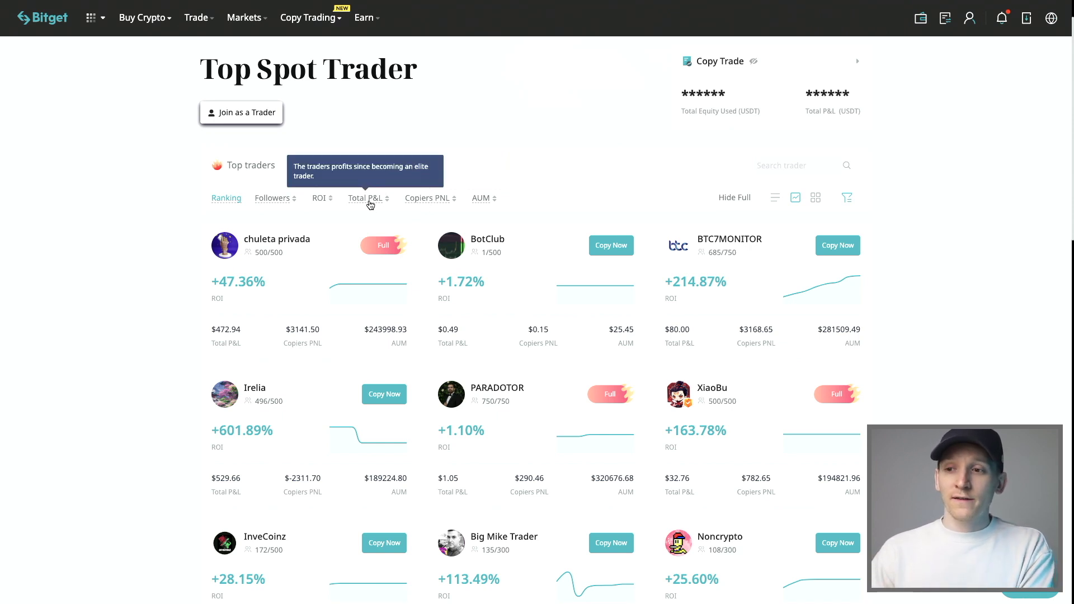
click(368, 203)
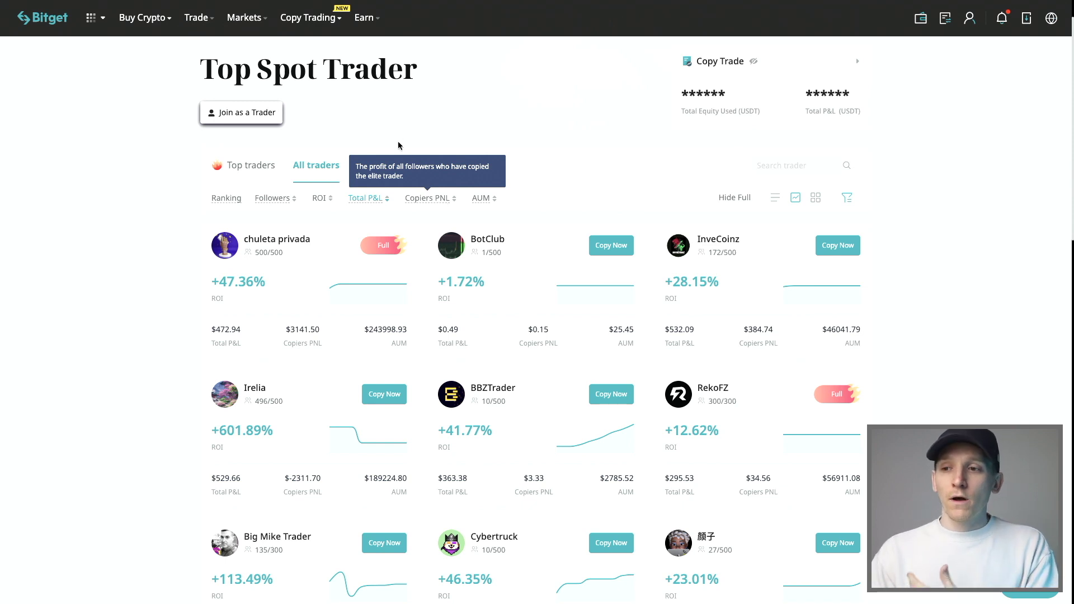
mouse_move(367, 203)
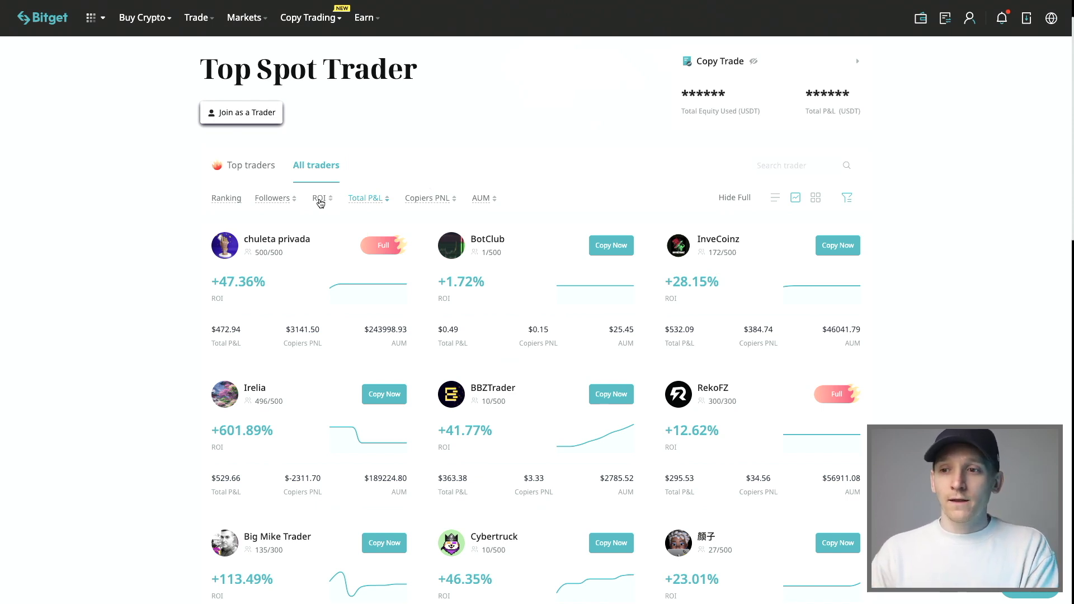
click(319, 199)
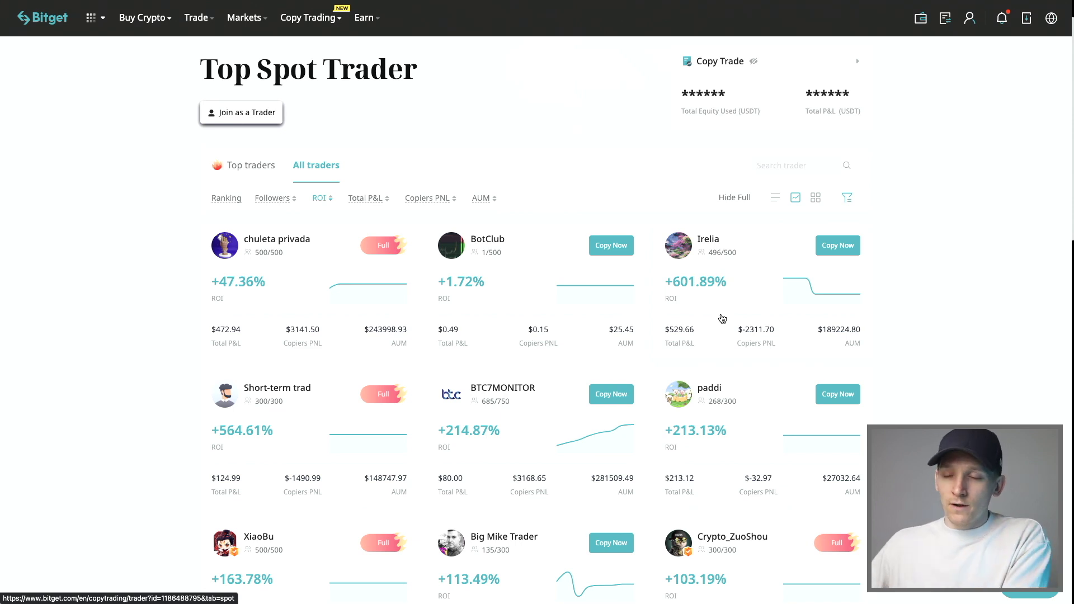
Sort the spot traders by AUM, flipping the sort order and back
click(480, 199)
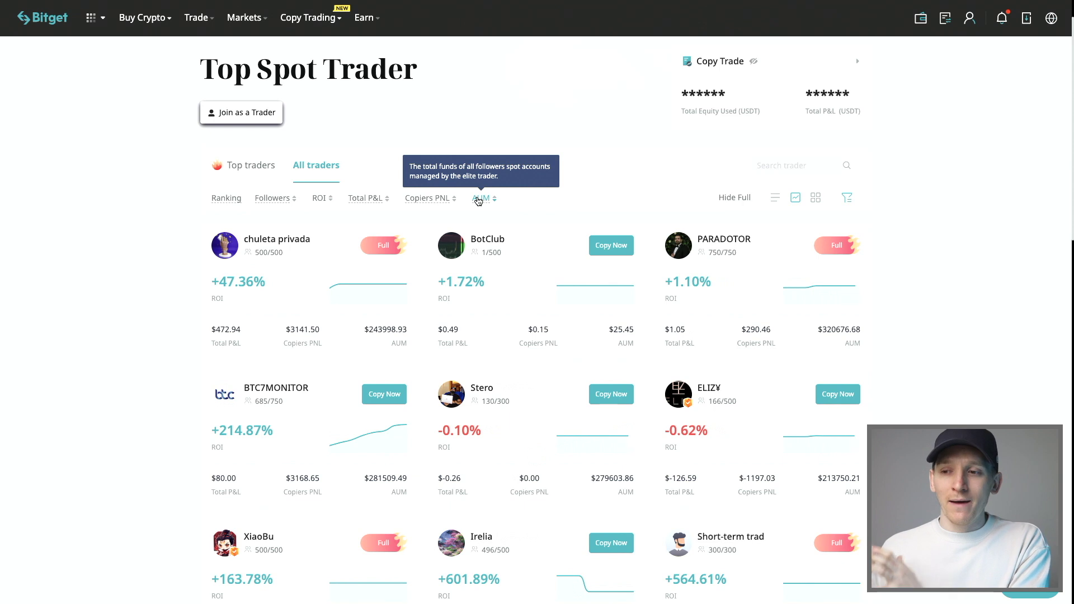
scroll(181, 292, down, 1)
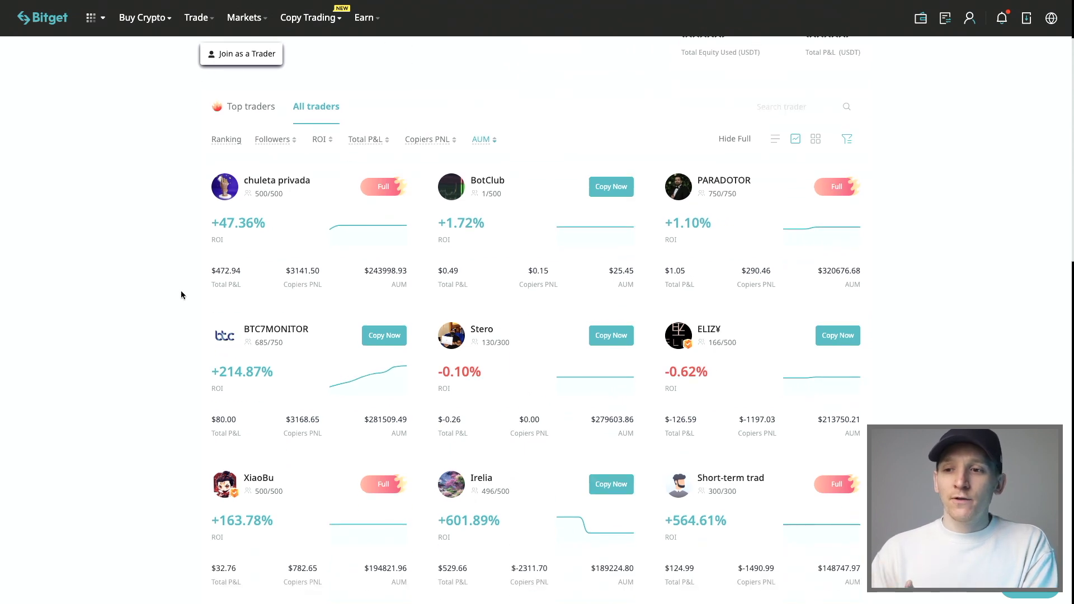
scroll(180, 292, up, 1)
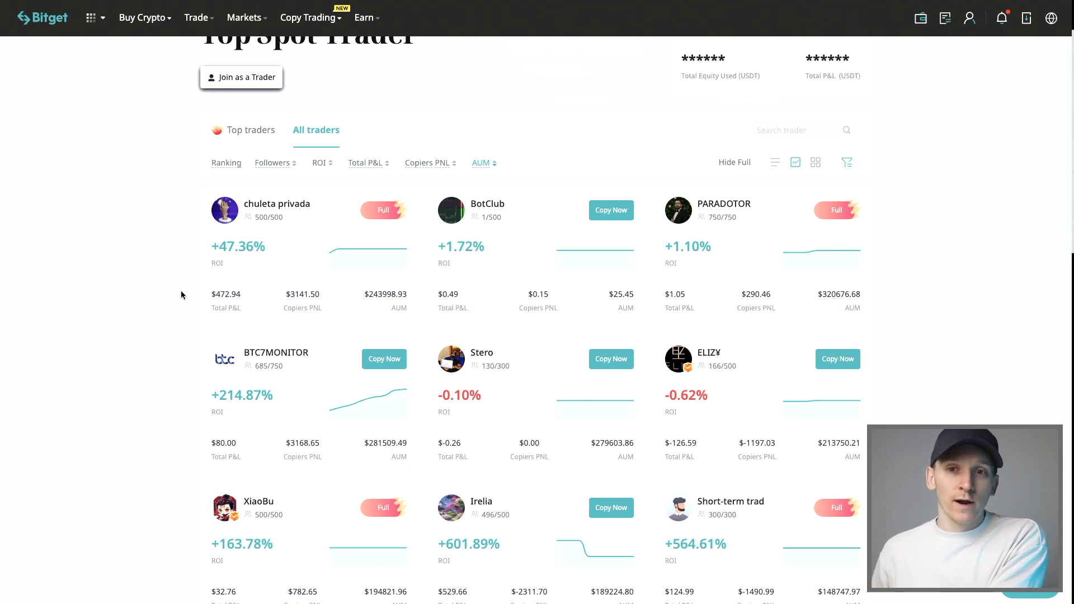
scroll(186, 280, up, 1)
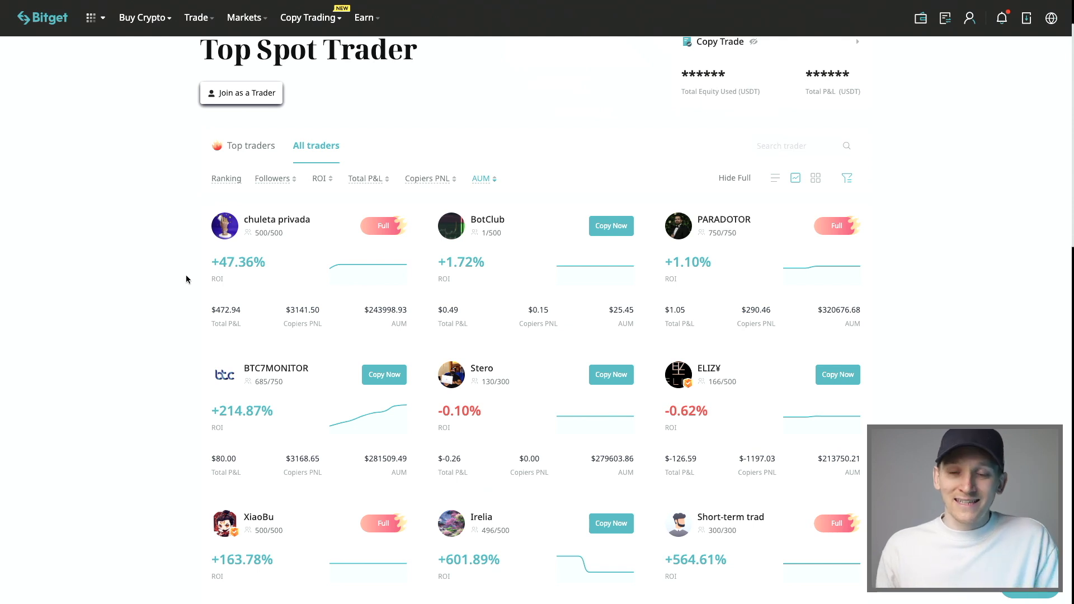
scroll(186, 279, down, 1)
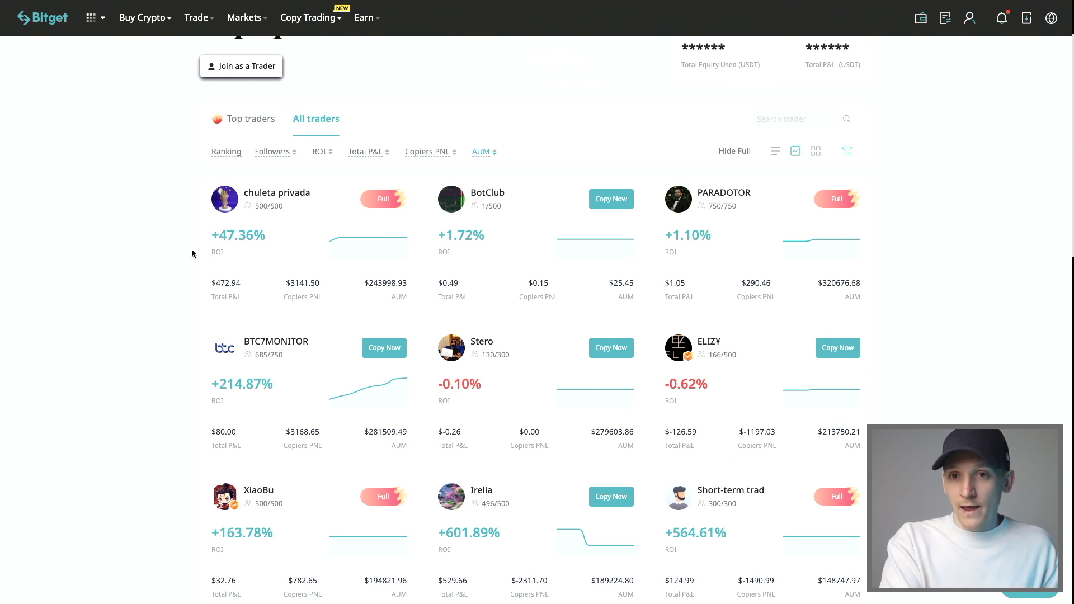
scroll(855, 282, down, 6)
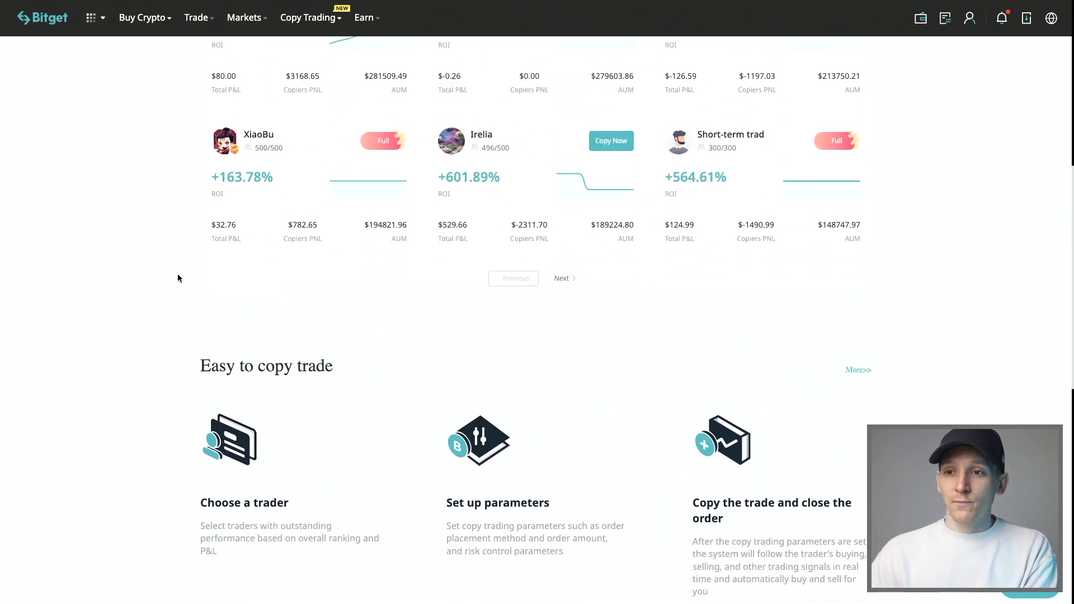
scroll(178, 274, up, 7)
scroll(196, 261, down, 1)
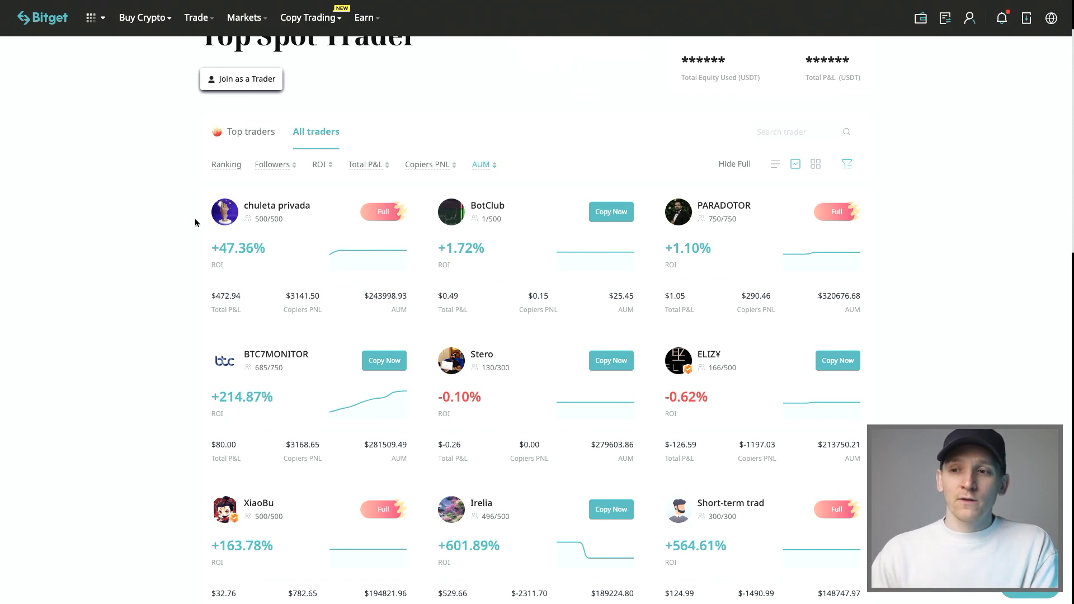
click(479, 168)
click(482, 166)
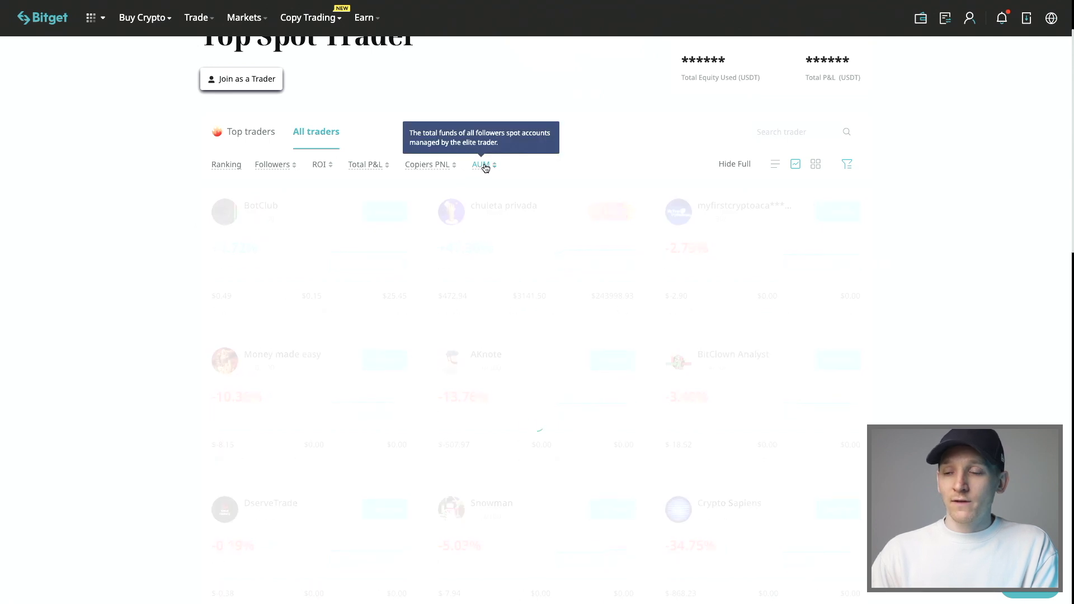
Open the first trader's profile, the one with 500/500 followers
scroll(551, 269, down, 1)
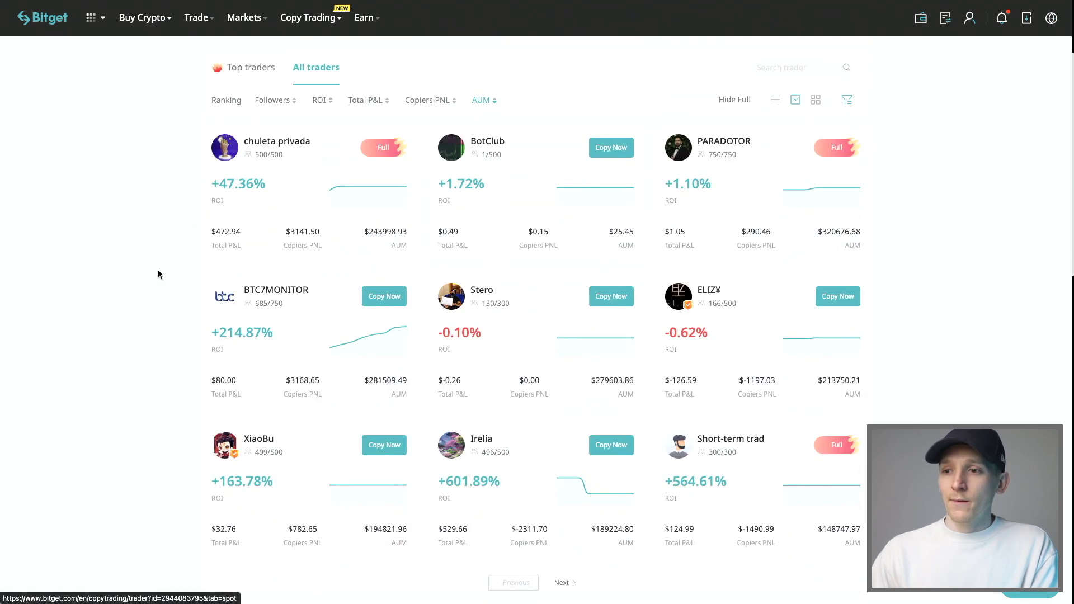
scroll(163, 274, down, 1)
scroll(163, 277, up, 1)
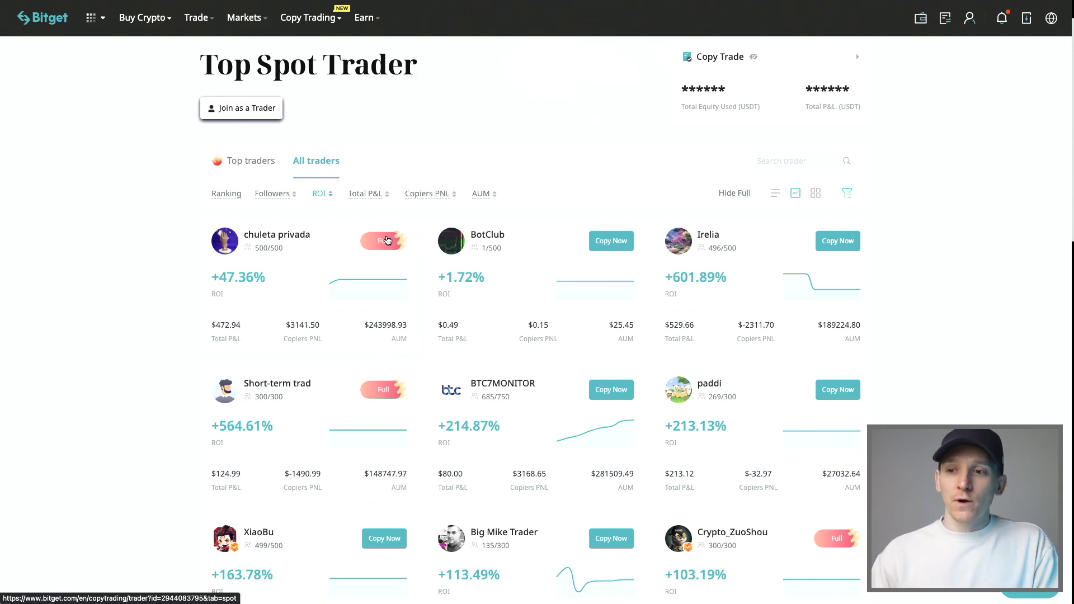
scroll(312, 239, down, 1)
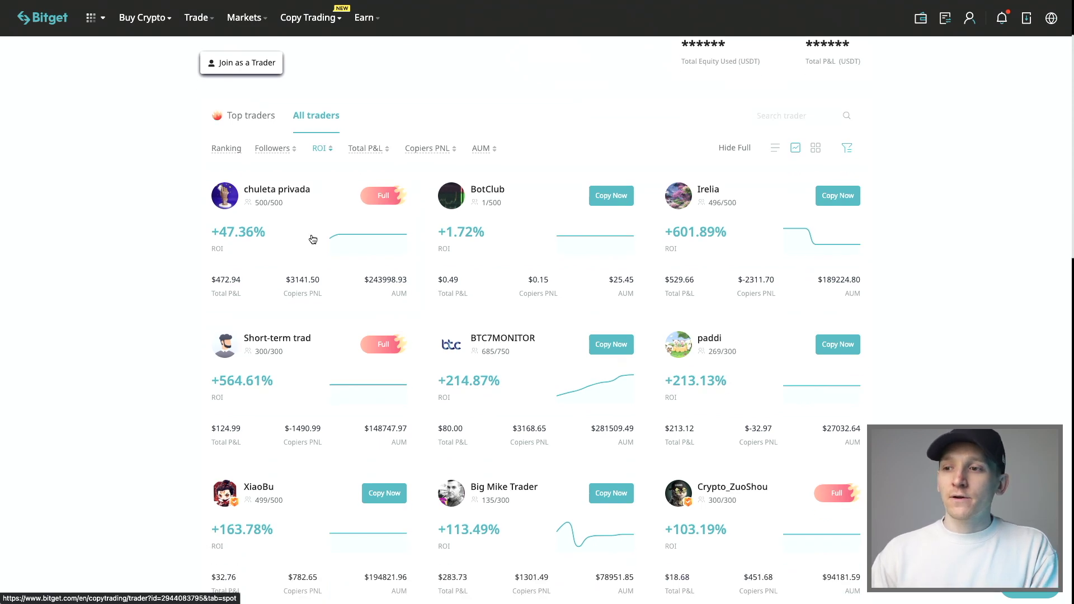
click(282, 230)
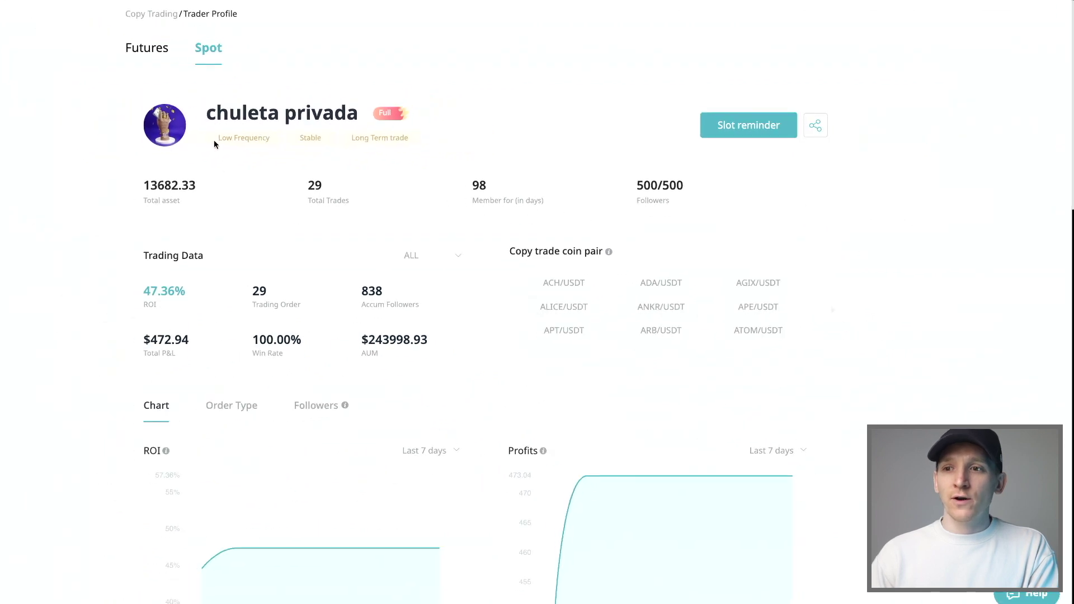
drag(218, 137, 196, 138)
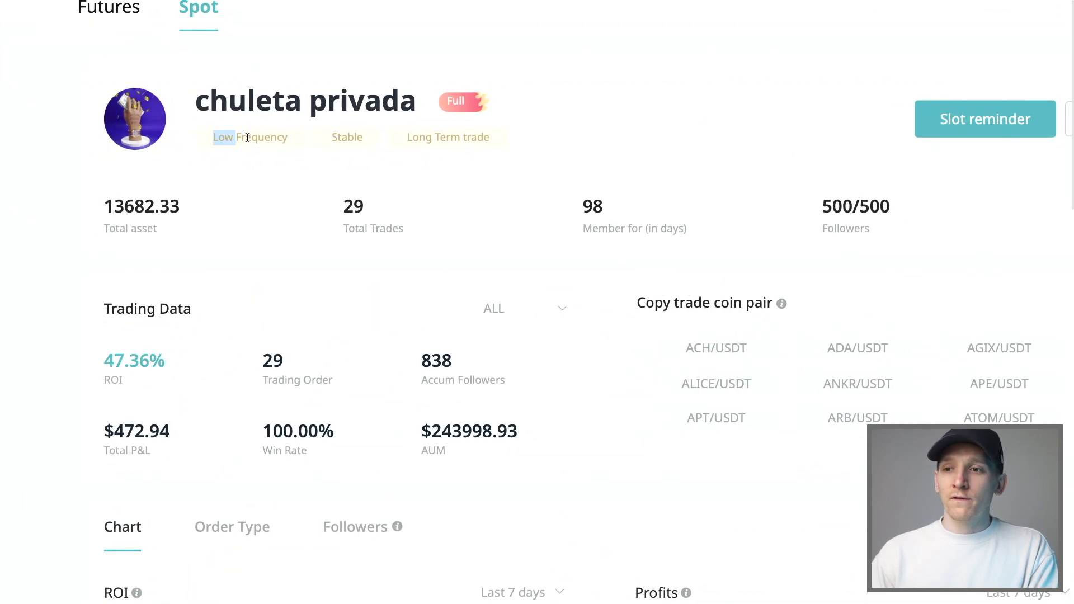
click(290, 135)
click(226, 135)
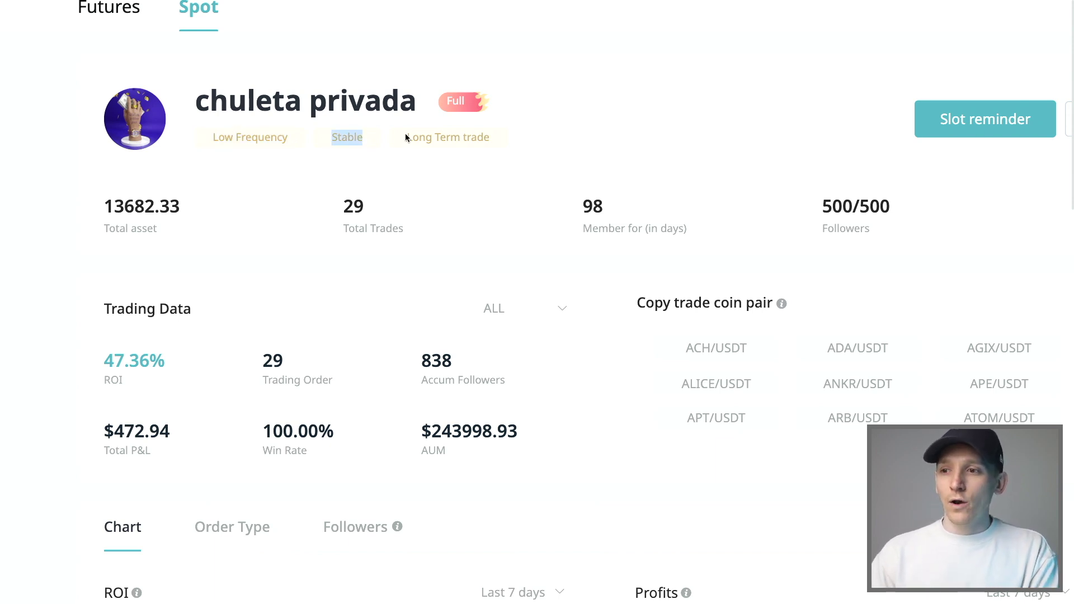
drag(405, 133, 508, 135)
click(468, 134)
scroll(468, 134, right, 2)
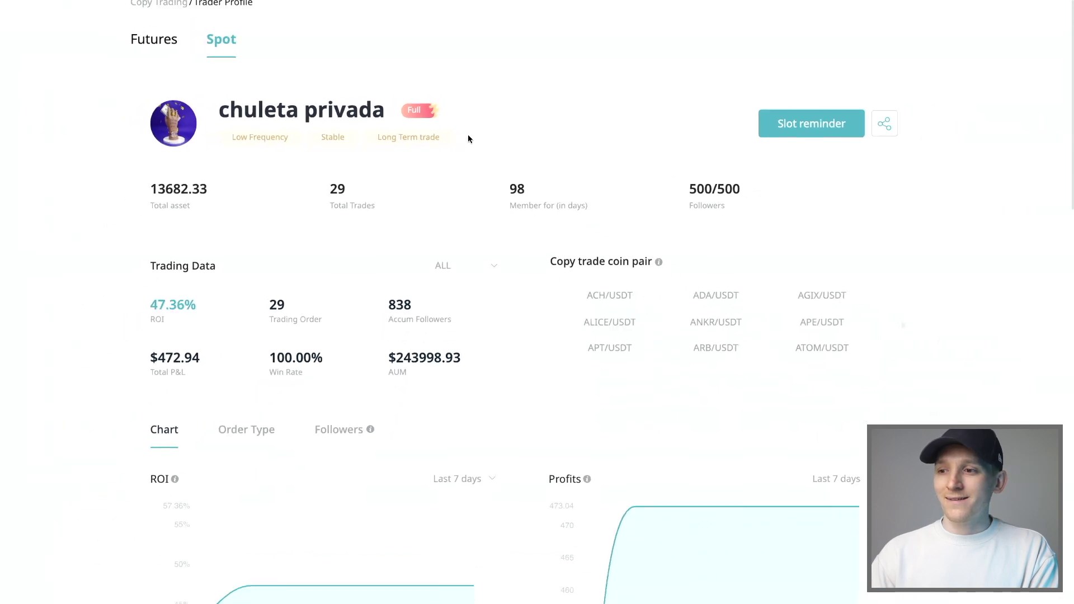
scroll(951, 177, down, 2)
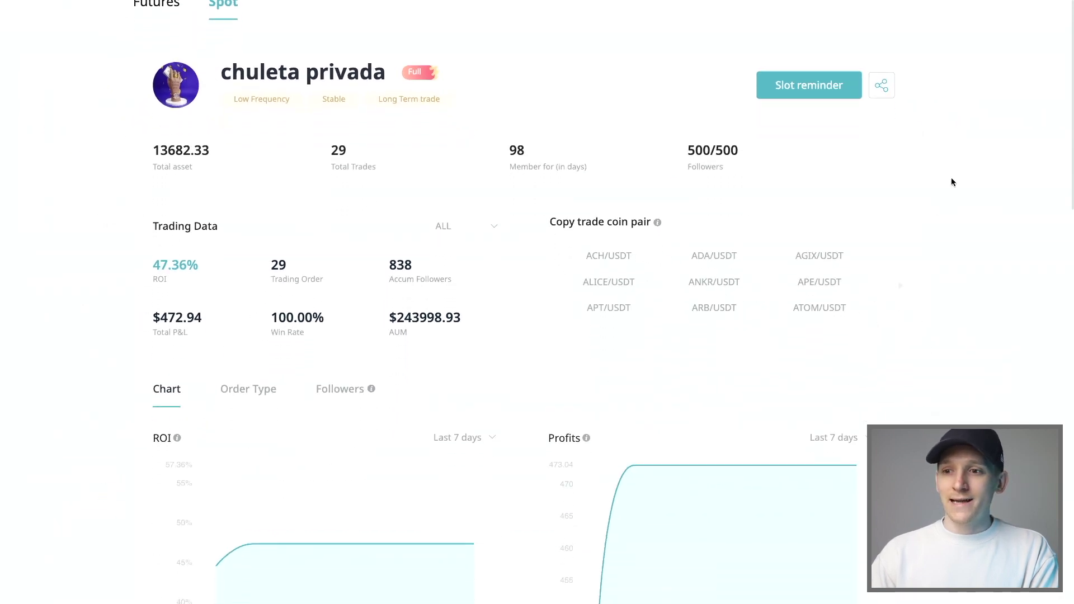
scroll(364, 146, down, 1)
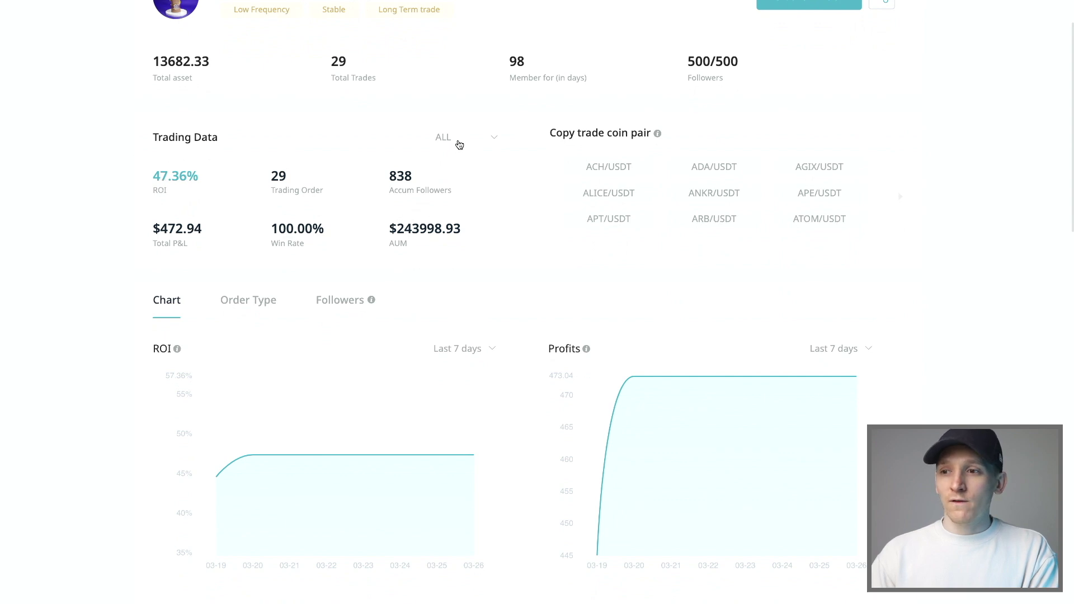
click(459, 145)
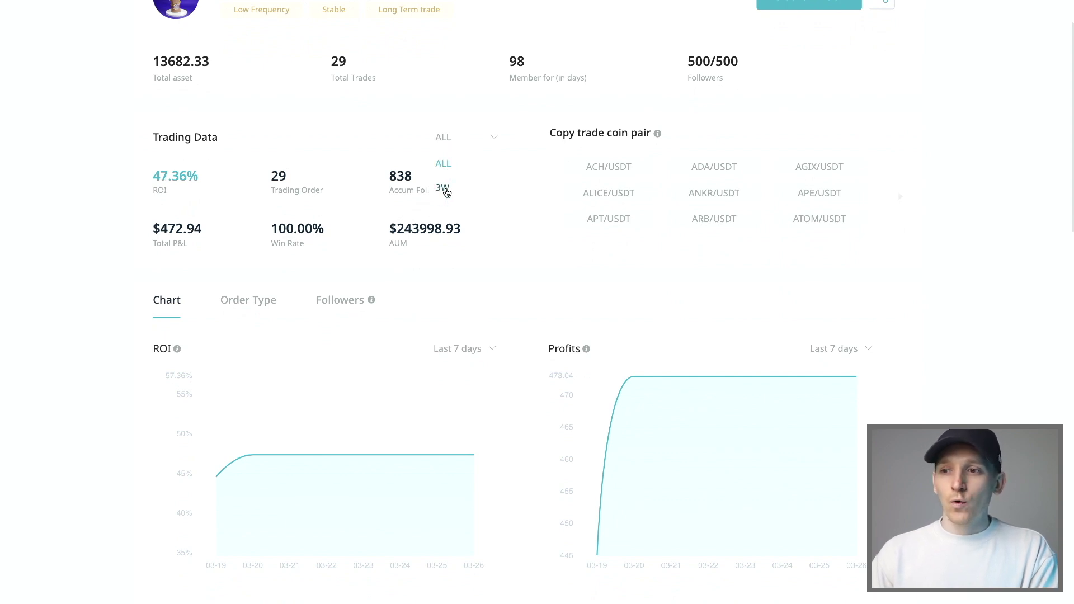
click(444, 187)
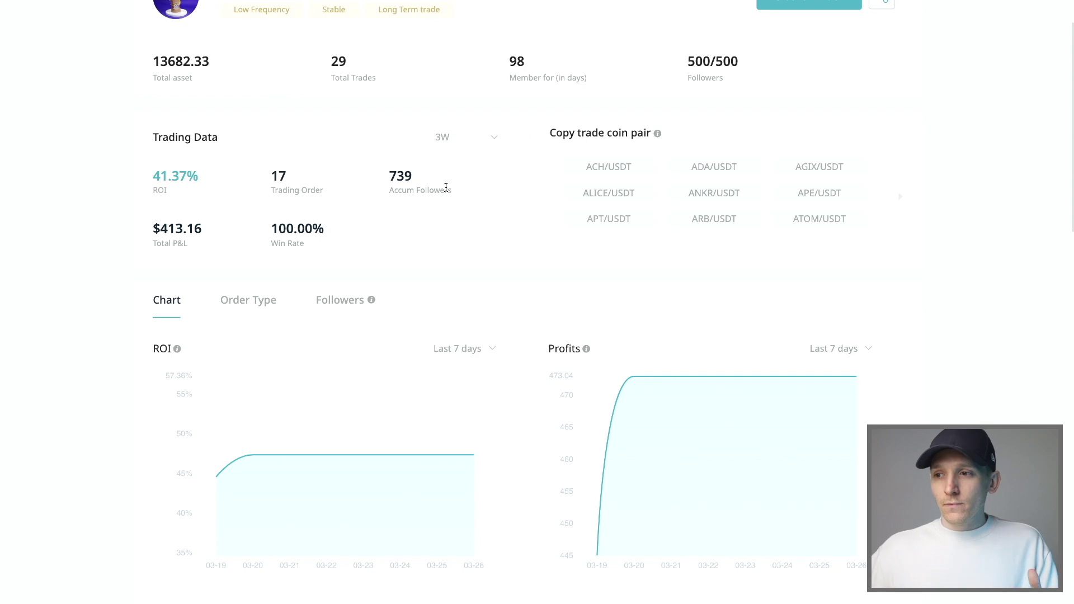
click(460, 144)
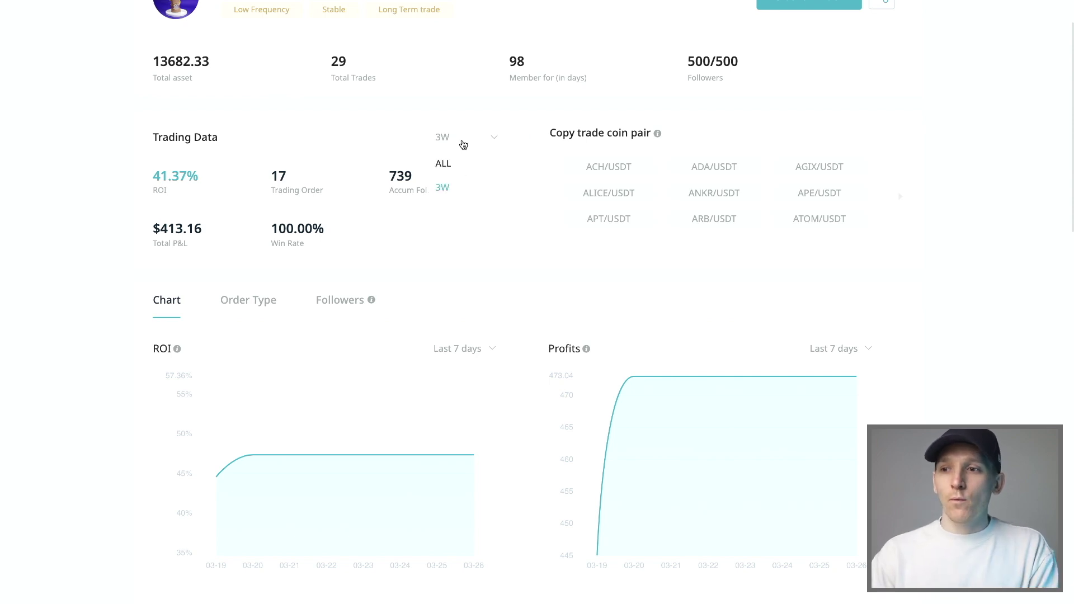
click(453, 164)
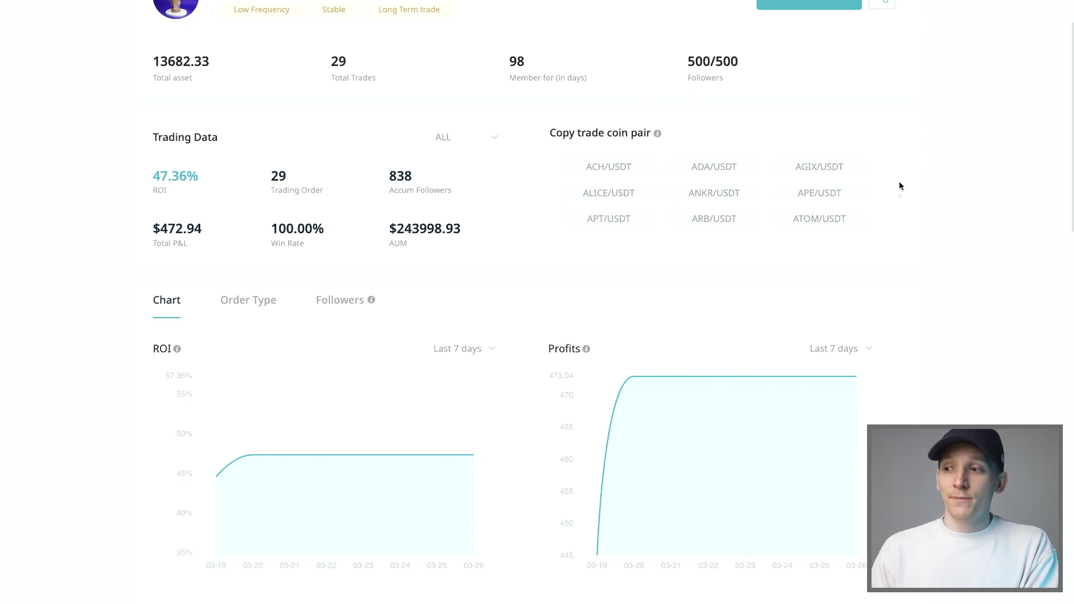
click(900, 197)
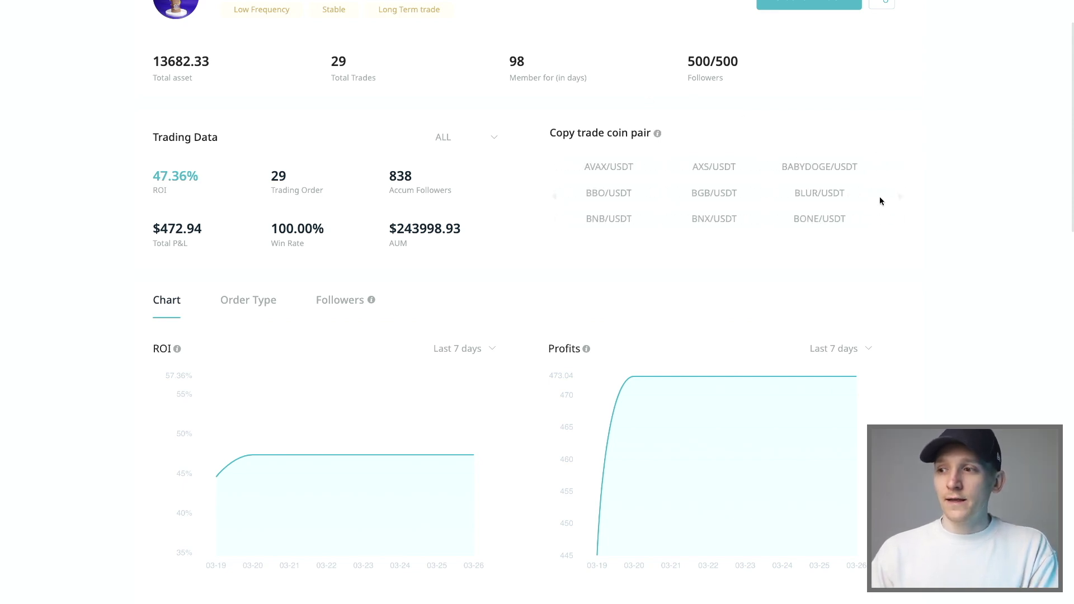
click(555, 197)
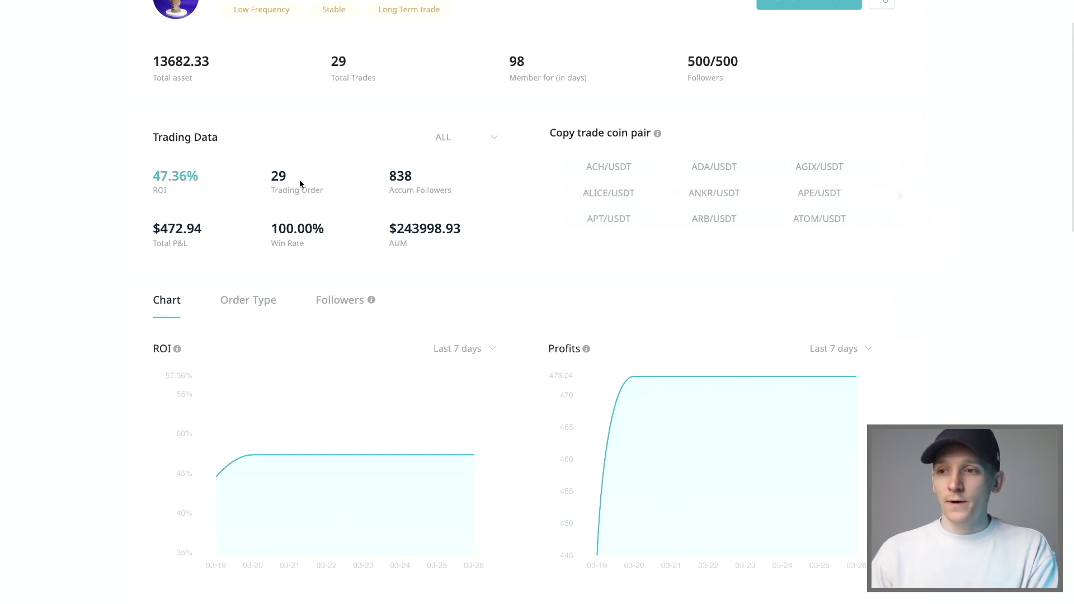
drag(390, 176, 403, 176)
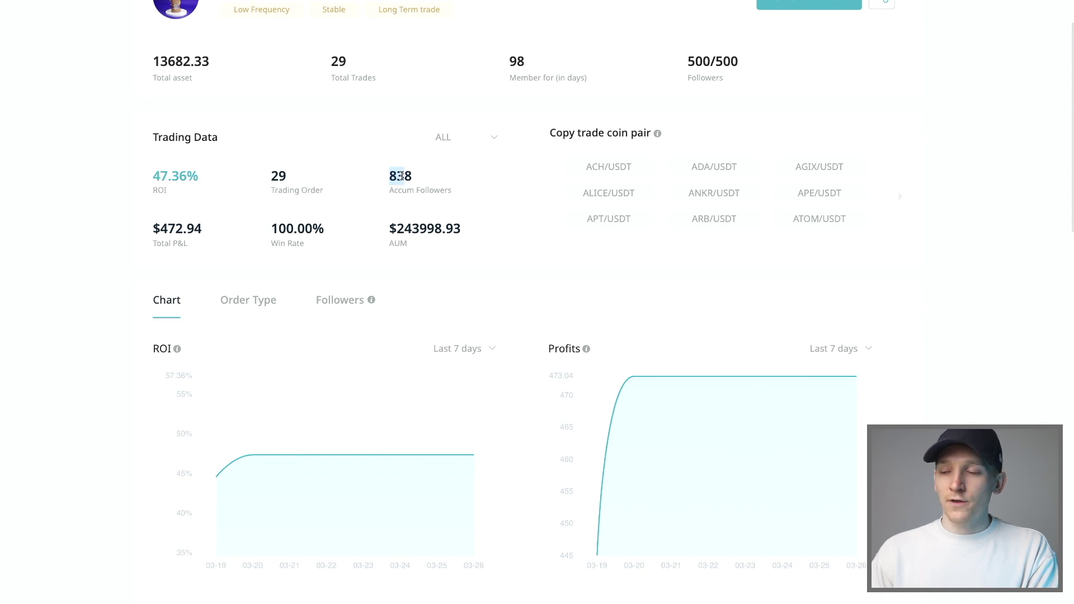
scroll(401, 177, up, 2)
drag(690, 174, 641, 179)
click(710, 177)
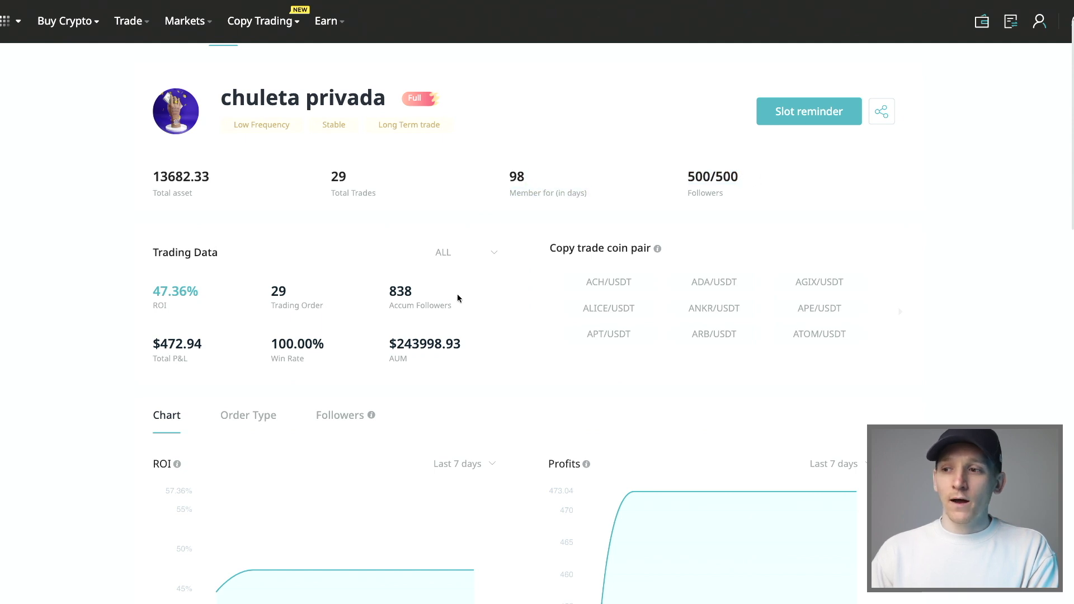
scroll(708, 150, down, 1)
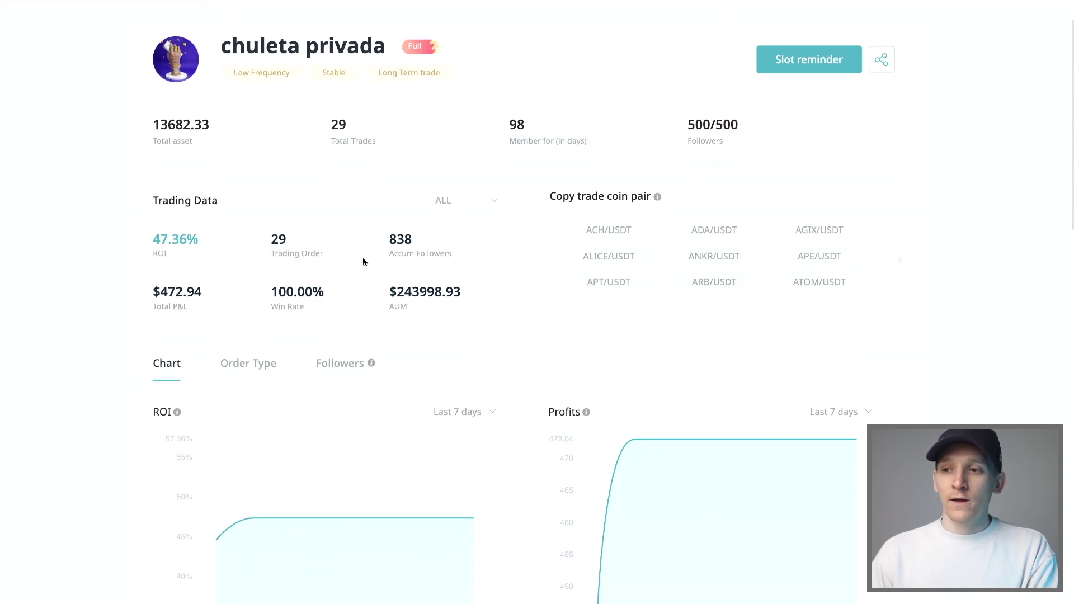
scroll(387, 241, down, 1)
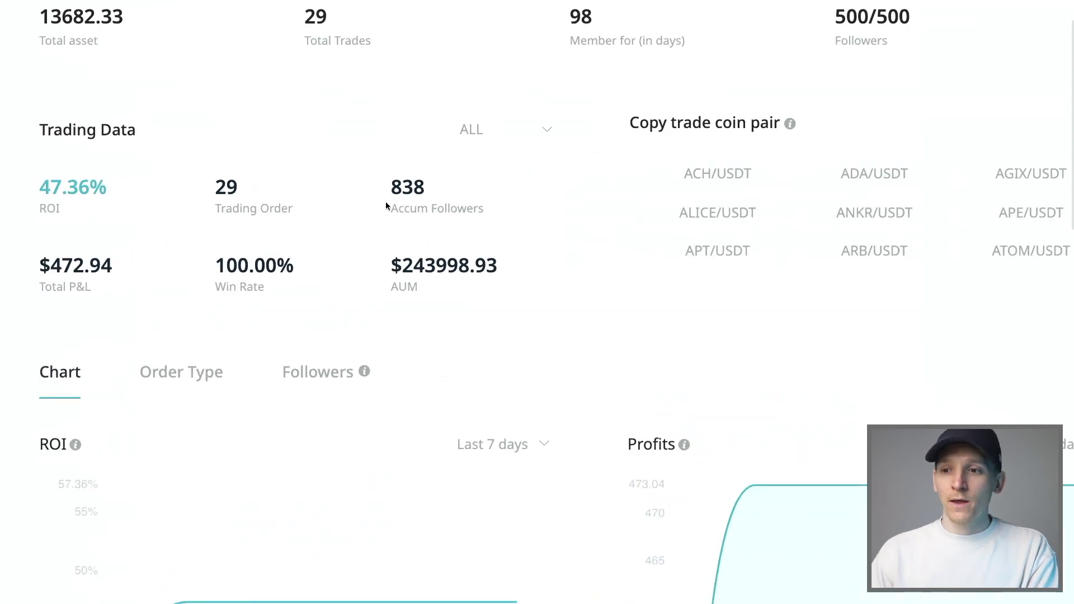
drag(234, 259, 351, 260)
click(318, 267)
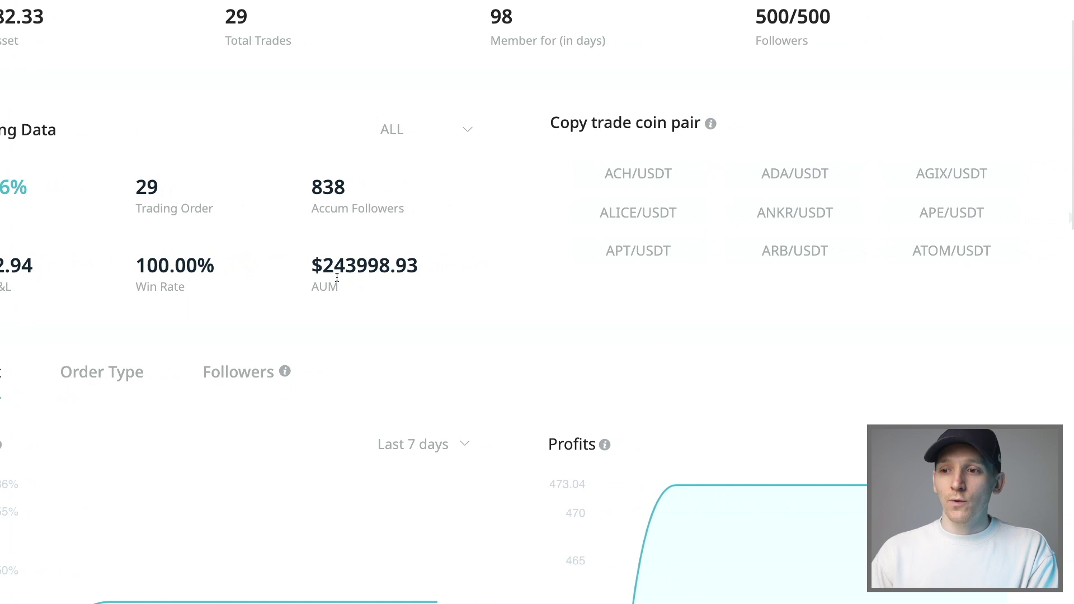
scroll(567, 257, down, 3)
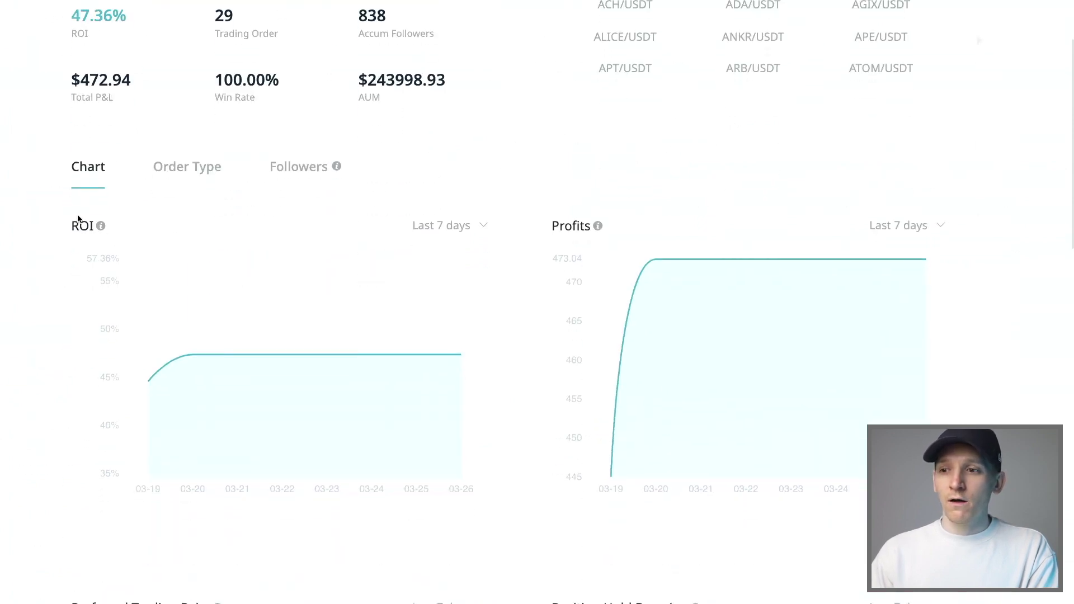
Set both the ROI and Profits charts to Last 1 month and zoom the page out
click(459, 226)
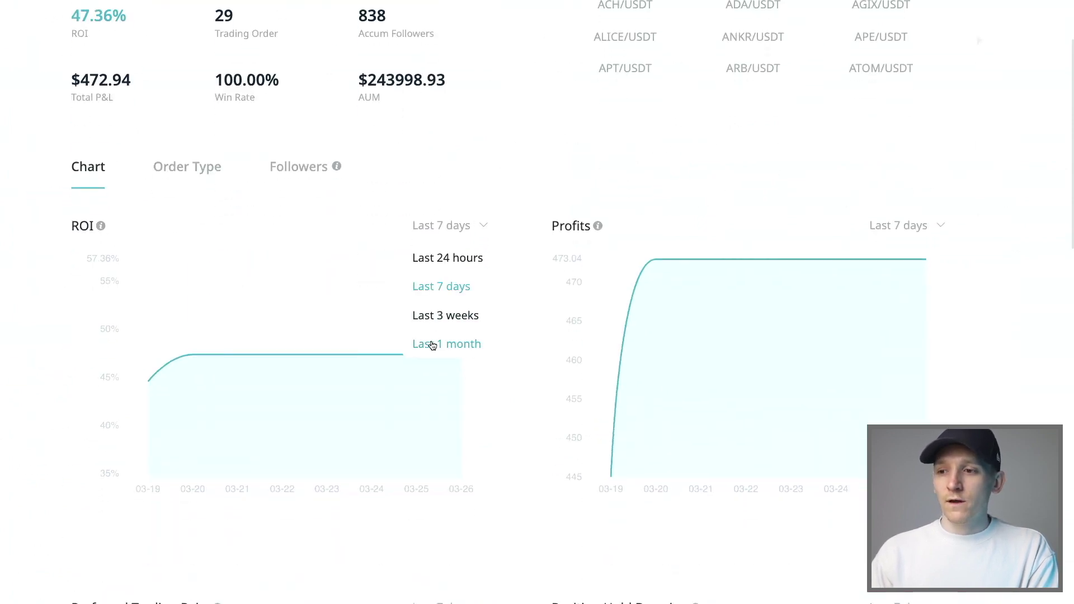
click(432, 345)
click(927, 227)
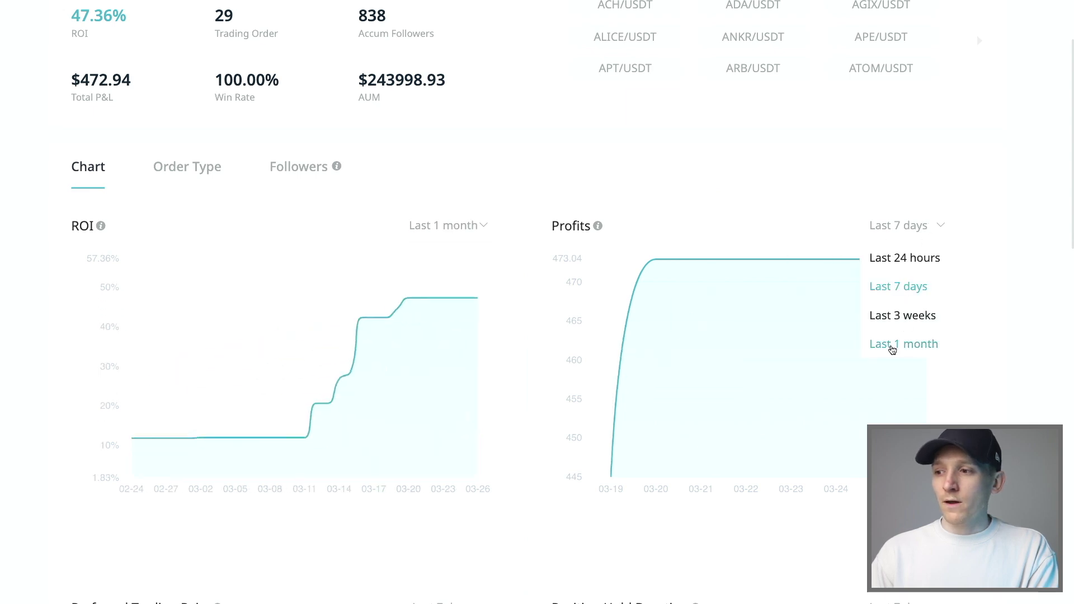
click(892, 346)
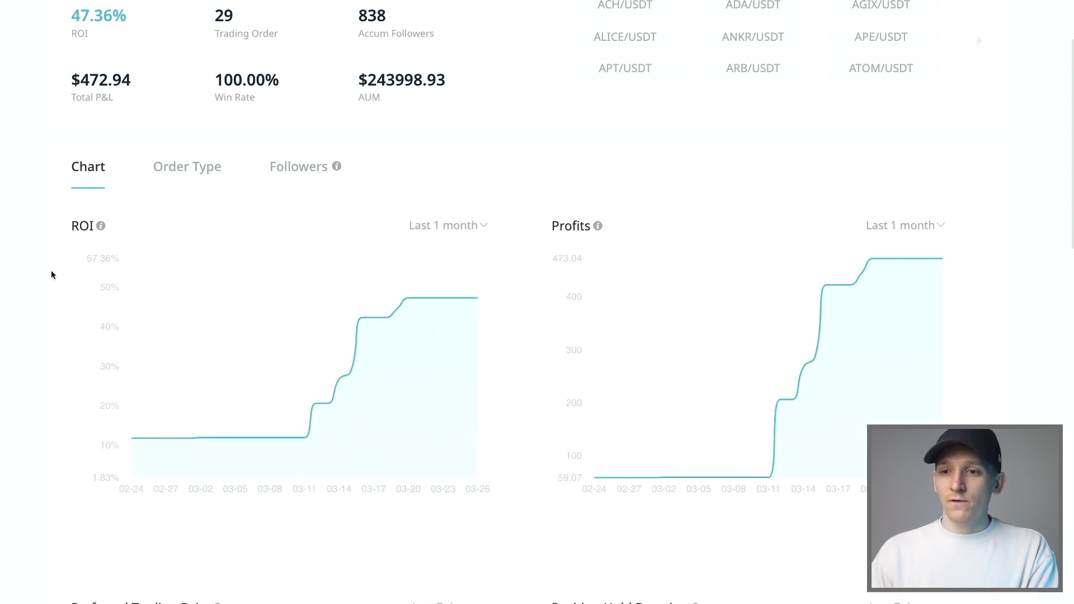
scroll(50, 276, down, 1)
key(ctrl+minus)
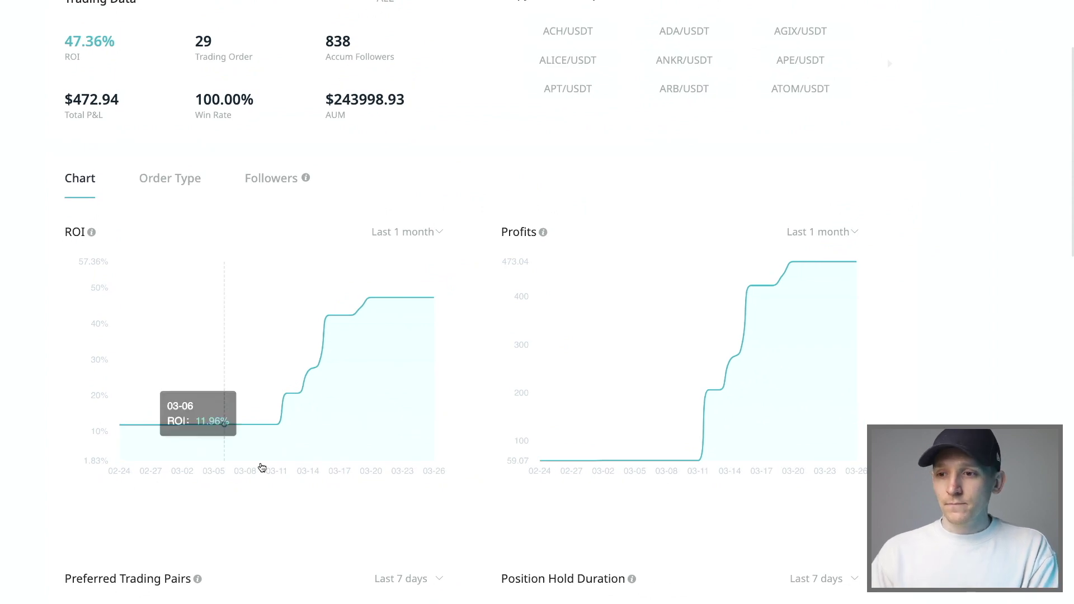
mouse_move(265, 428)
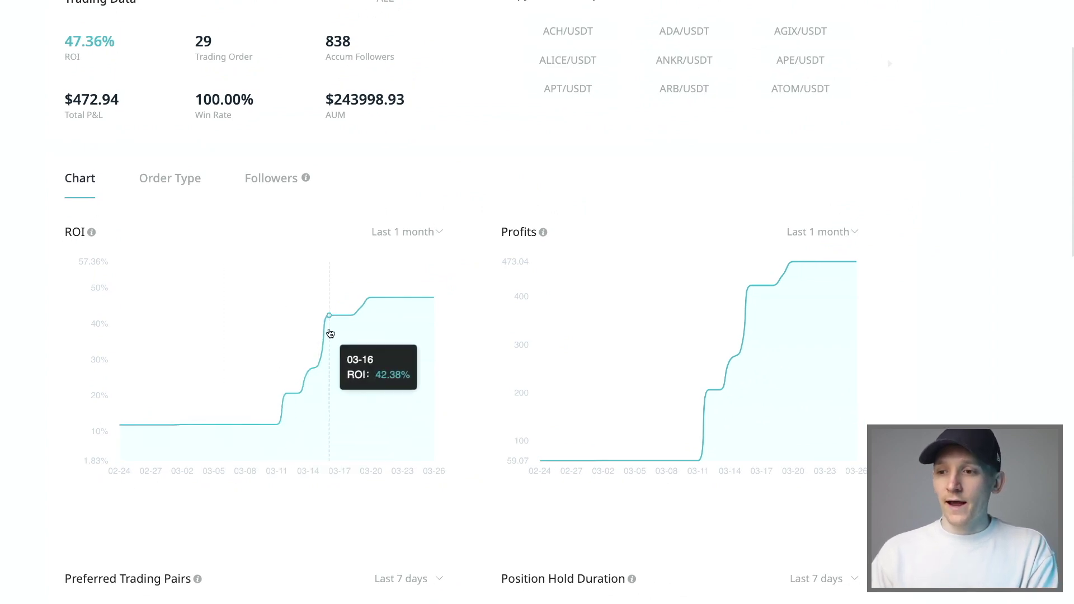
Open the trader's order History and scroll through the closed orders
click(177, 182)
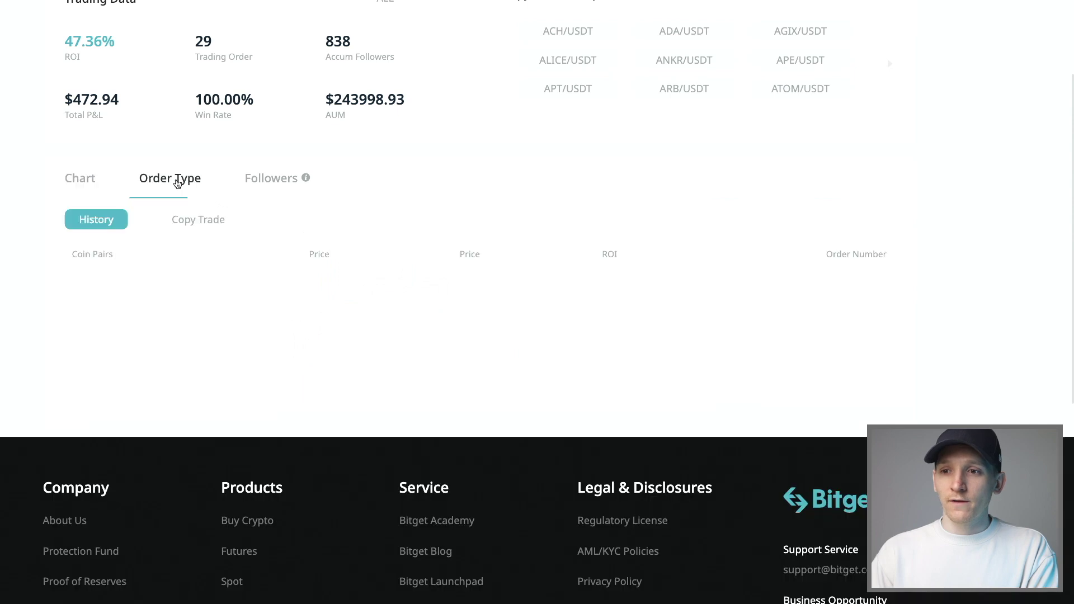
scroll(34, 263, down, 3)
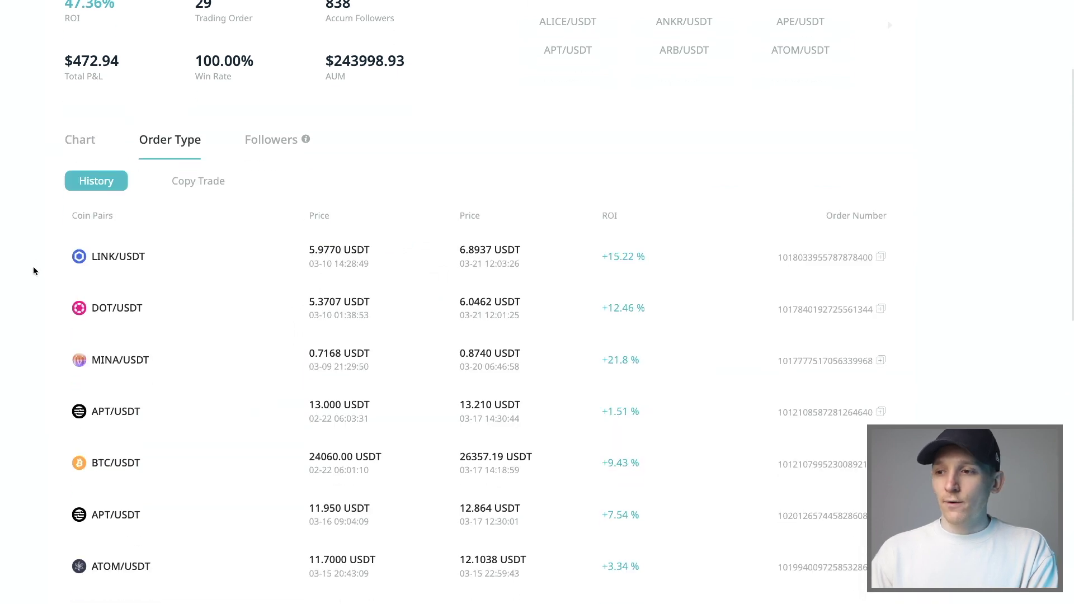
scroll(33, 271, down, 2)
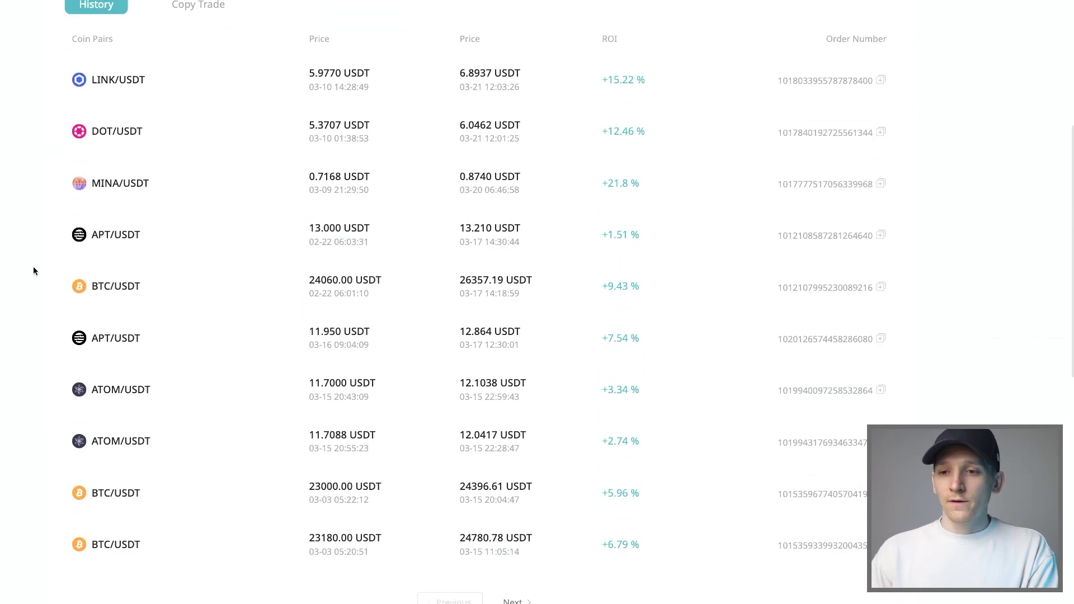
scroll(33, 269, up, 2)
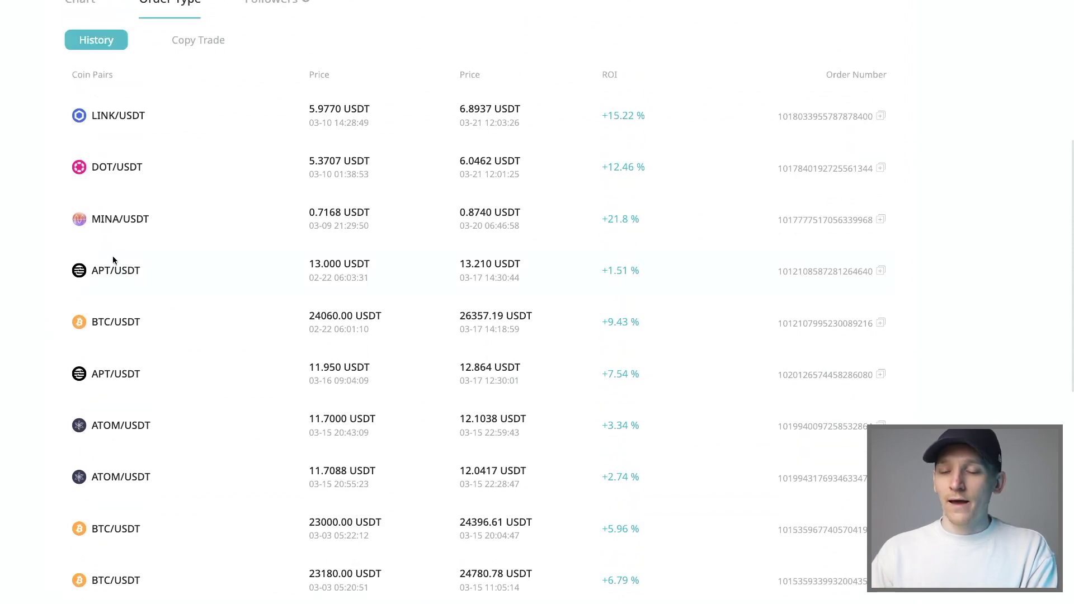
scroll(259, 323, up, 1)
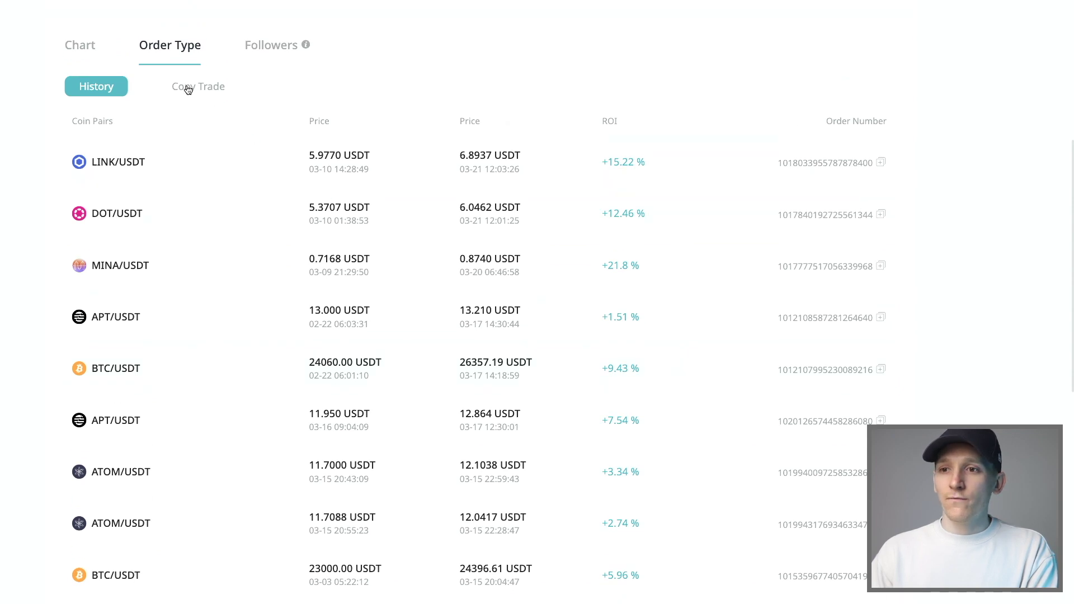
Check current copy-trade orders, review History again, then return to the Chart tab
click(194, 90)
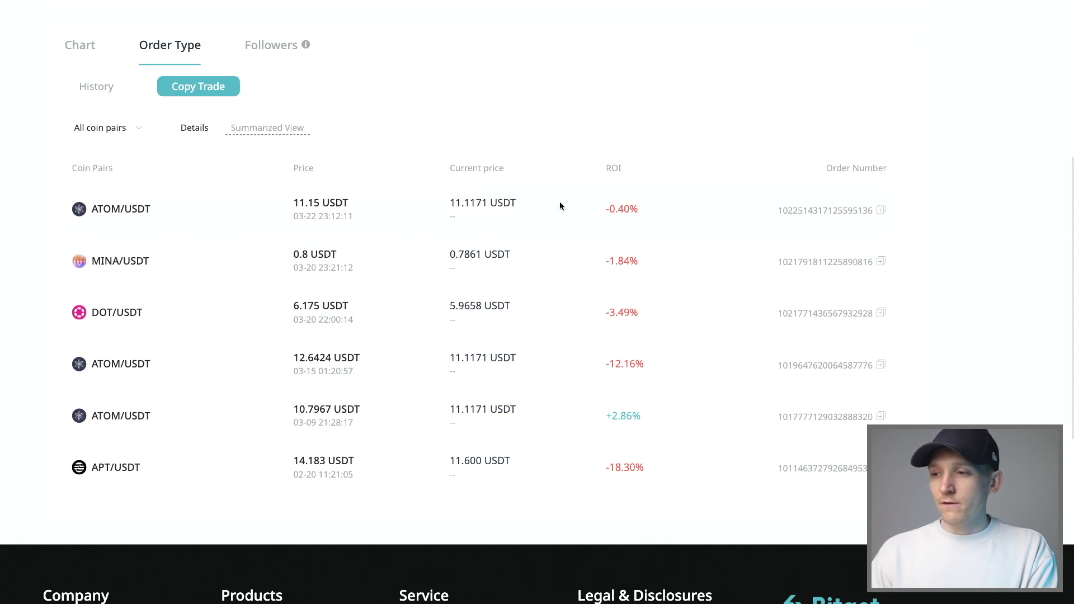
scroll(359, 217, down, 1)
scroll(359, 217, up, 1)
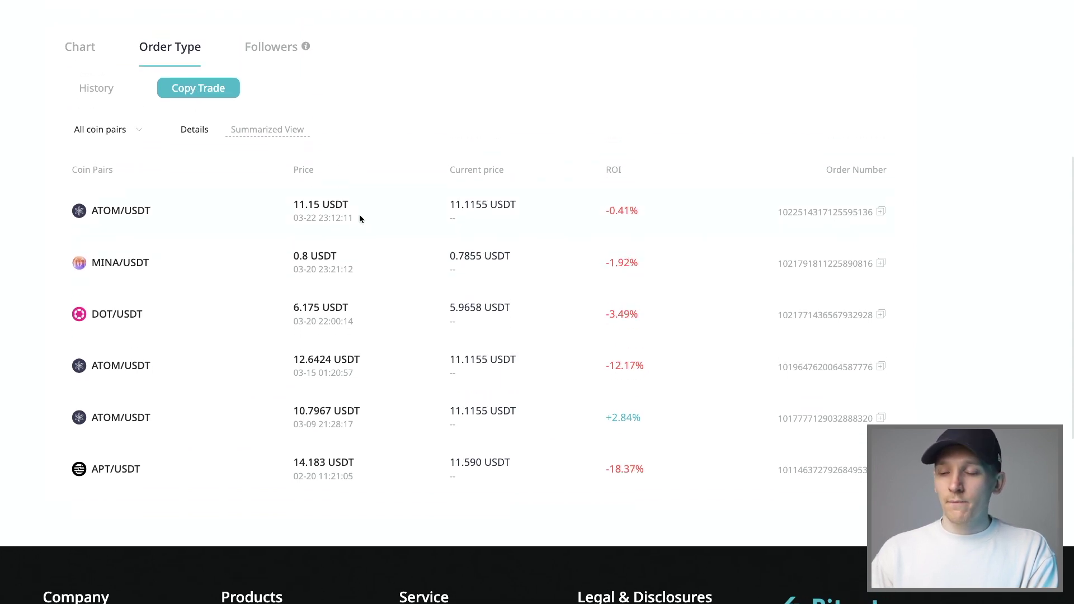
click(110, 93)
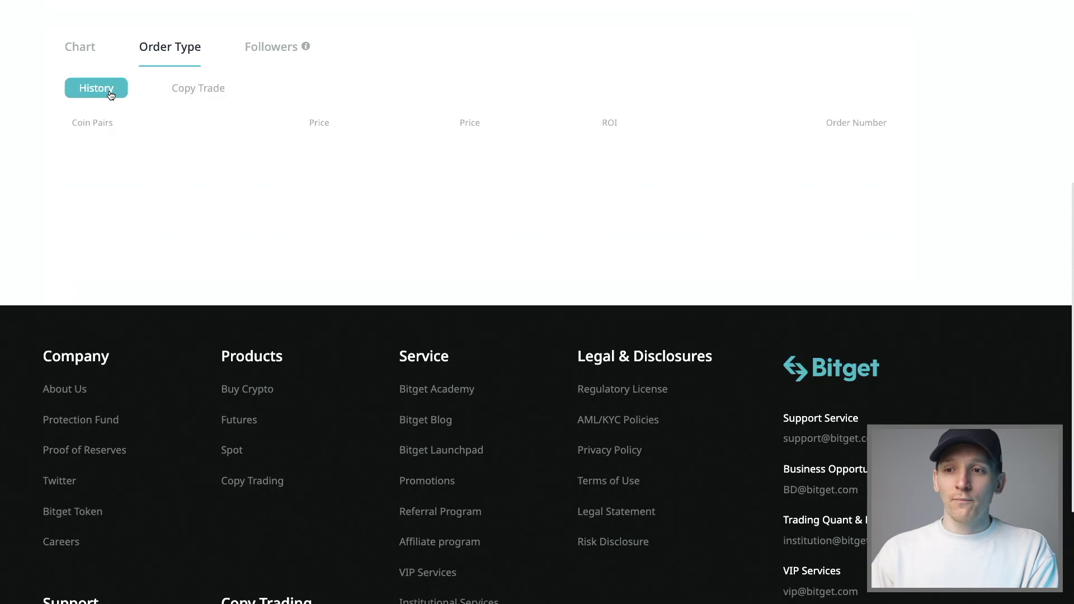
scroll(202, 208, down, 2)
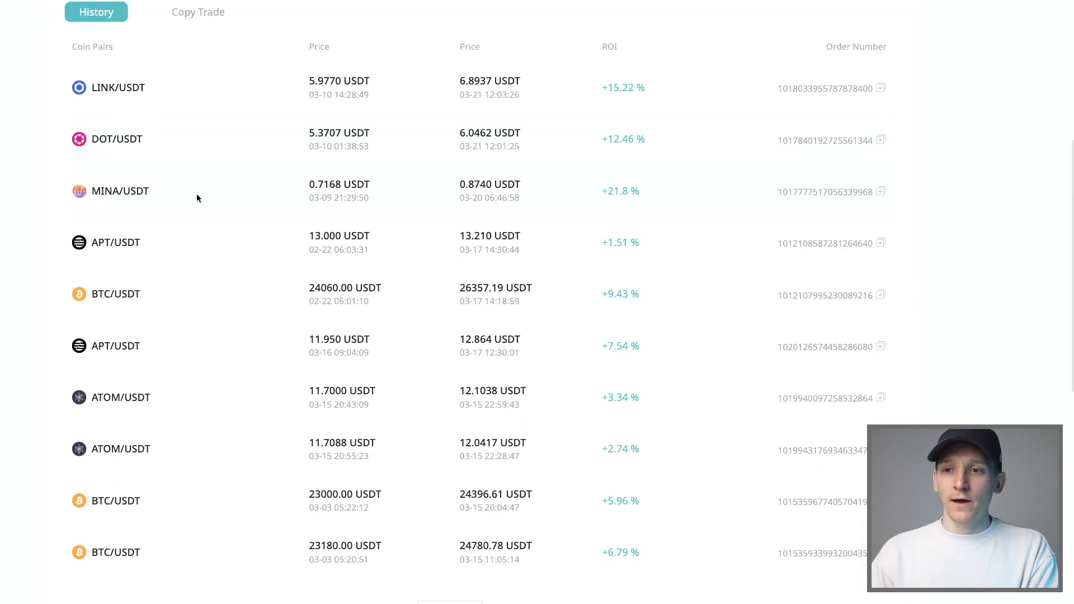
scroll(190, 190, up, 5)
click(80, 157)
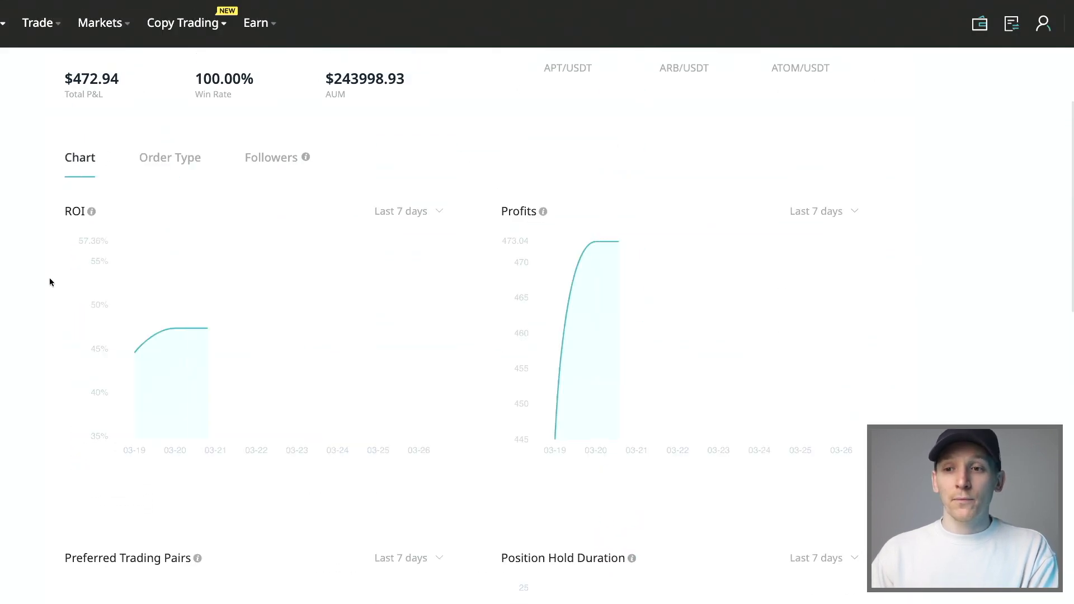
Set the Profits, ROI, Preferred Trading Pairs and Position Hold Duration charts to Last 1 month
click(822, 211)
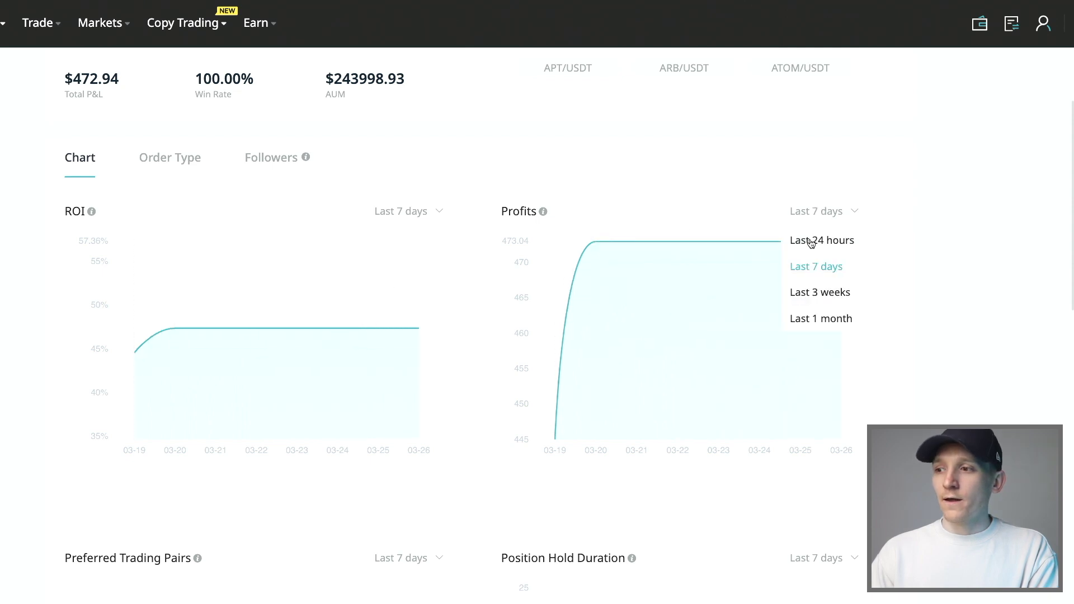
click(794, 317)
click(439, 211)
click(426, 319)
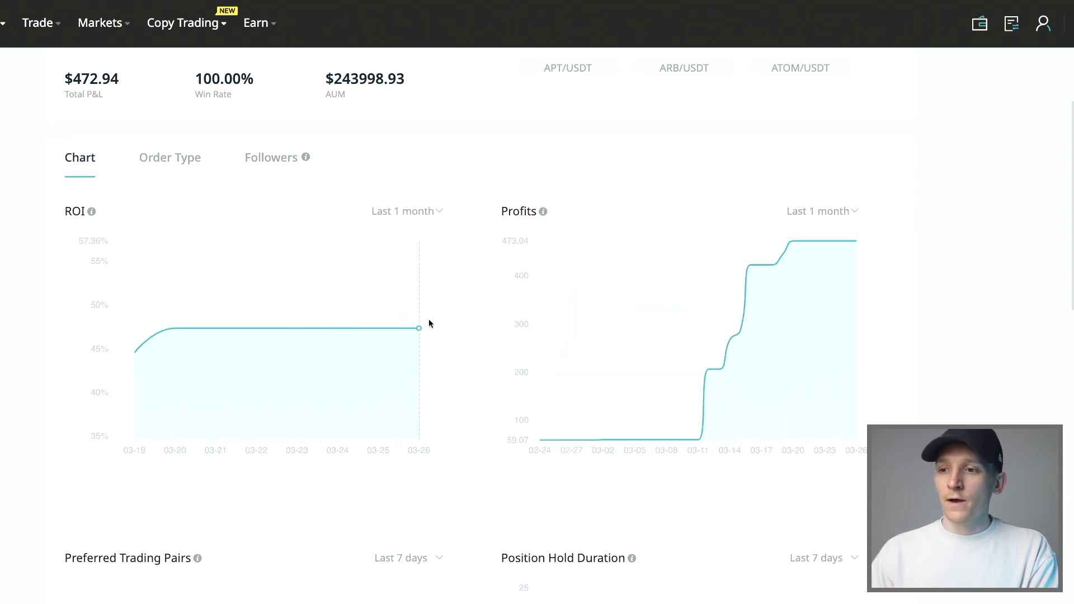
scroll(989, 258, down, 7)
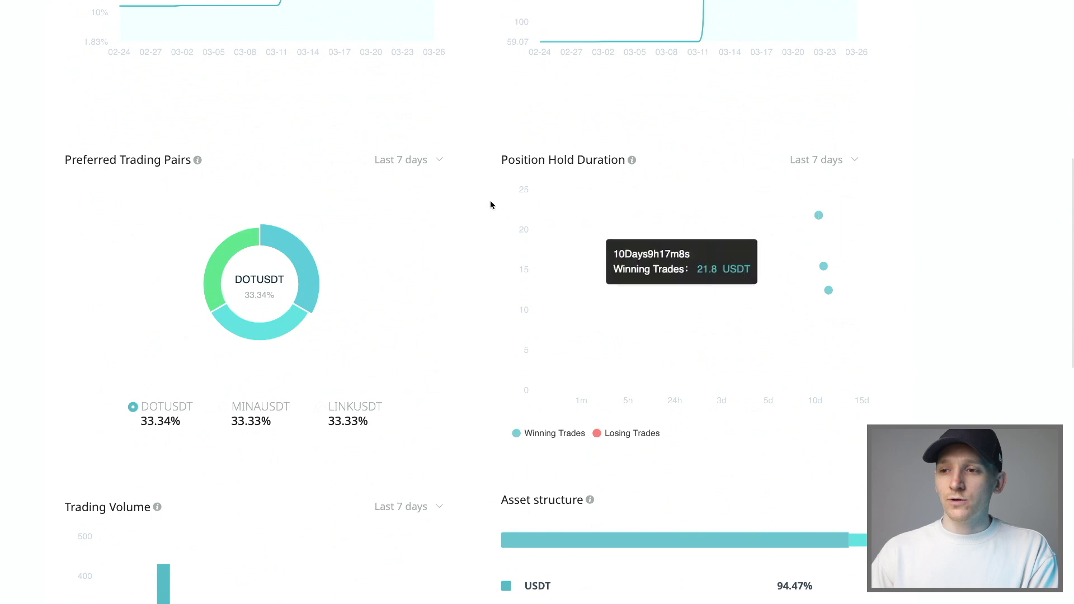
click(423, 160)
click(411, 267)
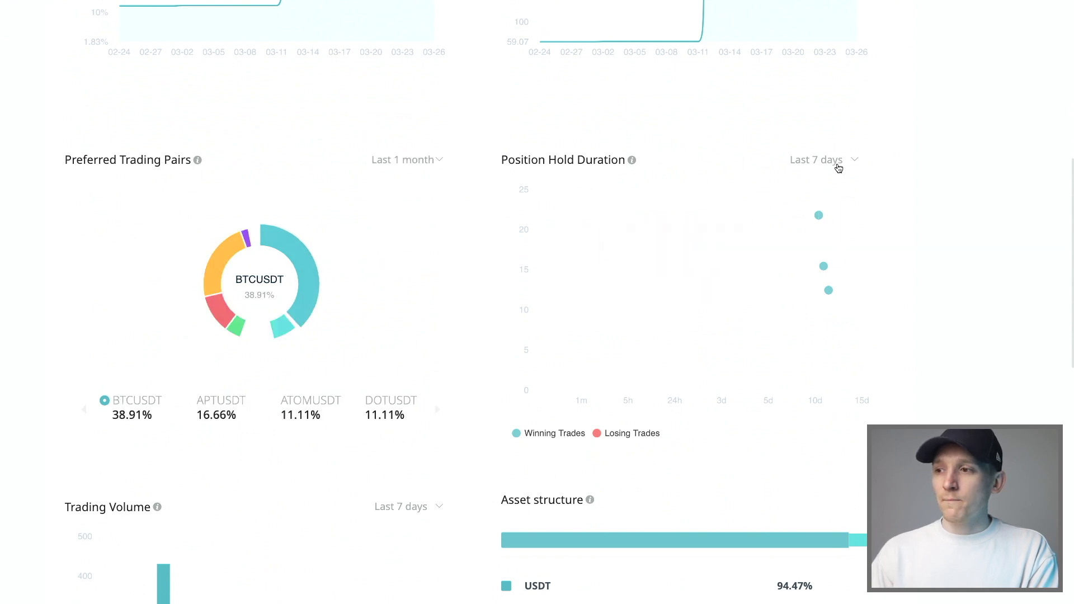
click(839, 162)
click(824, 267)
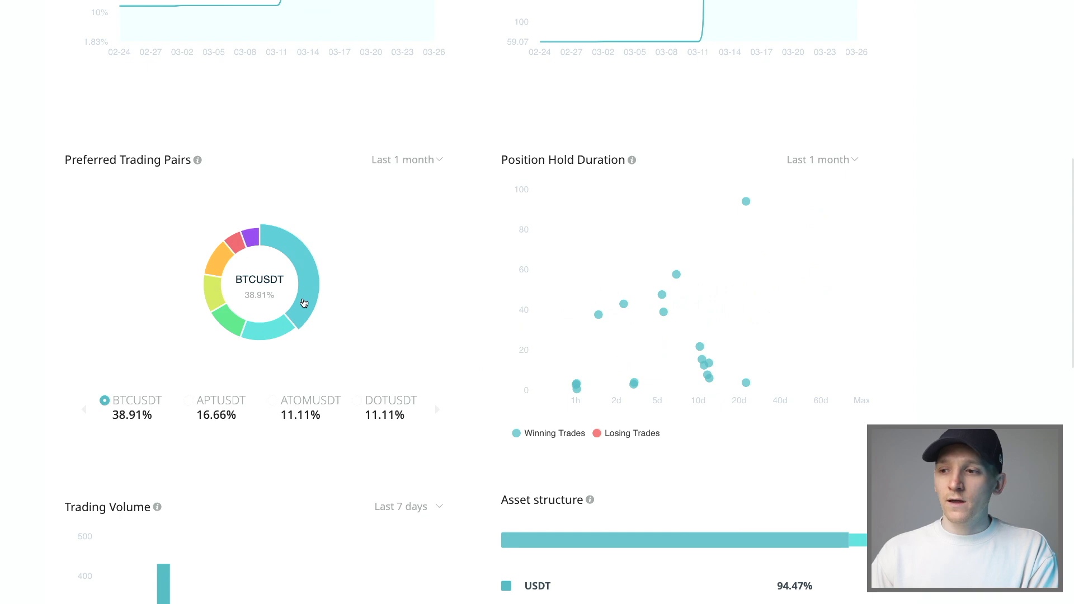
Inspect chart data points, such as BTCUSDT leading preferred pairs at 38.91%, scrolling down the profile
mouse_move(272, 338)
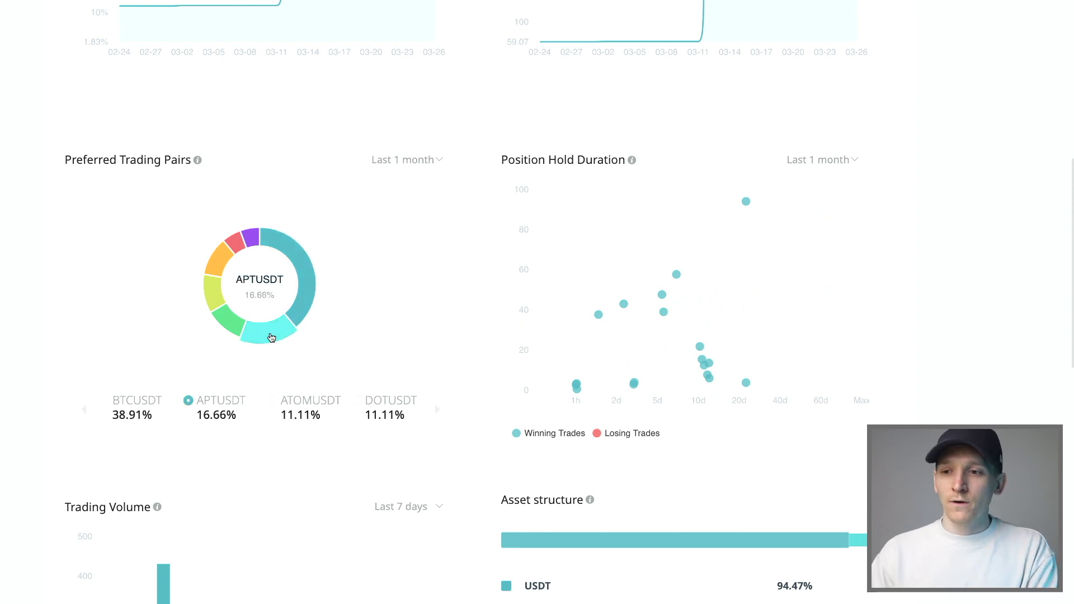
mouse_move(216, 301)
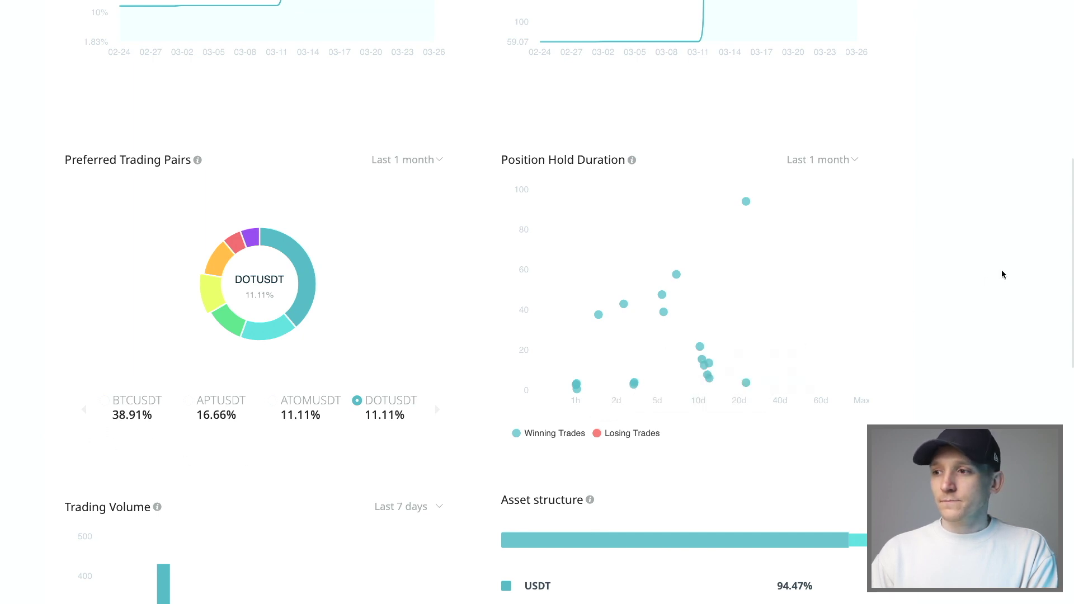
scroll(1004, 276, down, 1)
mouse_move(662, 256)
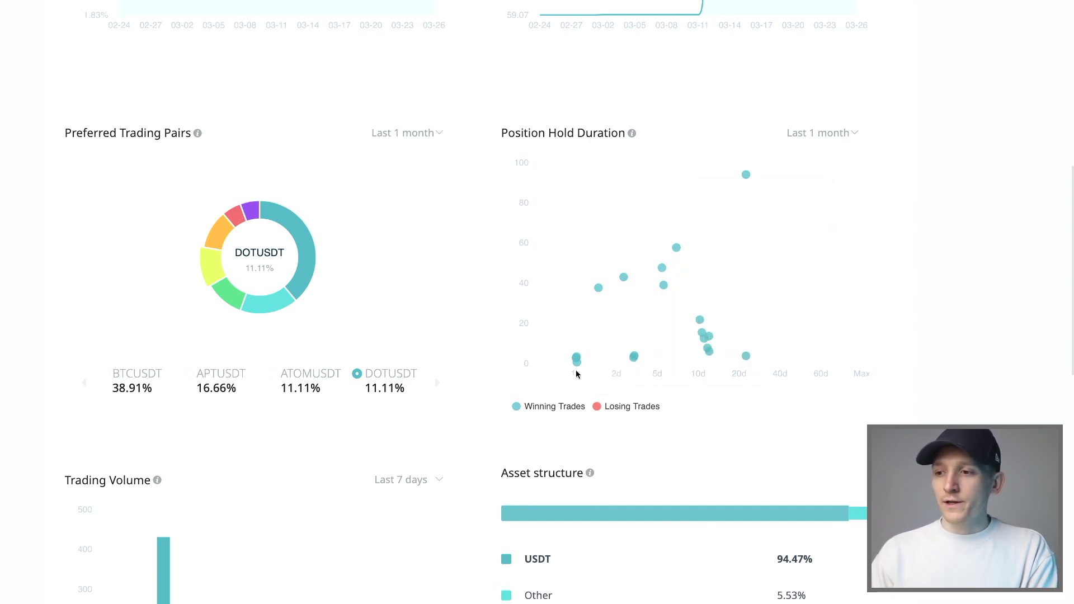
mouse_move(754, 352)
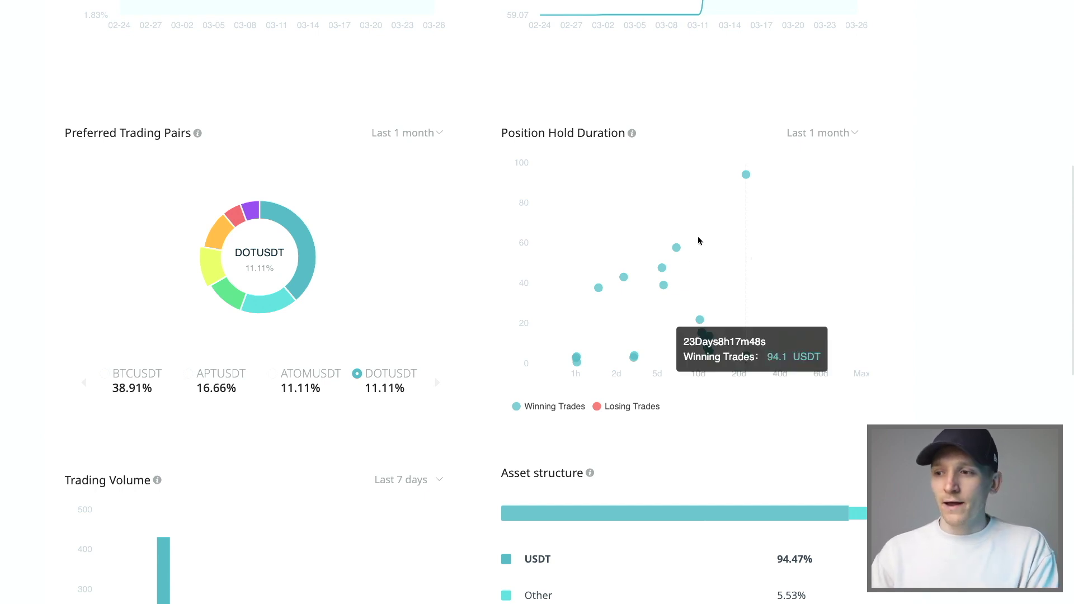
mouse_move(702, 343)
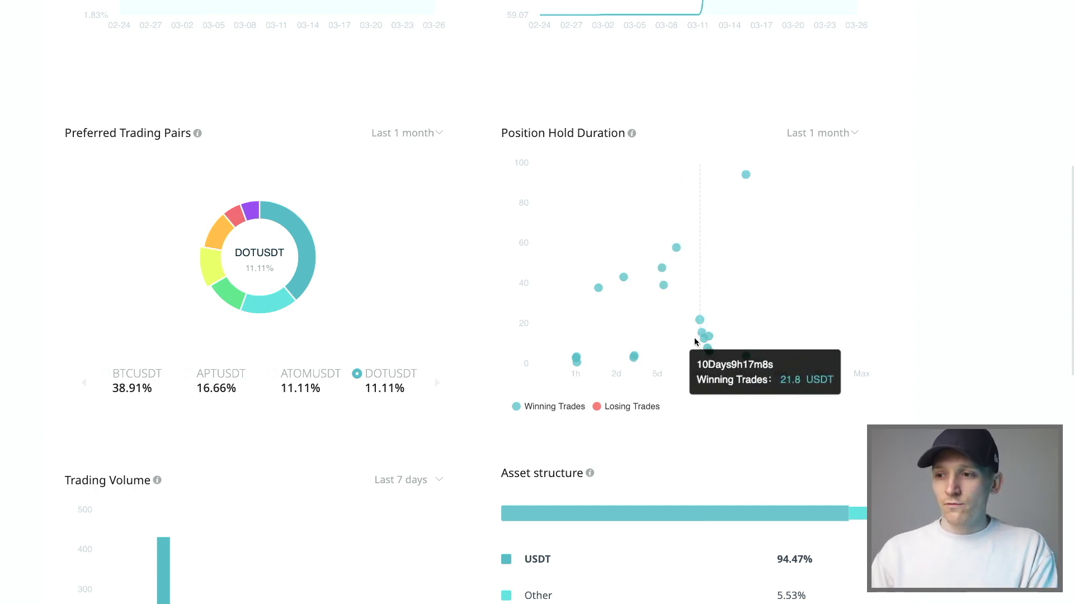
mouse_move(581, 365)
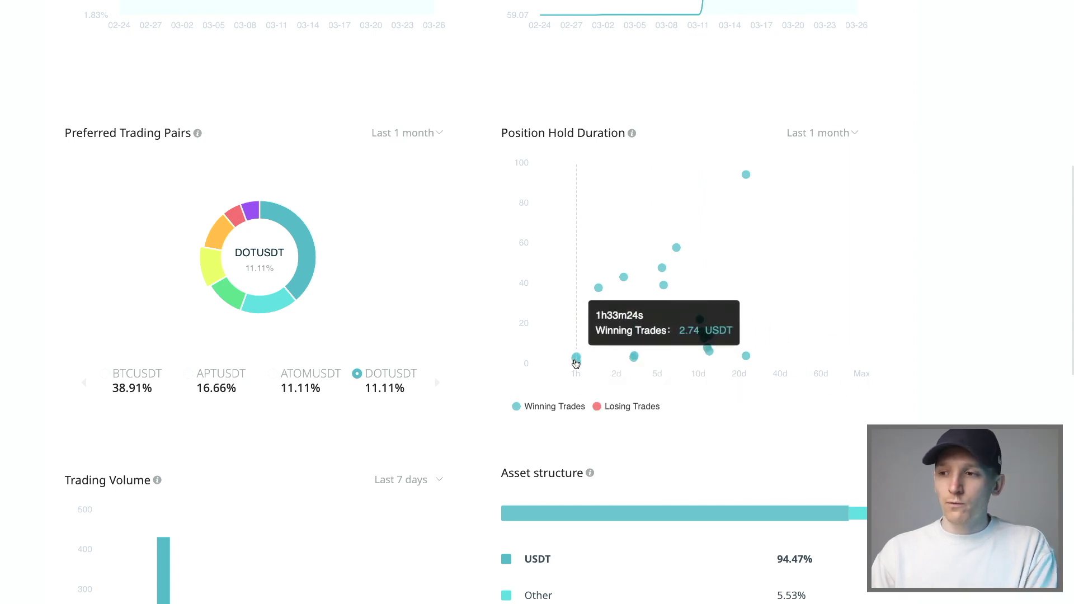
scroll(679, 276, down, 1)
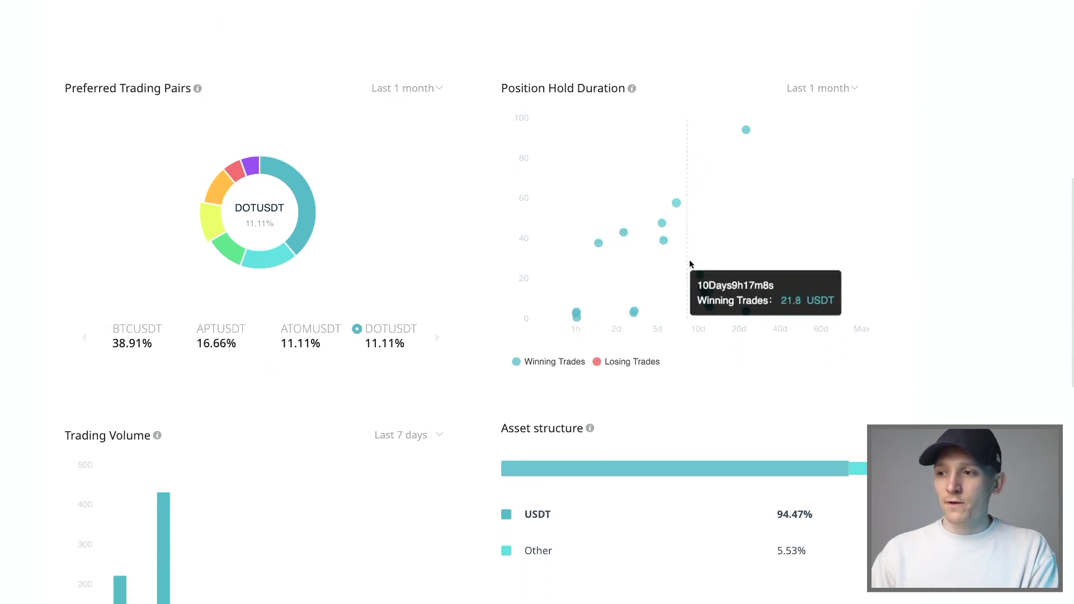
mouse_move(638, 280)
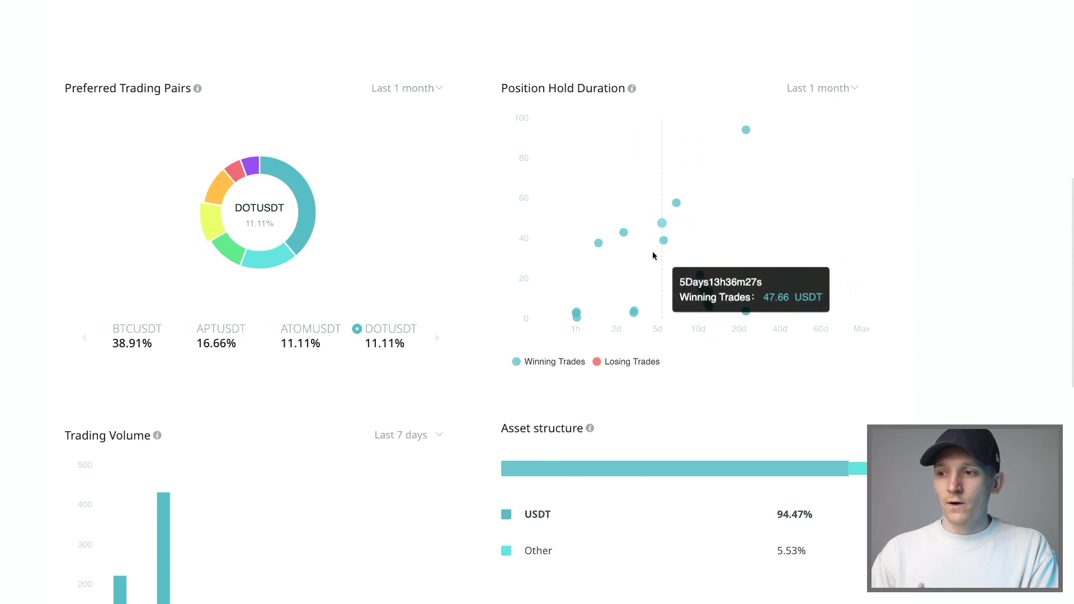
mouse_move(735, 257)
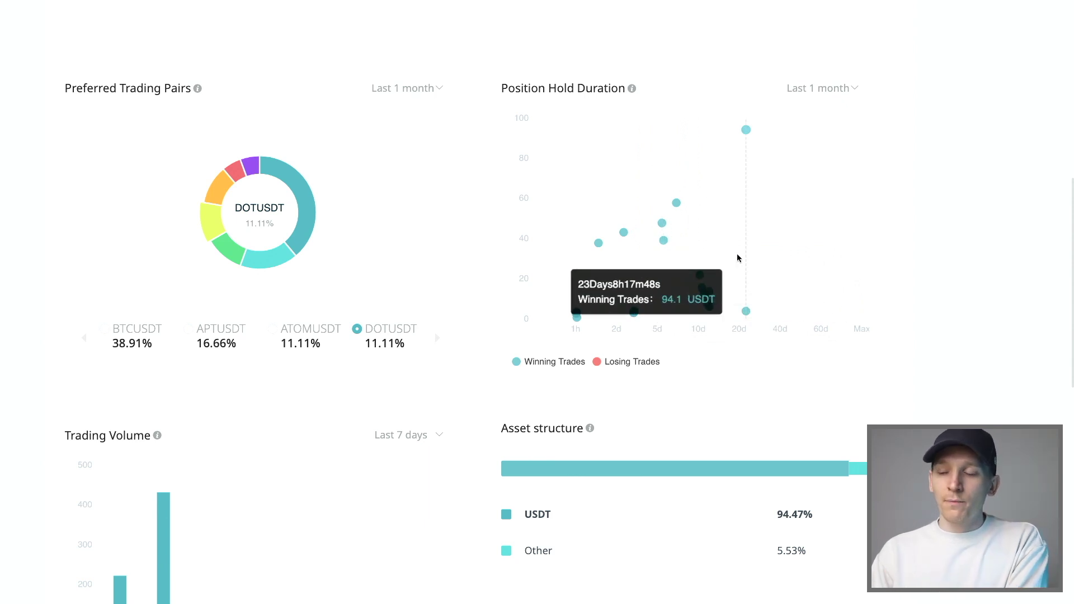
scroll(955, 242, down, 1)
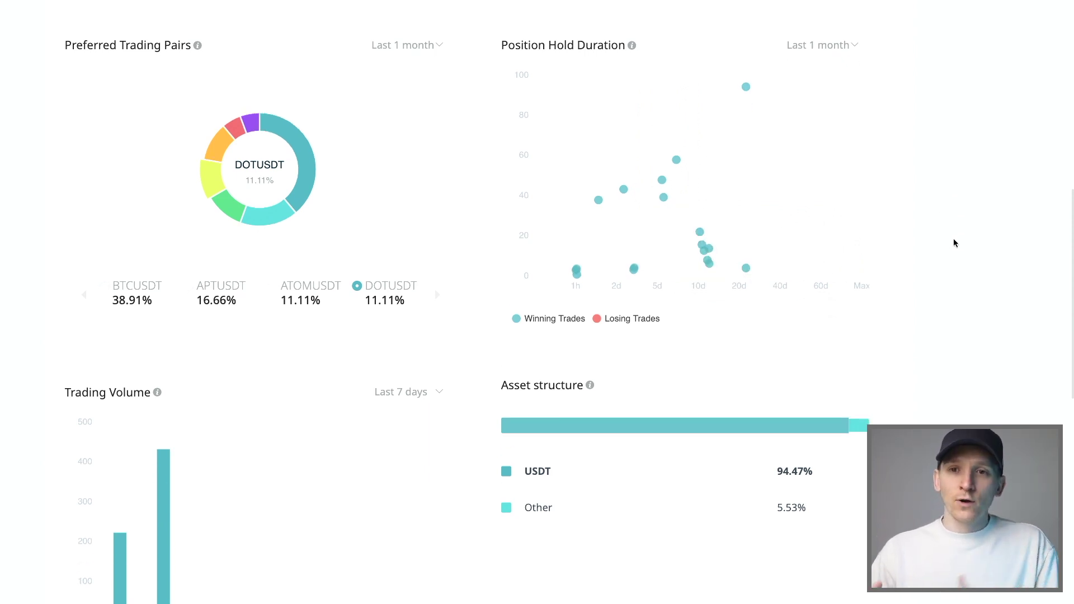
scroll(955, 243, up, 15)
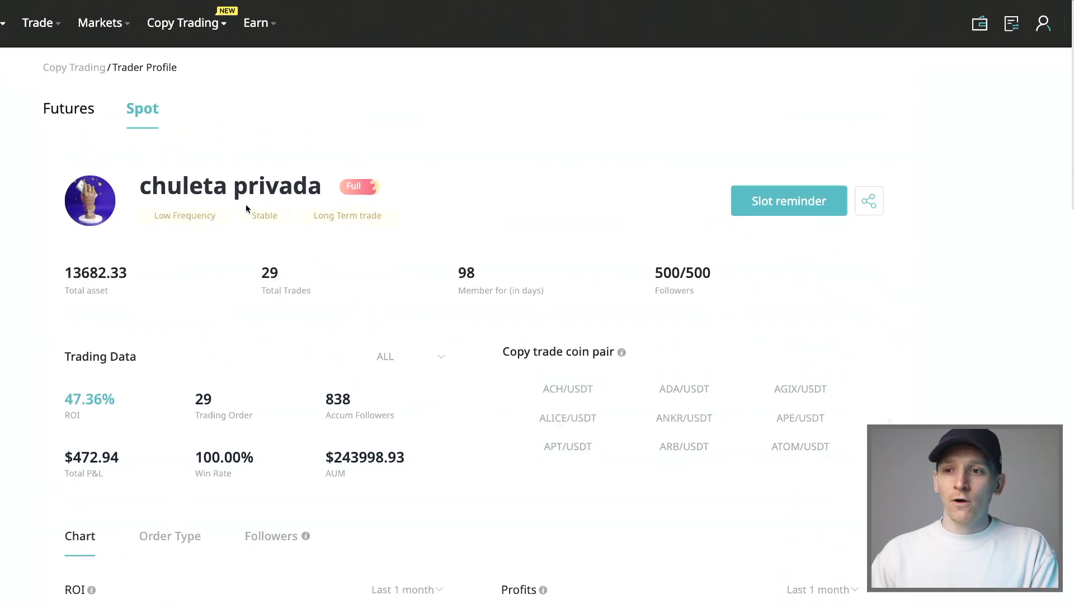
scroll(973, 240, down, 15)
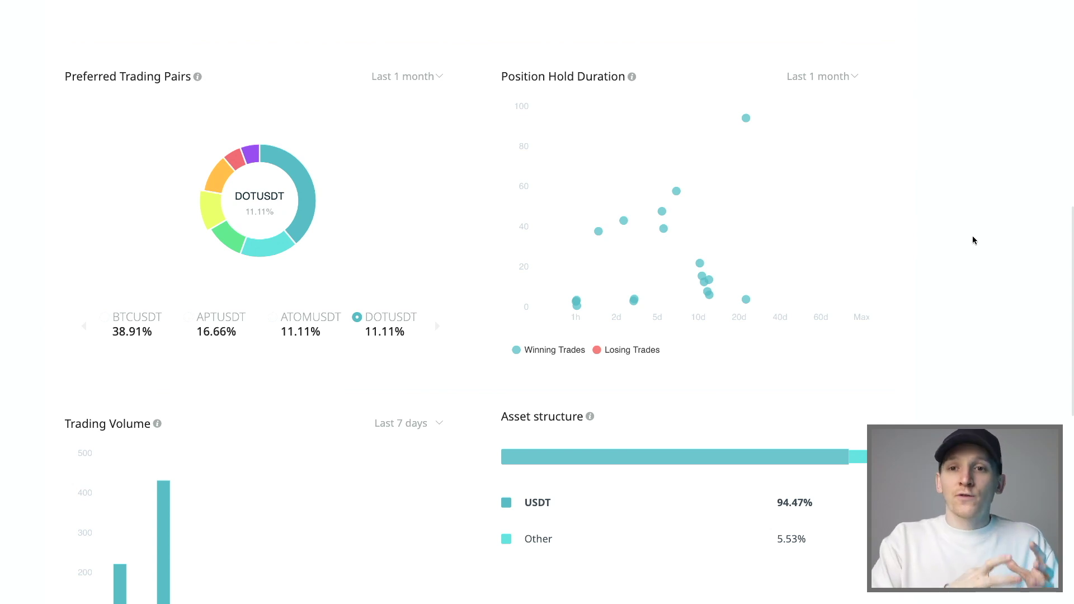
scroll(973, 240, down, 3)
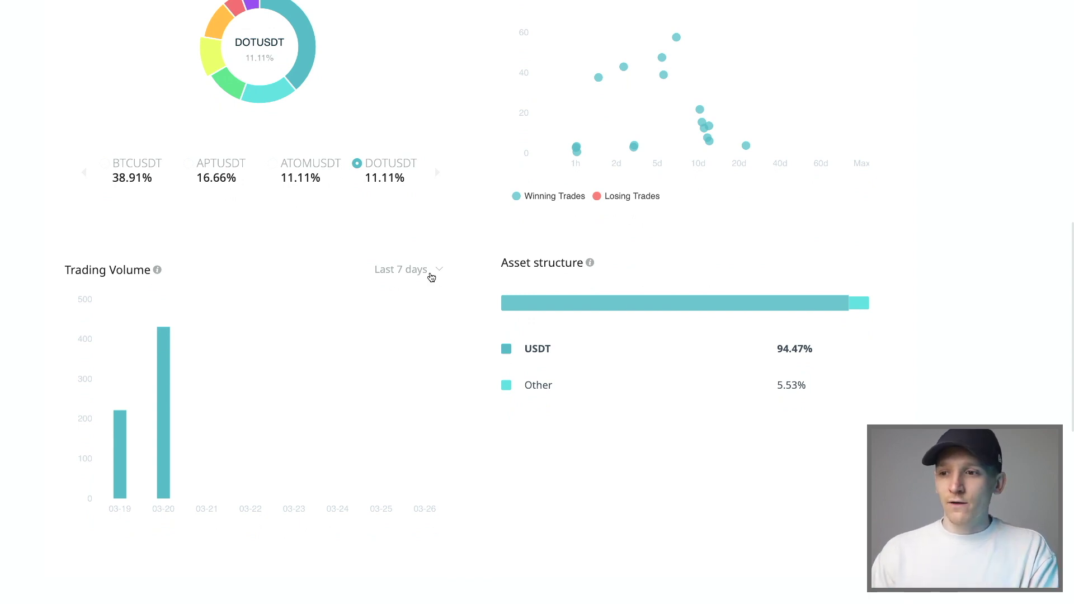
Set the Trading Volume chart to Last 1 month and scroll back to the top
click(430, 270)
click(400, 372)
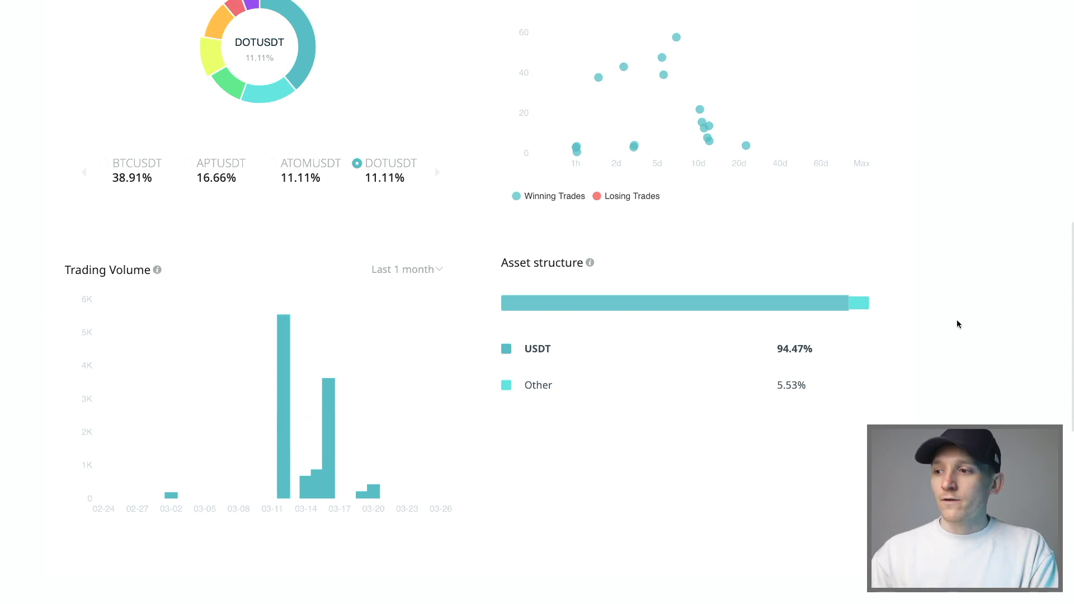
scroll(956, 325, up, 1)
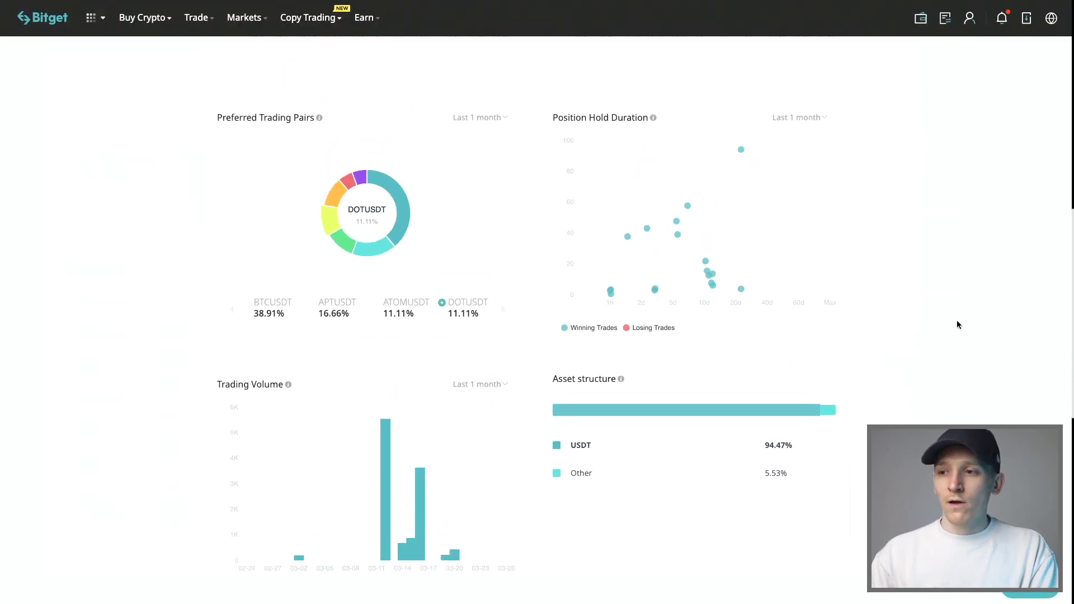
scroll(957, 321, up, 3)
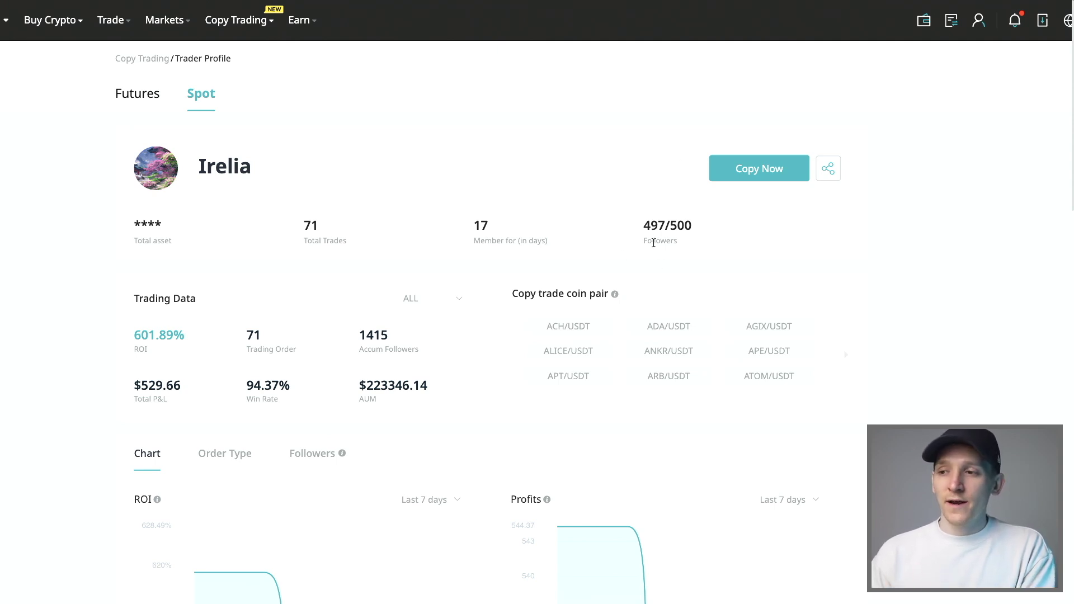
drag(645, 225, 699, 226)
click(675, 225)
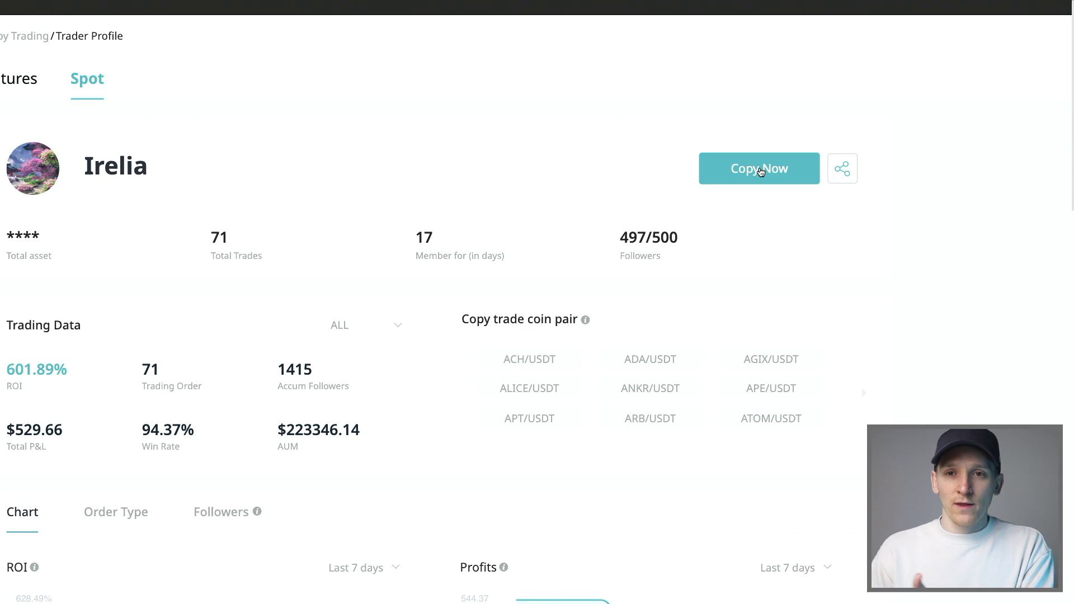
click(760, 170)
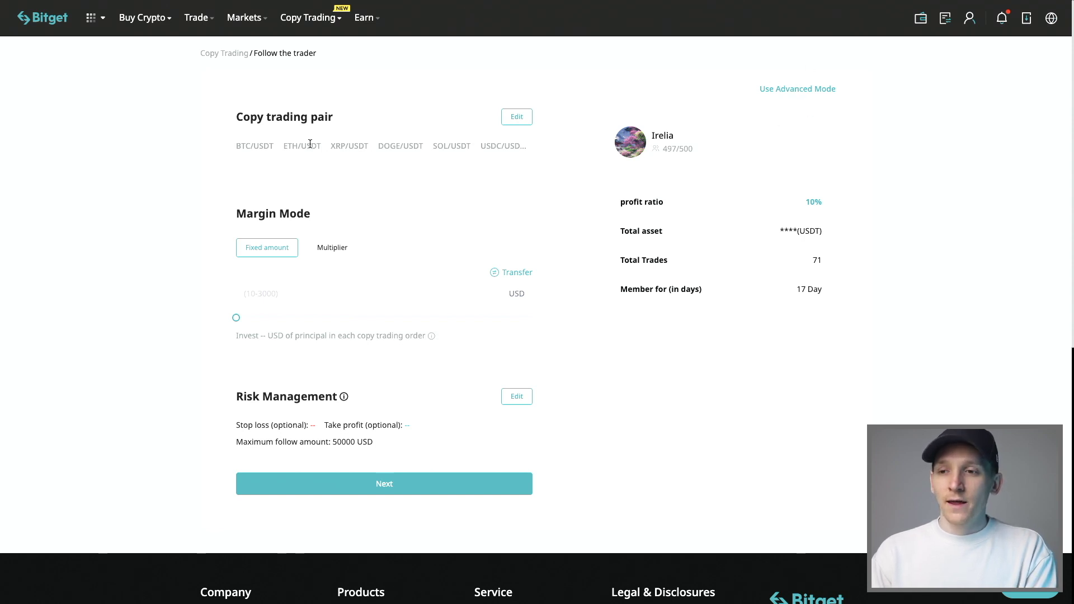
Uncheck LUNC/USDT, ALICE/USDT, OVR/USDT, LRC/USDT, CORE/USDT and OCEAN/USDT in the copy trading pair list
drag(211, 106, 368, 113)
click(369, 113)
click(599, 106)
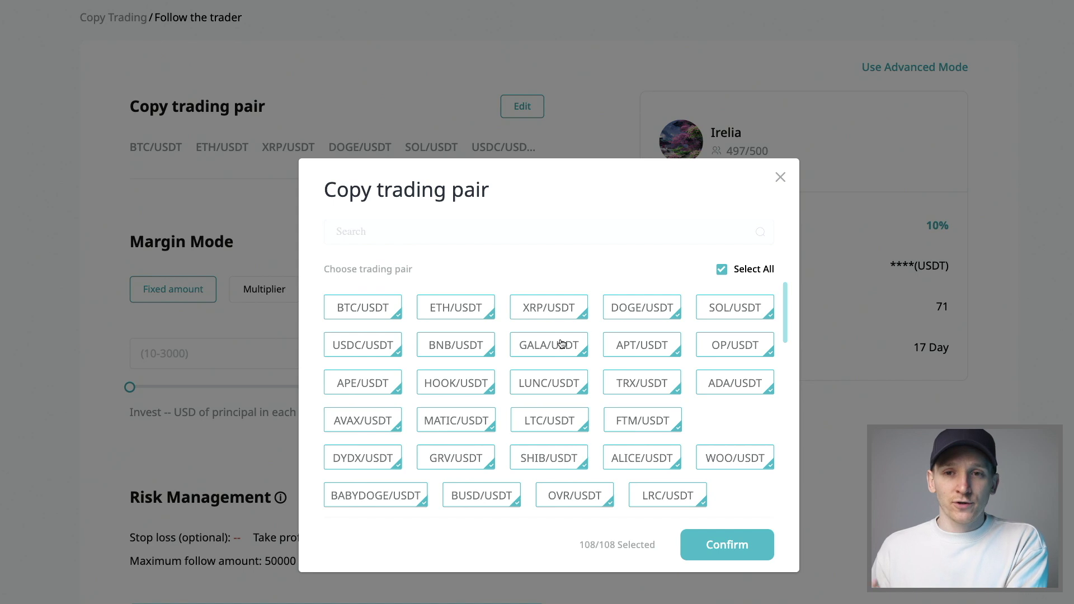
click(552, 385)
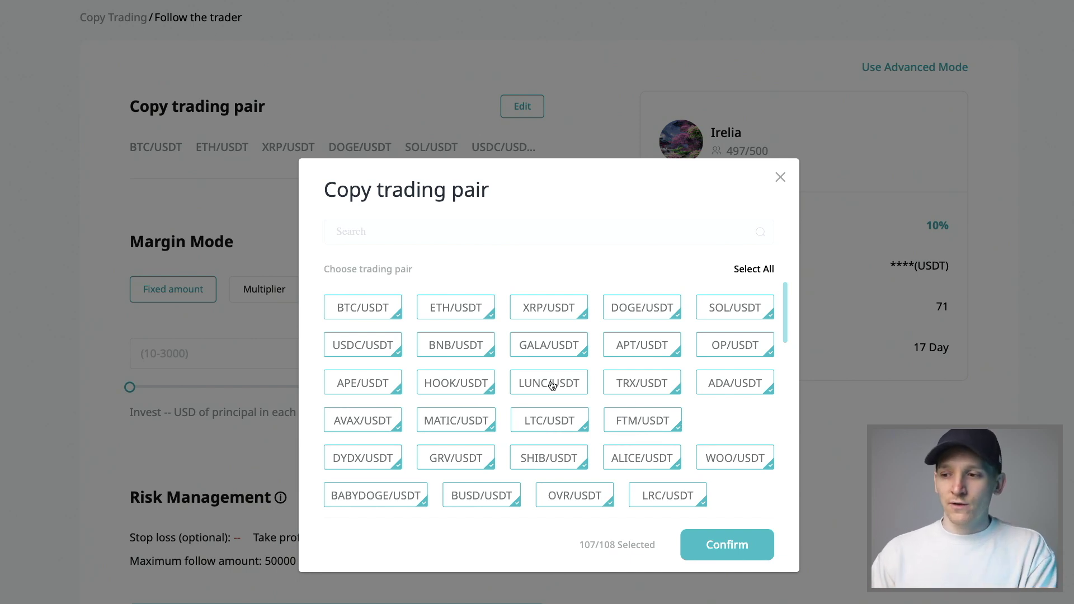
scroll(552, 386, down, 2)
click(674, 376)
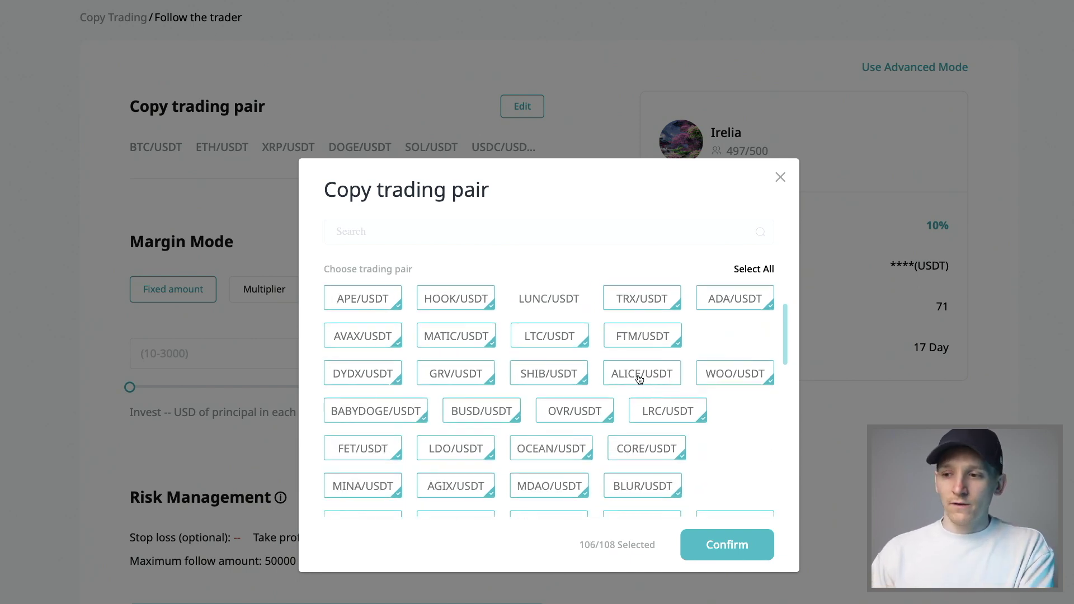
click(587, 409)
click(674, 419)
click(637, 451)
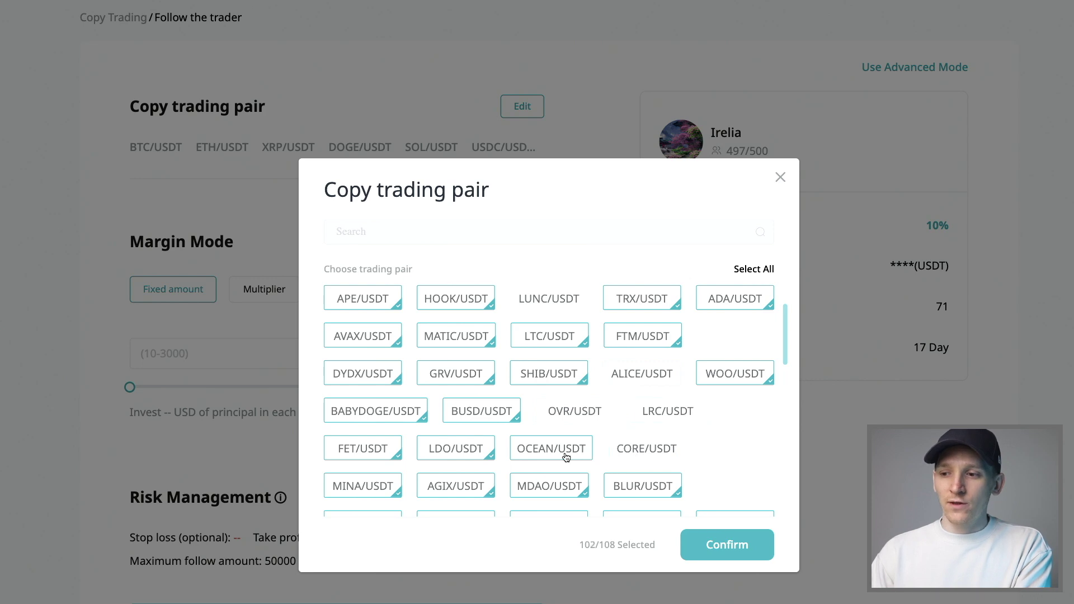
click(566, 458)
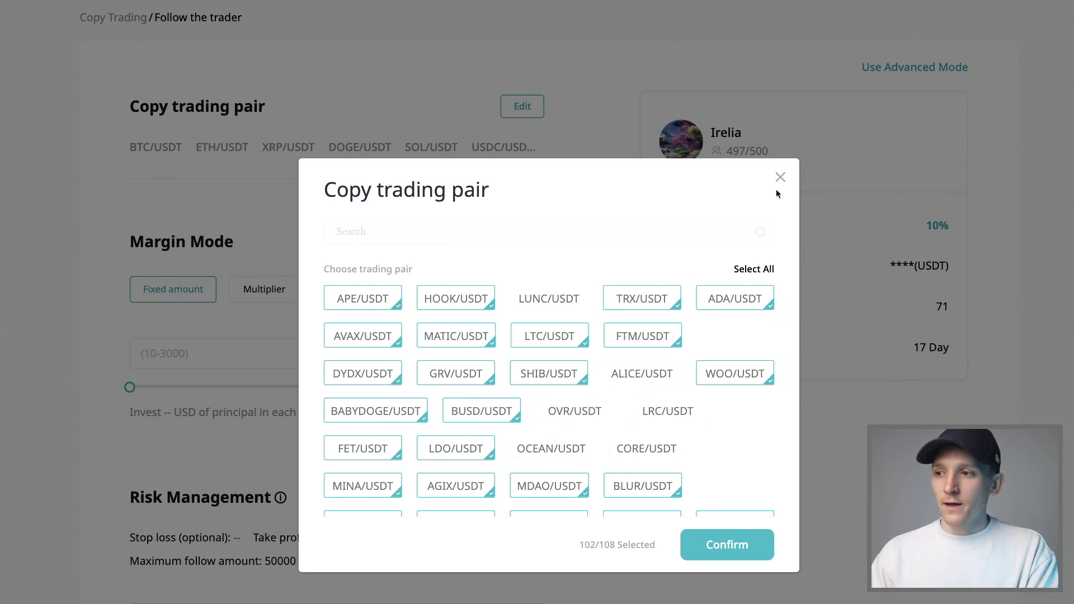
click(780, 178)
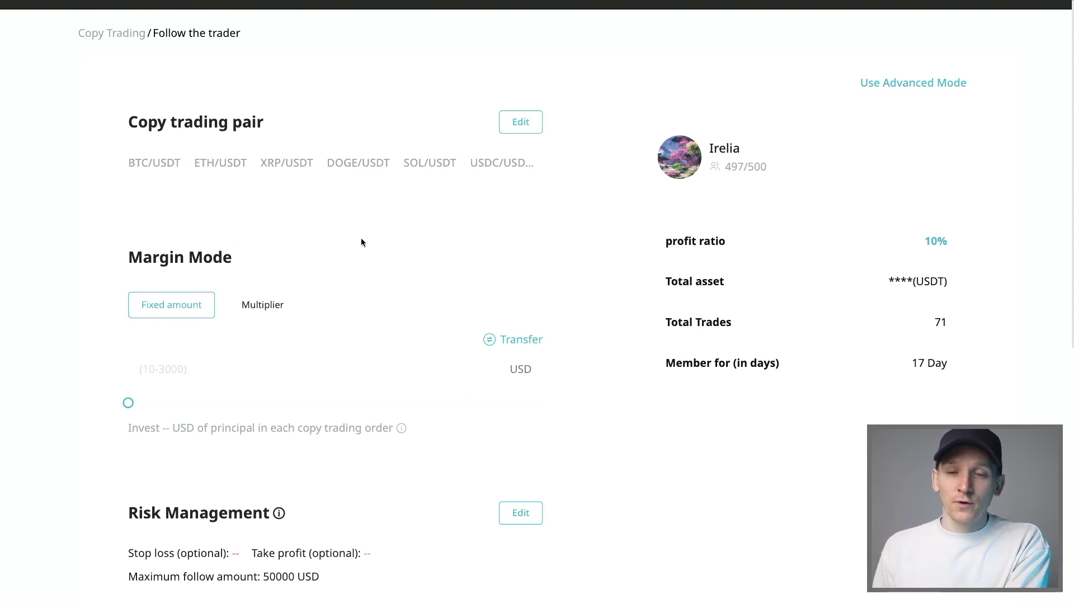
scroll(495, 224, up, 1)
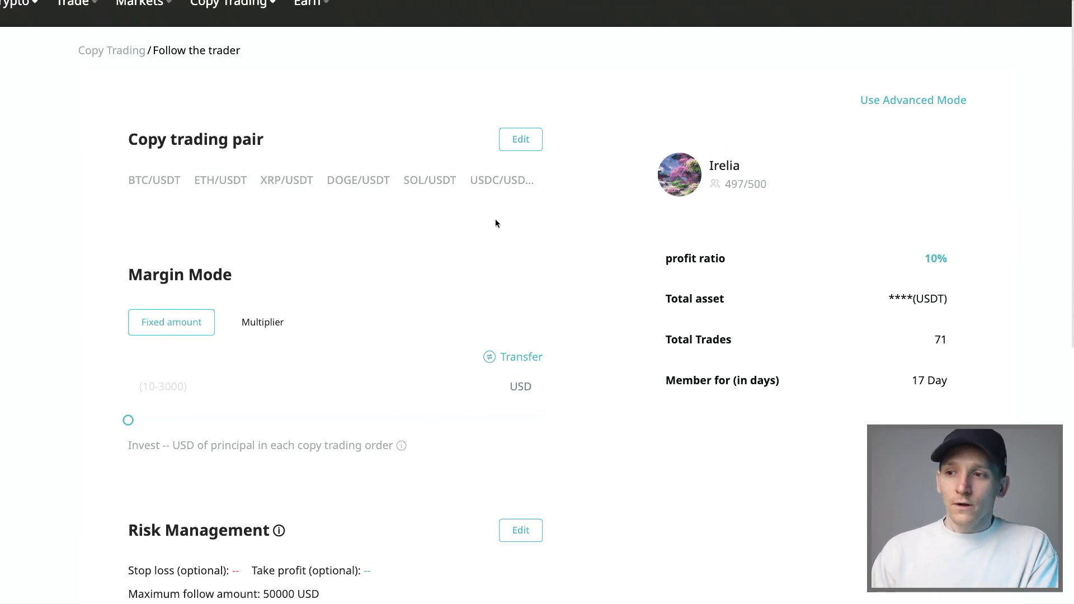
scroll(495, 223, down, 1)
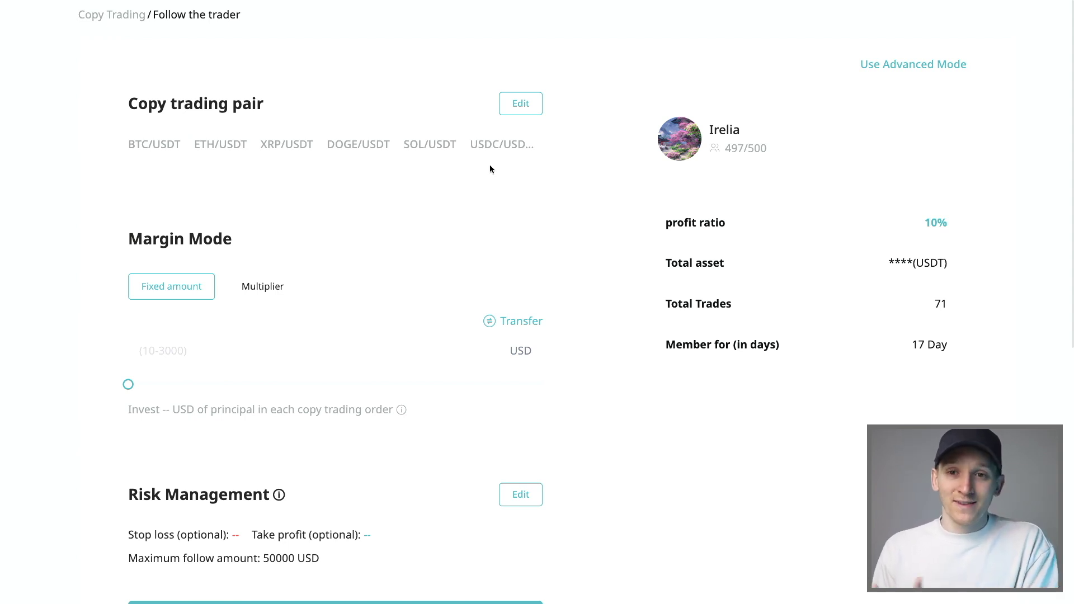
scroll(211, 266, down, 1)
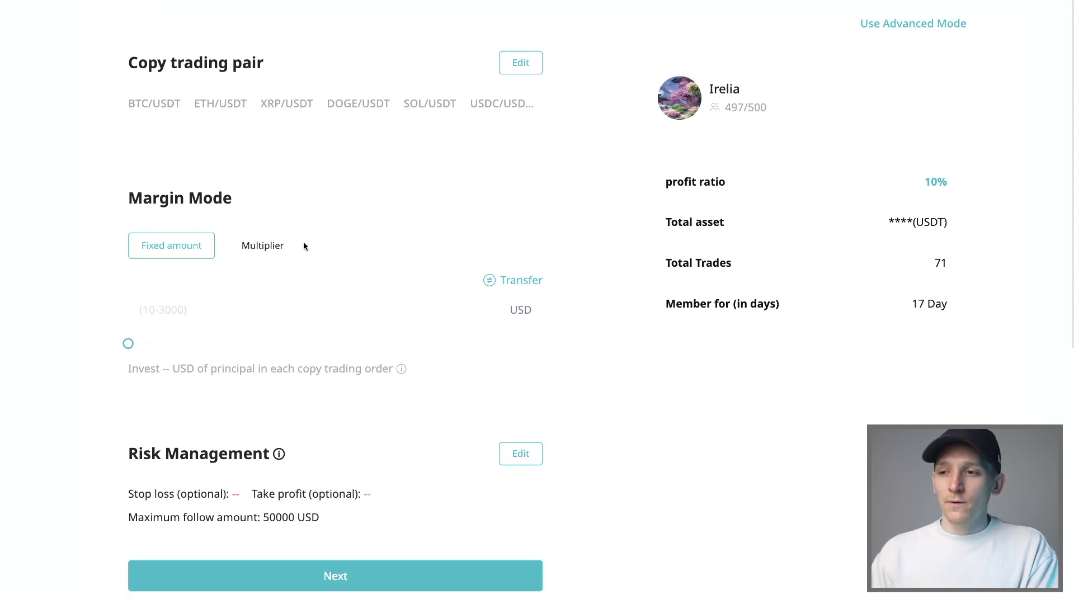
click(514, 286)
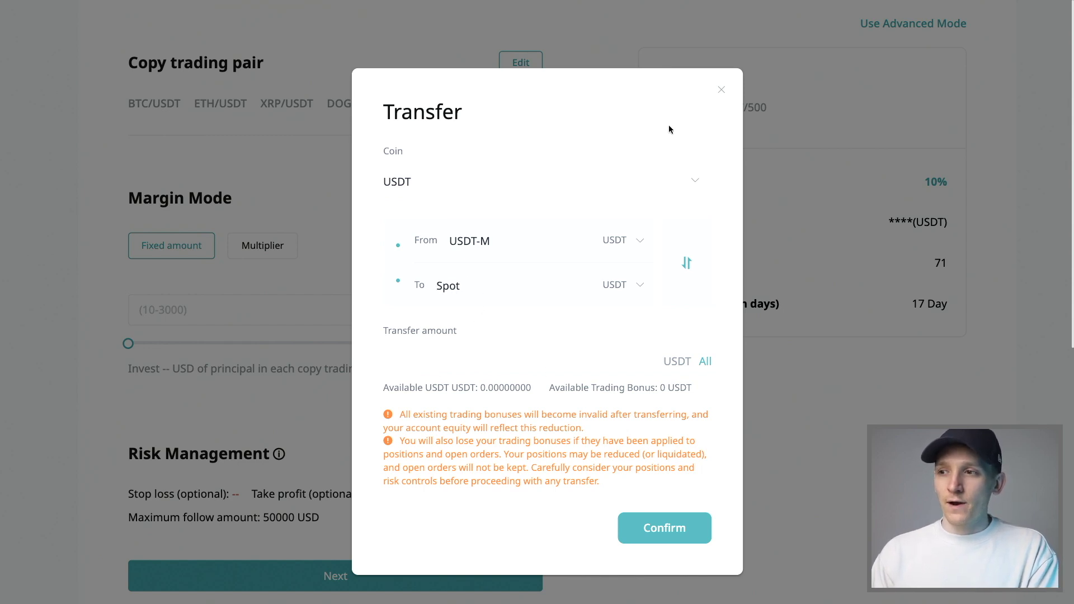
click(720, 90)
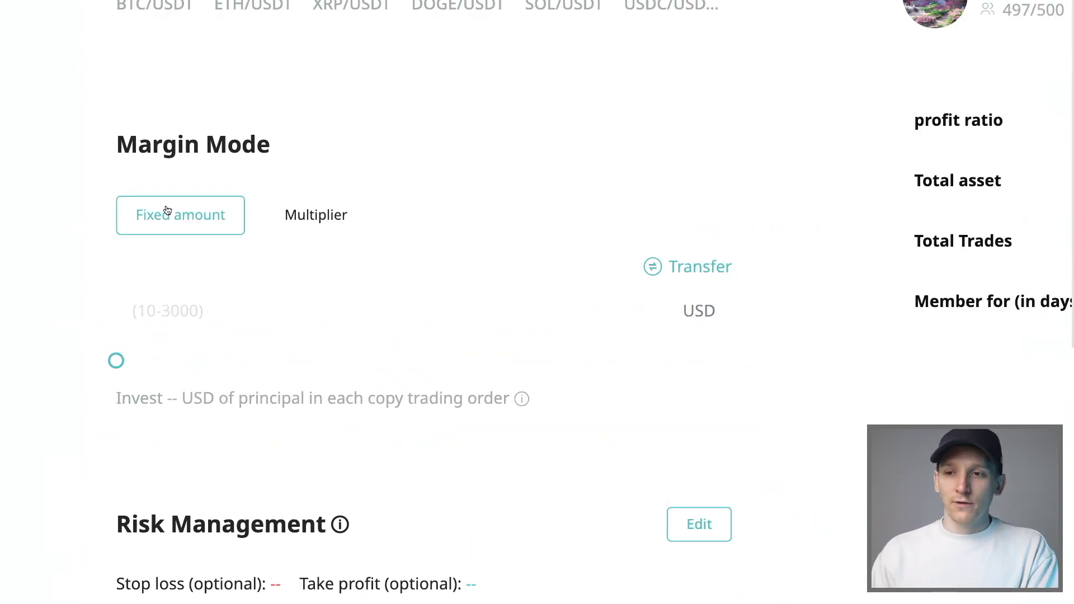
click(314, 215)
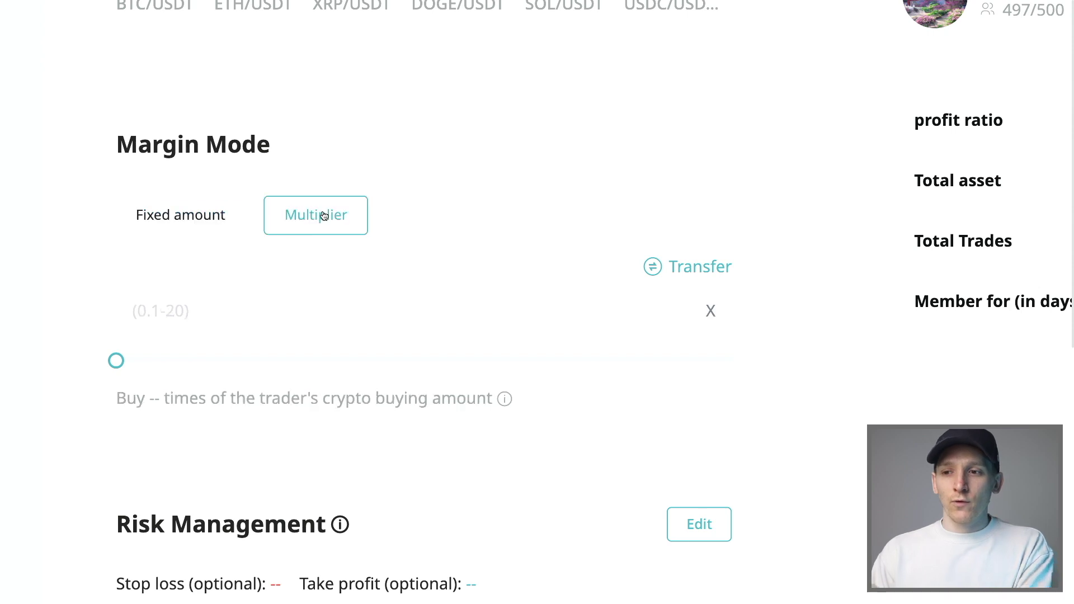
click(191, 213)
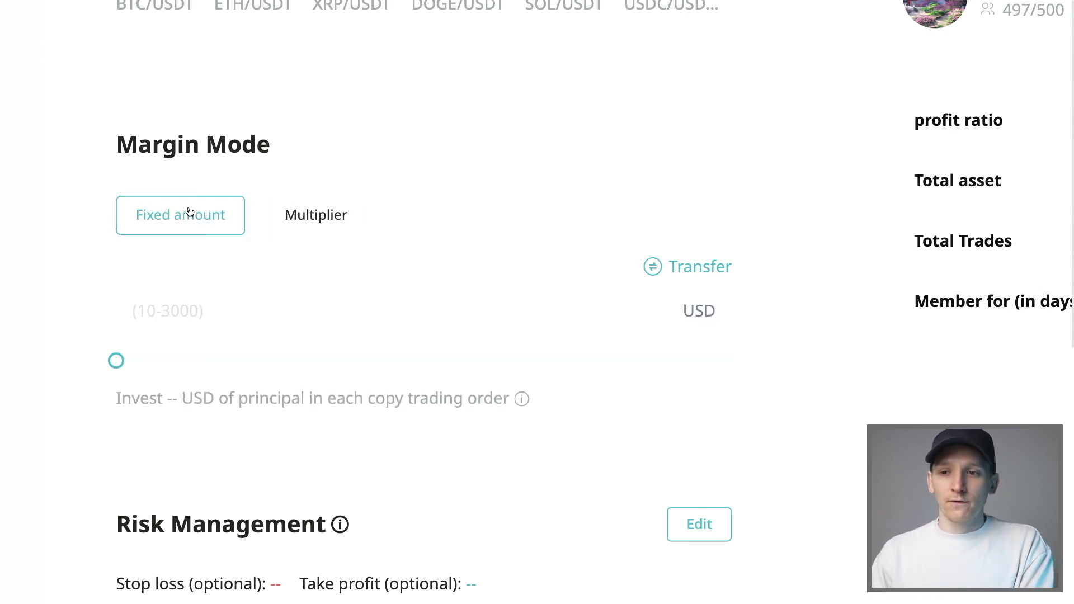
click(209, 297)
text(50)
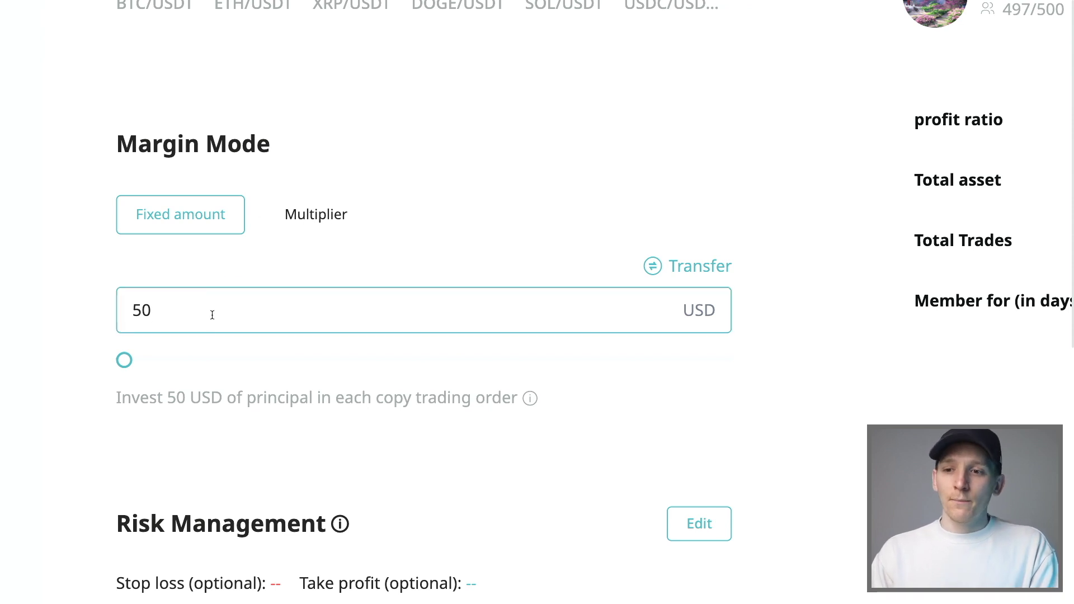
drag(180, 311, 99, 311)
click(311, 218)
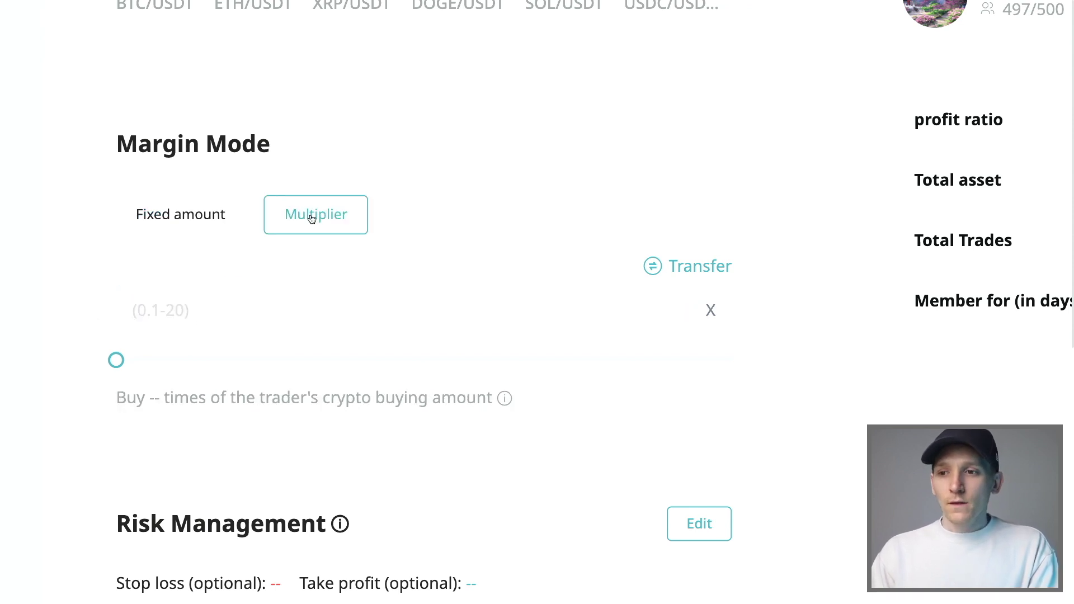
click(225, 309)
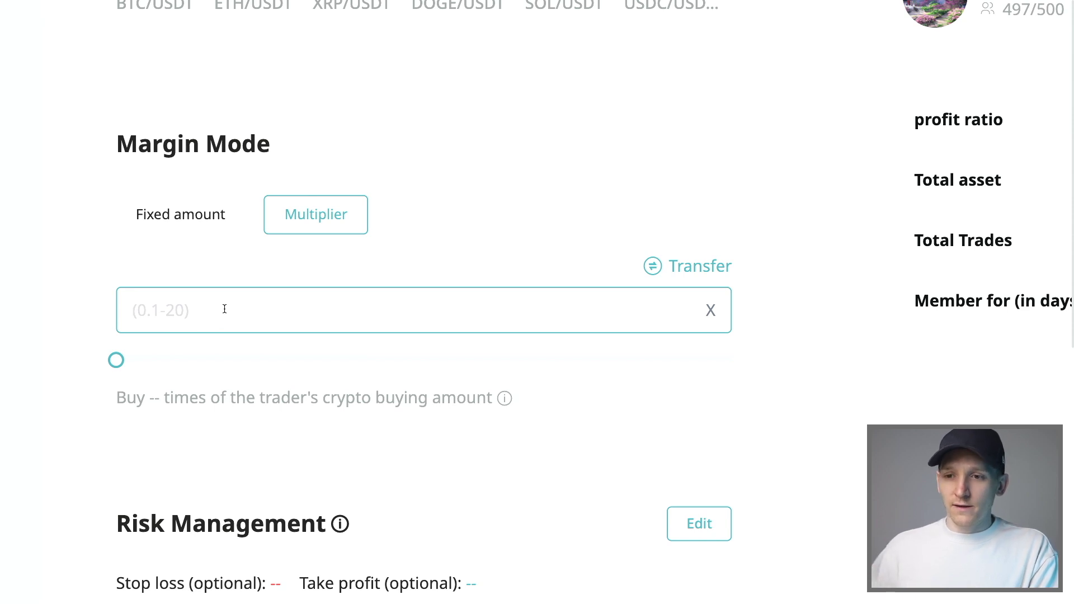
text(1)
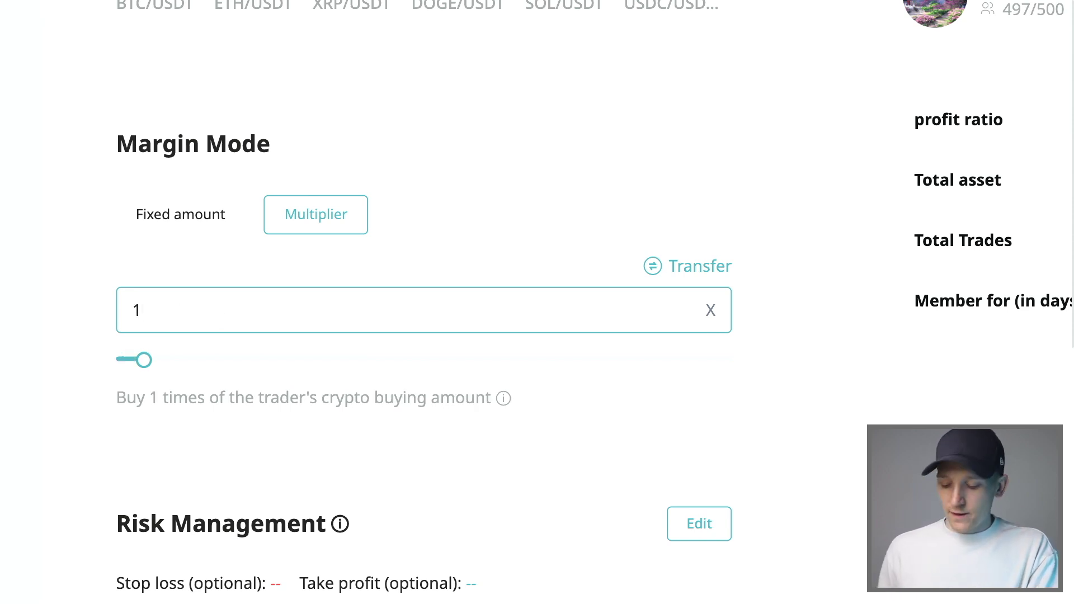
key(BackSpace)
text(20)
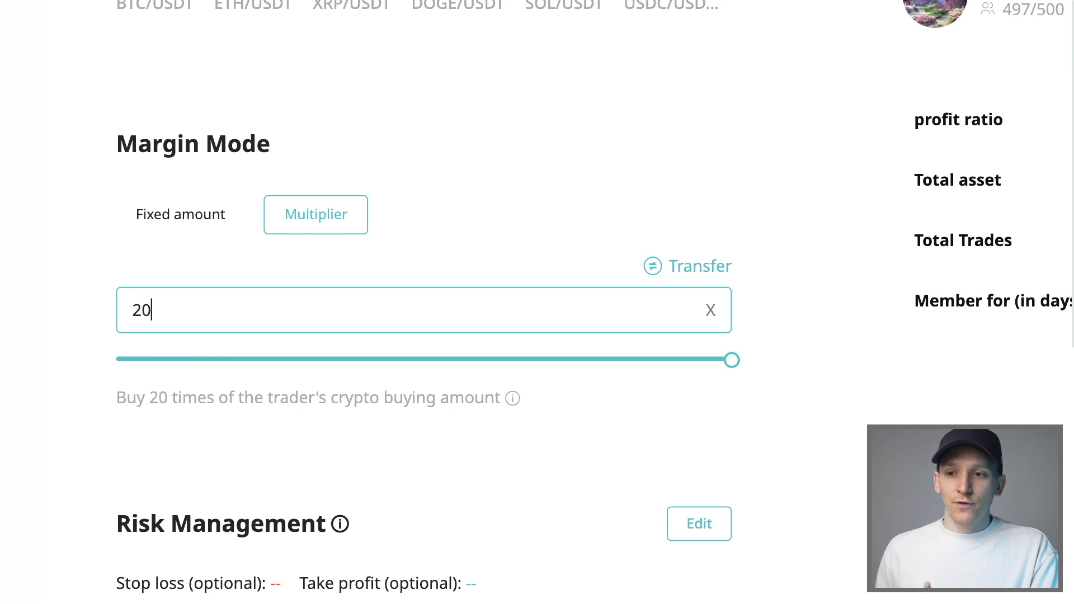
key(BackSpace)
key(BackSpace)
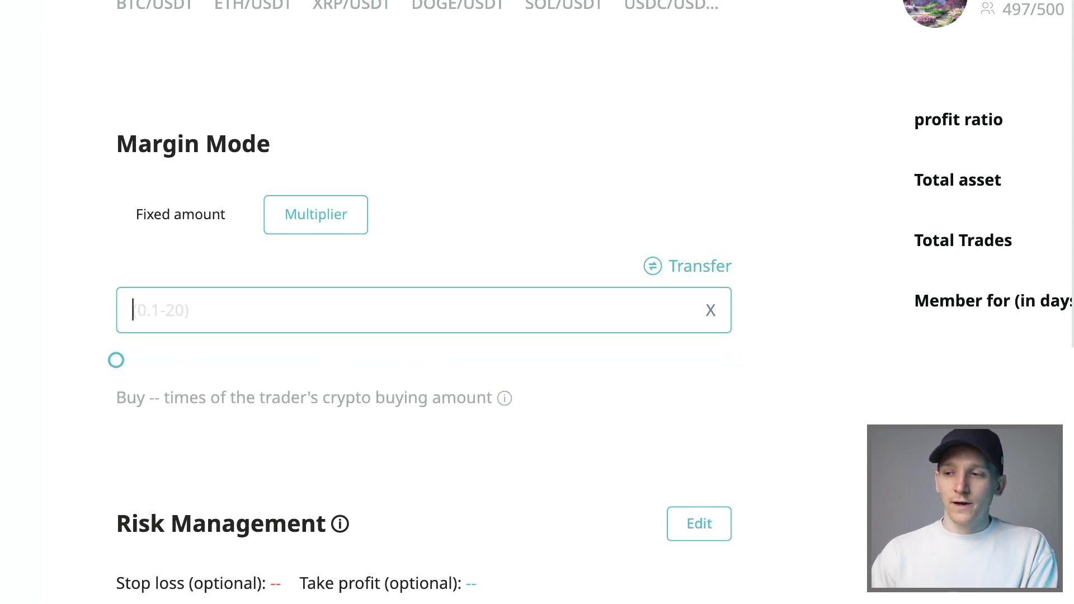
click(319, 250)
click(192, 314)
scroll(194, 302, down, 1)
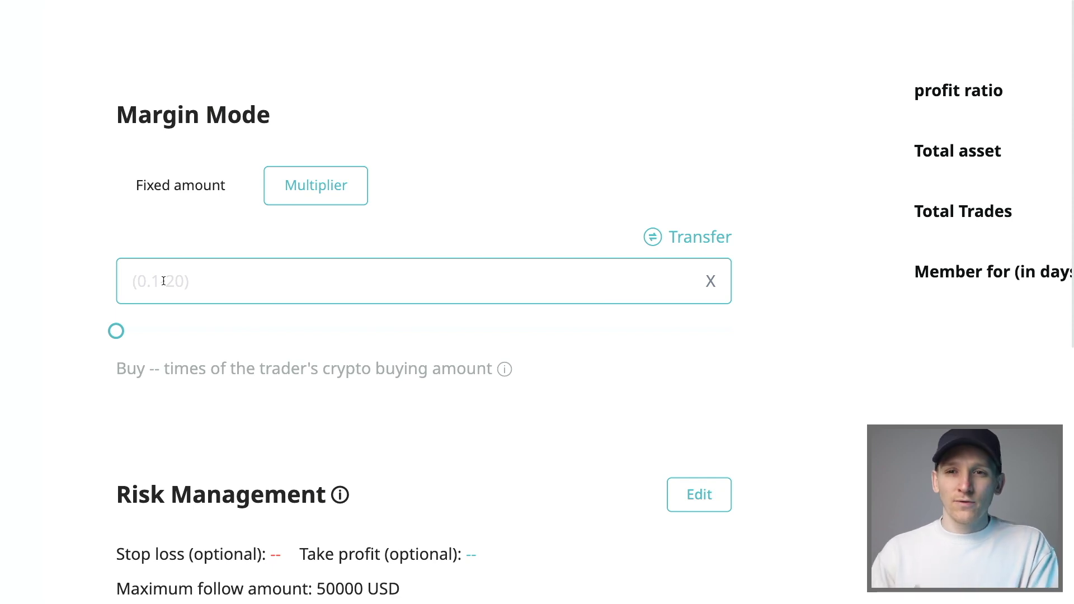
click(178, 187)
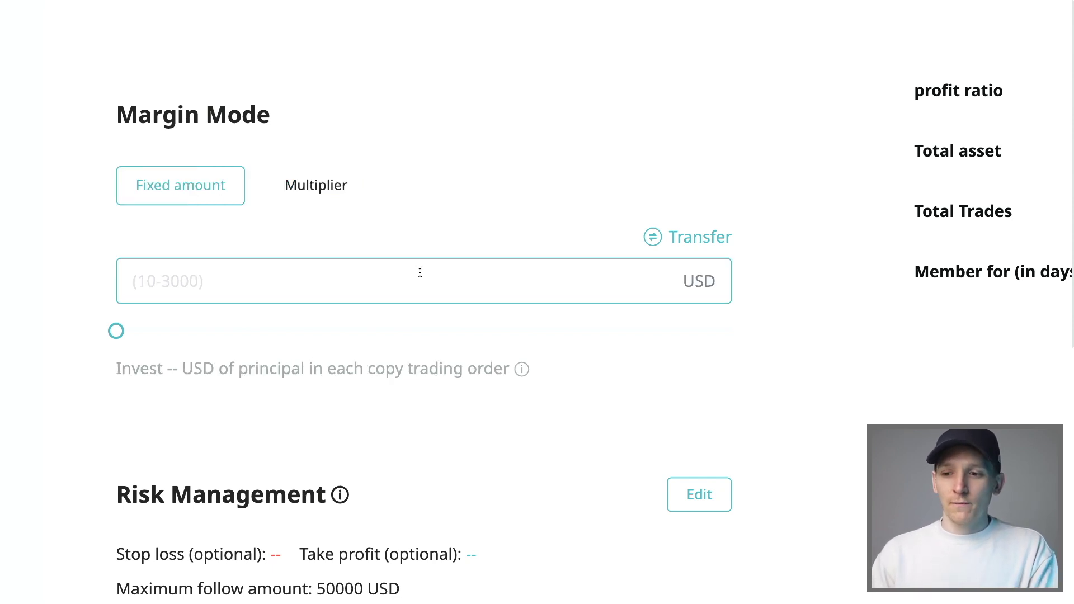
scroll(420, 272, down, 5)
Open the copy trade's Risk Management settings for editing
mouse_move(320, 229)
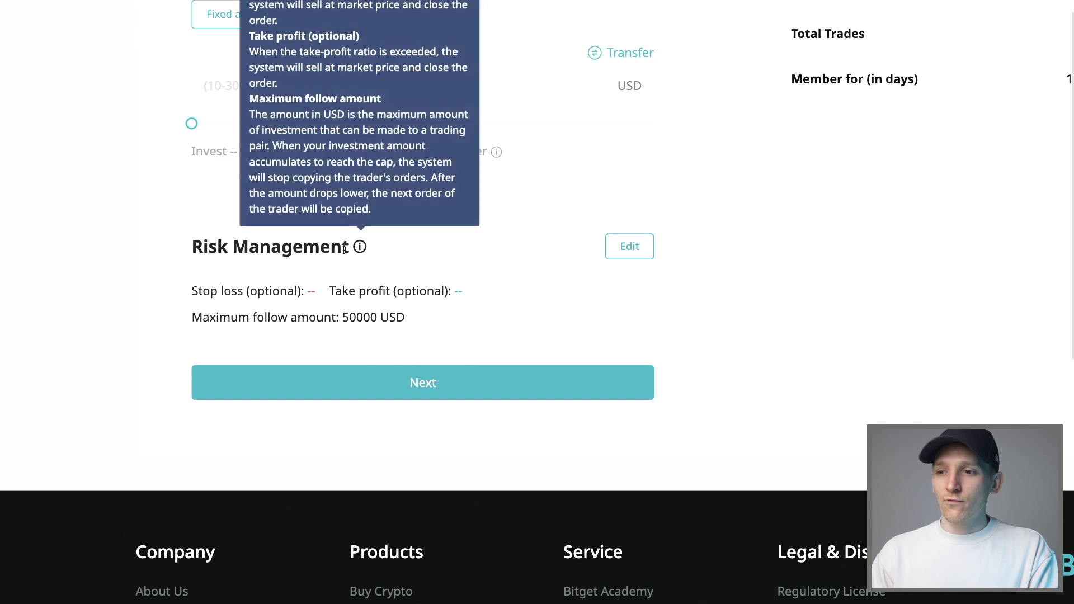
scroll(367, 243, up, 3)
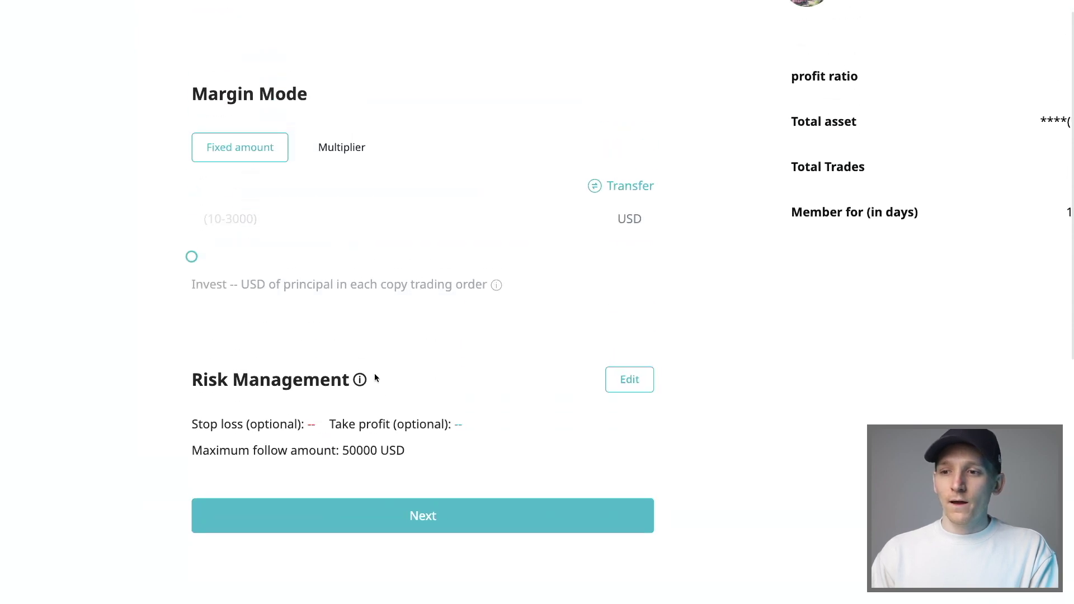
mouse_move(361, 383)
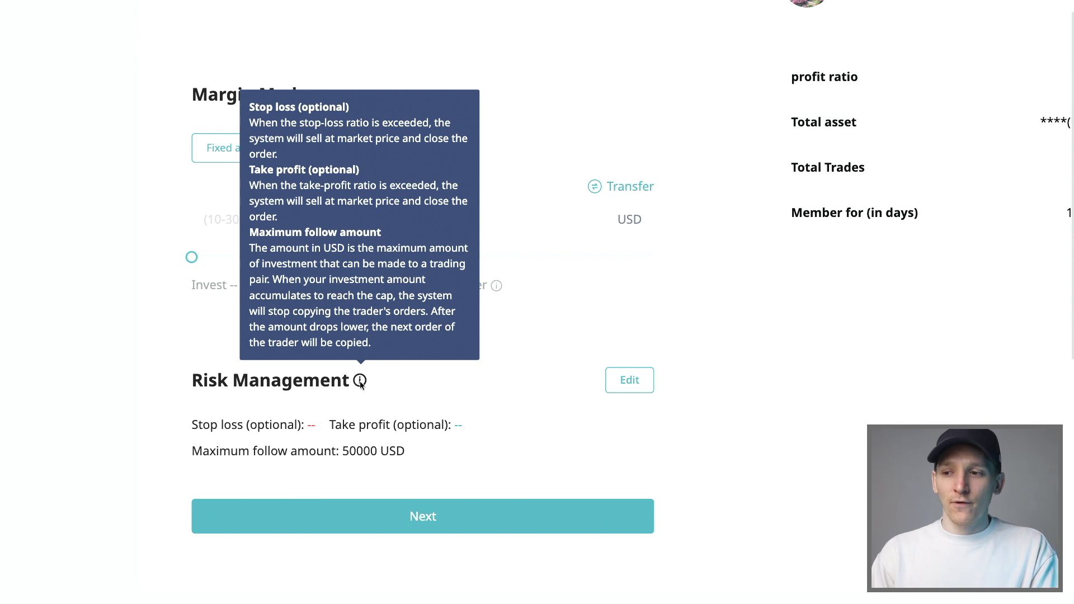
click(629, 379)
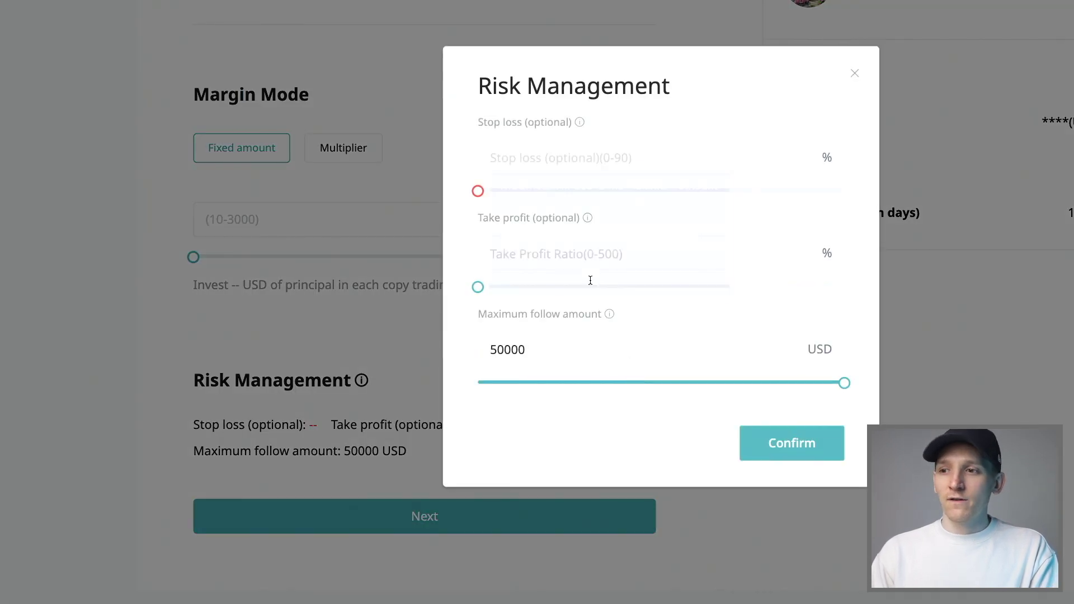
Try 15 in Stop loss and Take profit, then clear both fields empty
click(534, 152)
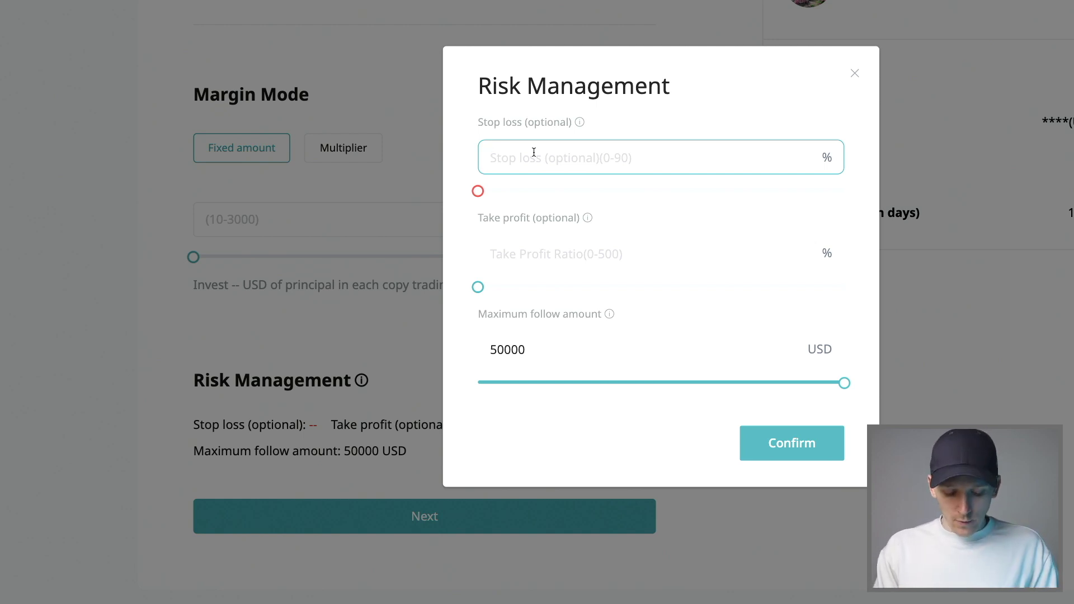
text(15)
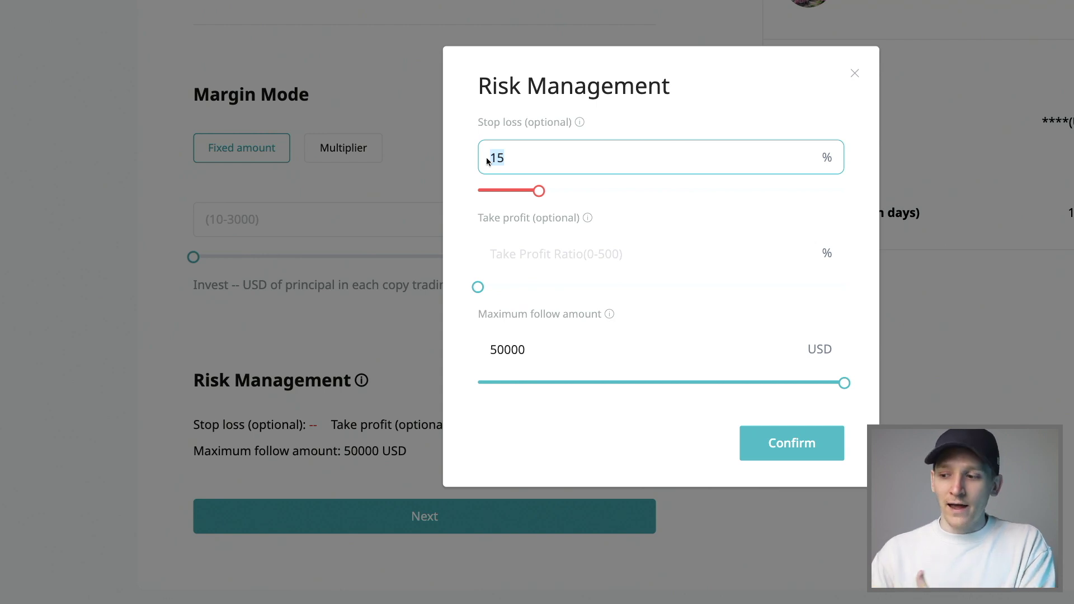
key(BackSpace)
click(531, 237)
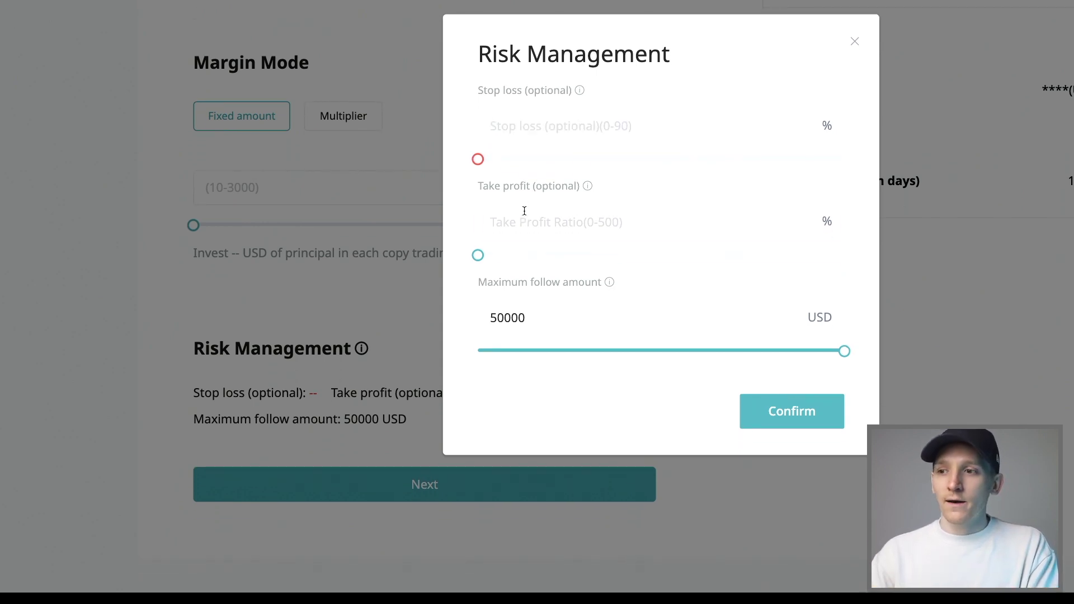
click(532, 268)
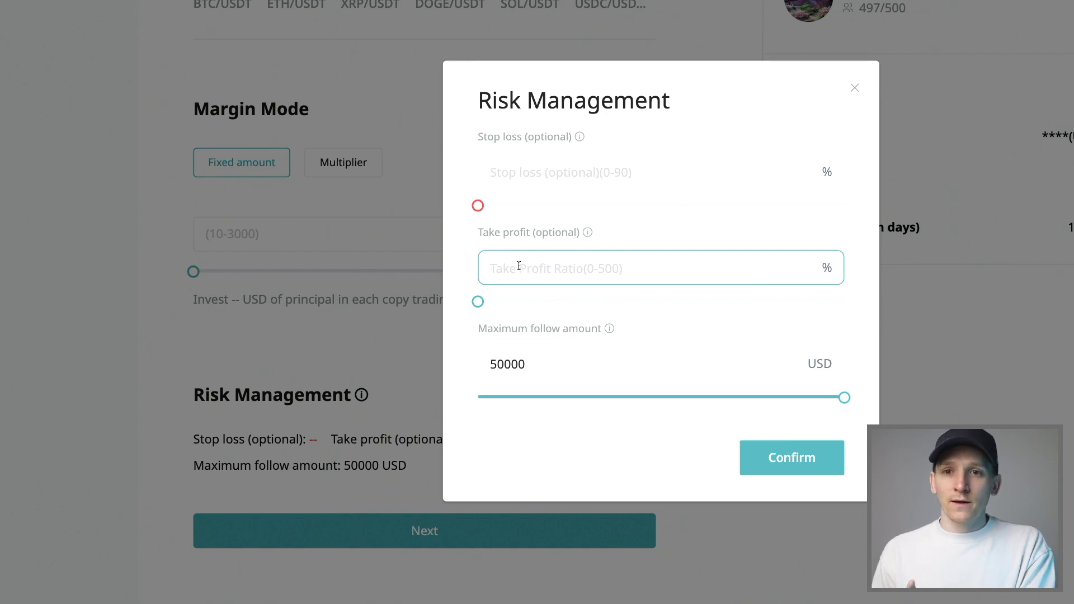
text(15)
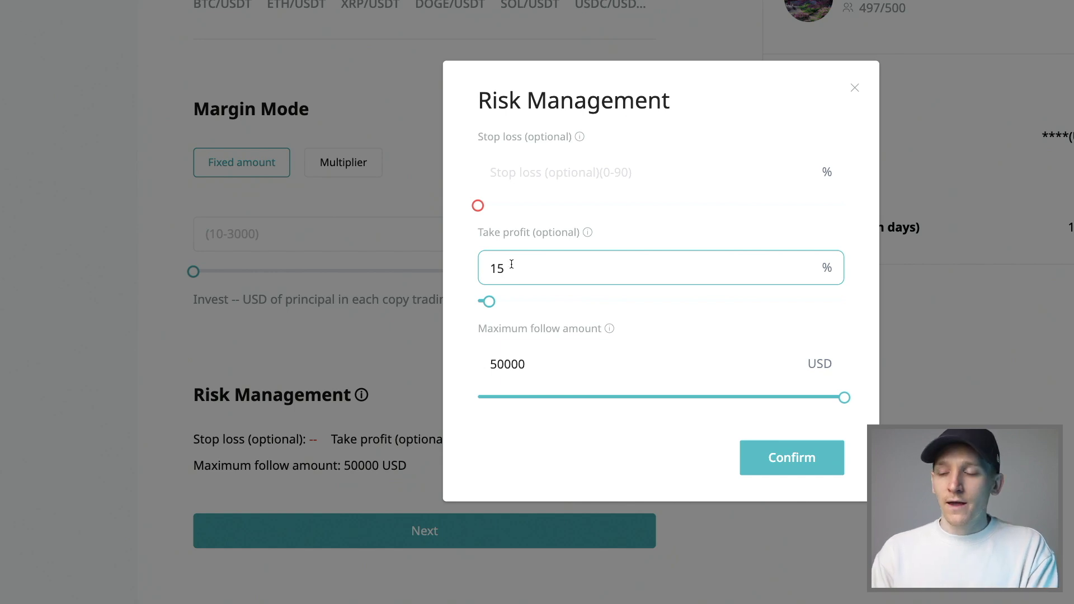
key(BackSpace)
key(BackSpace)
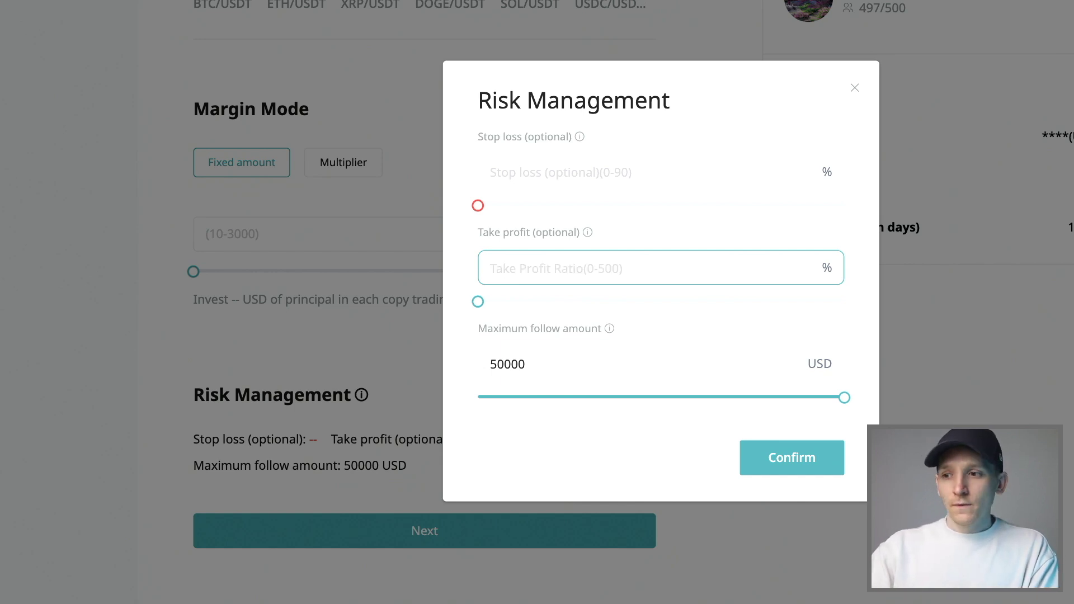
mouse_move(551, 215)
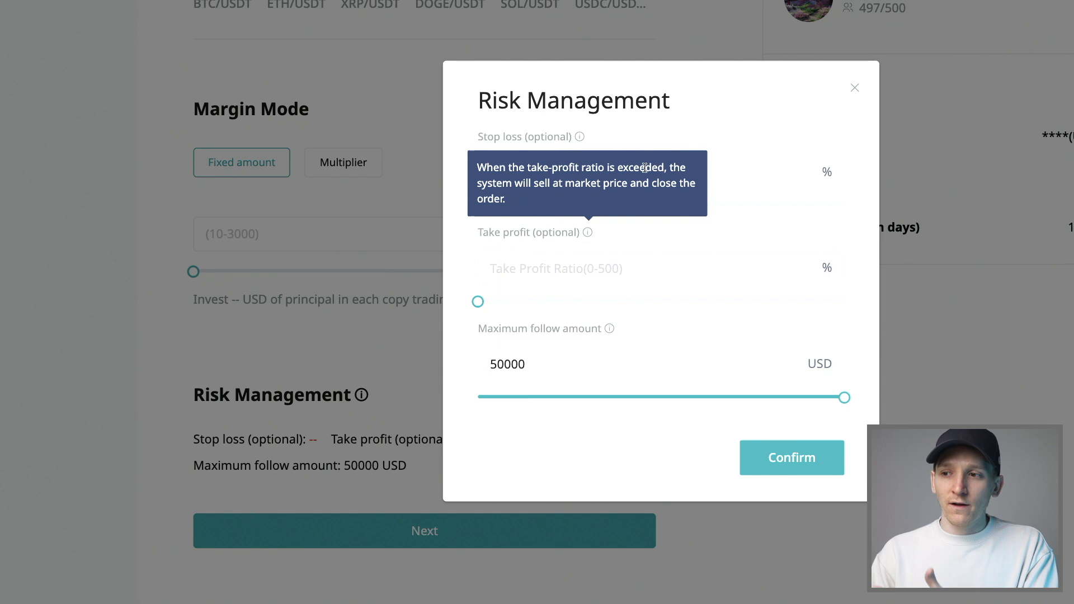
click(519, 169)
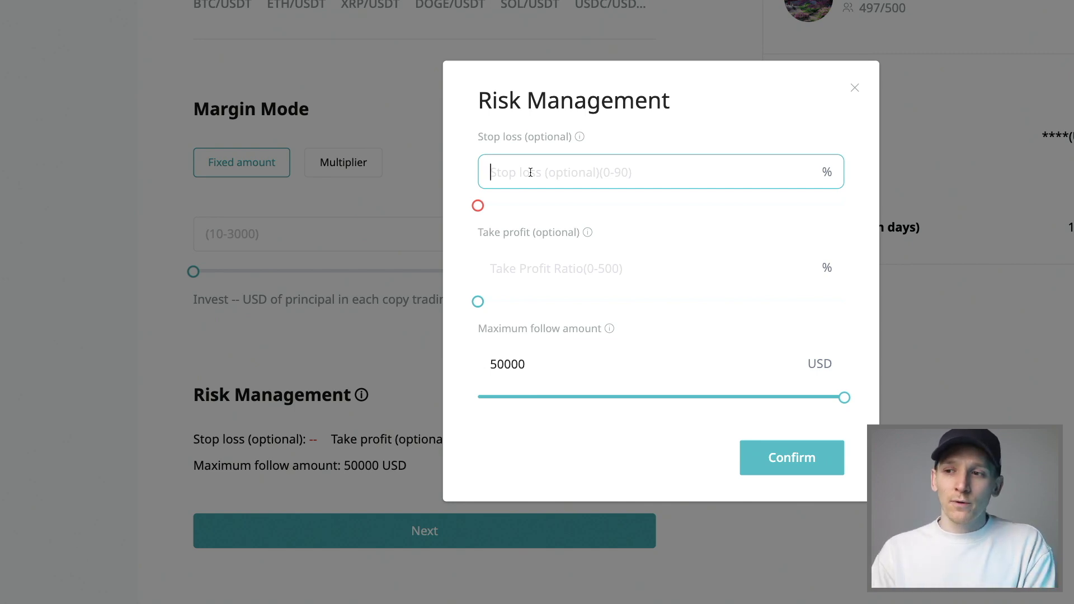
click(542, 193)
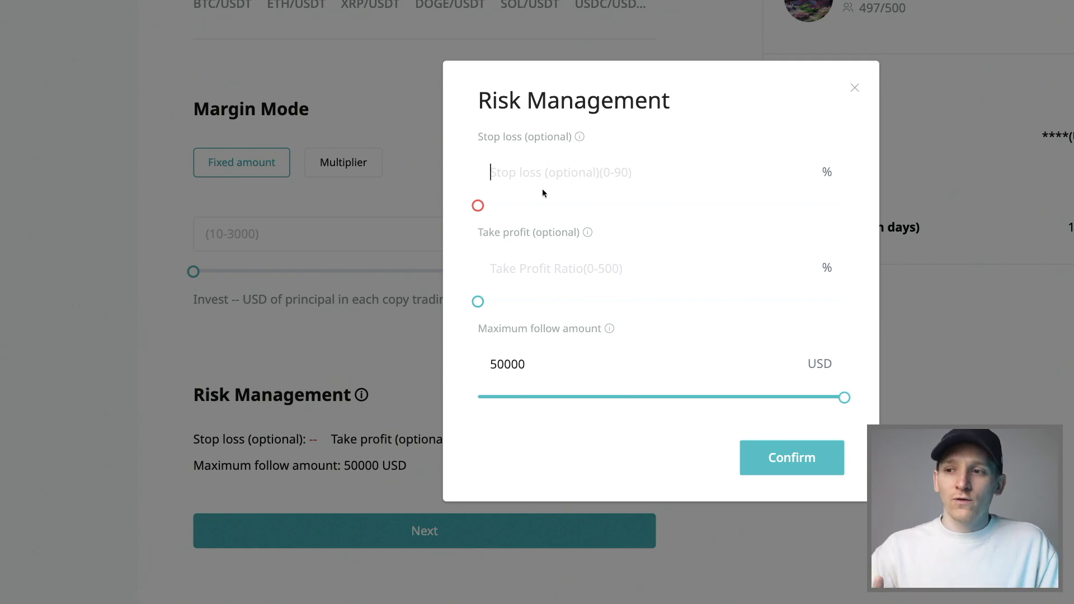
Enter a 25% stop loss, change the maximum follow amount from 50000 to 100, and dismiss the dialog
click(513, 171)
text(25)
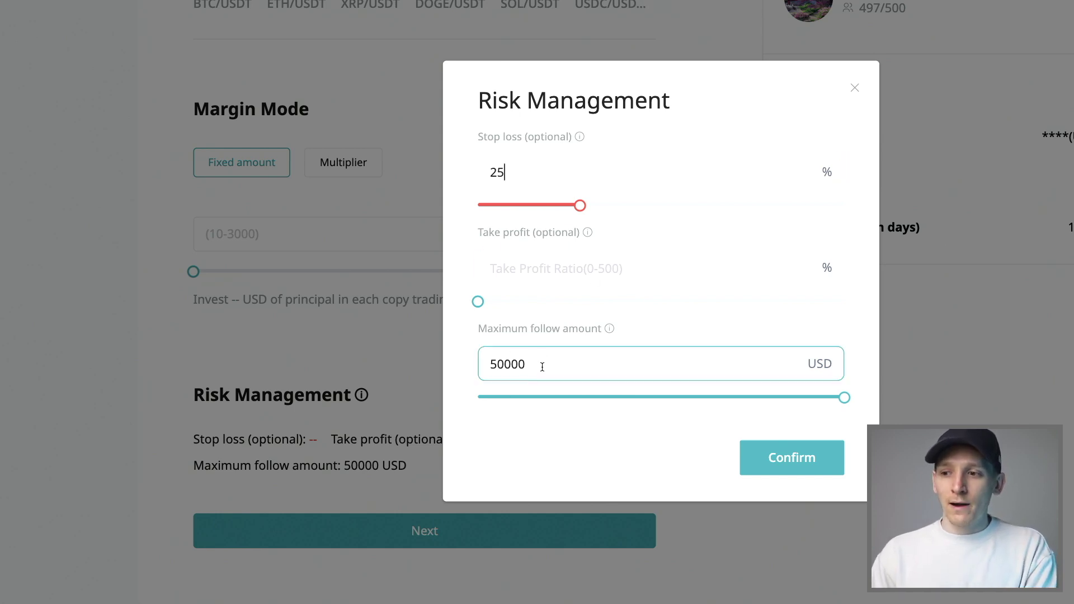
drag(539, 364, 438, 369)
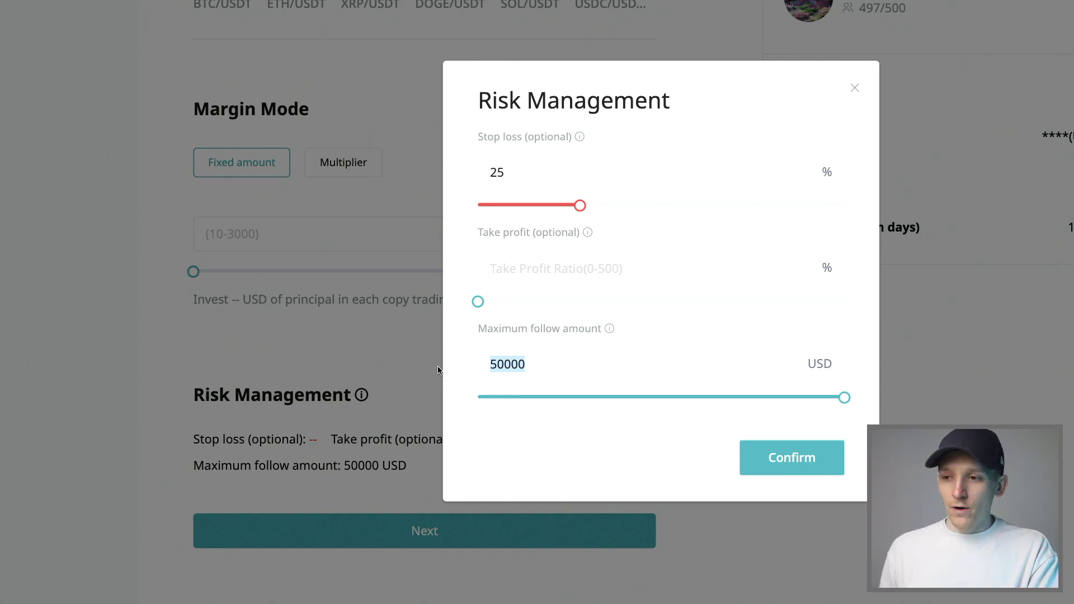
text(100)
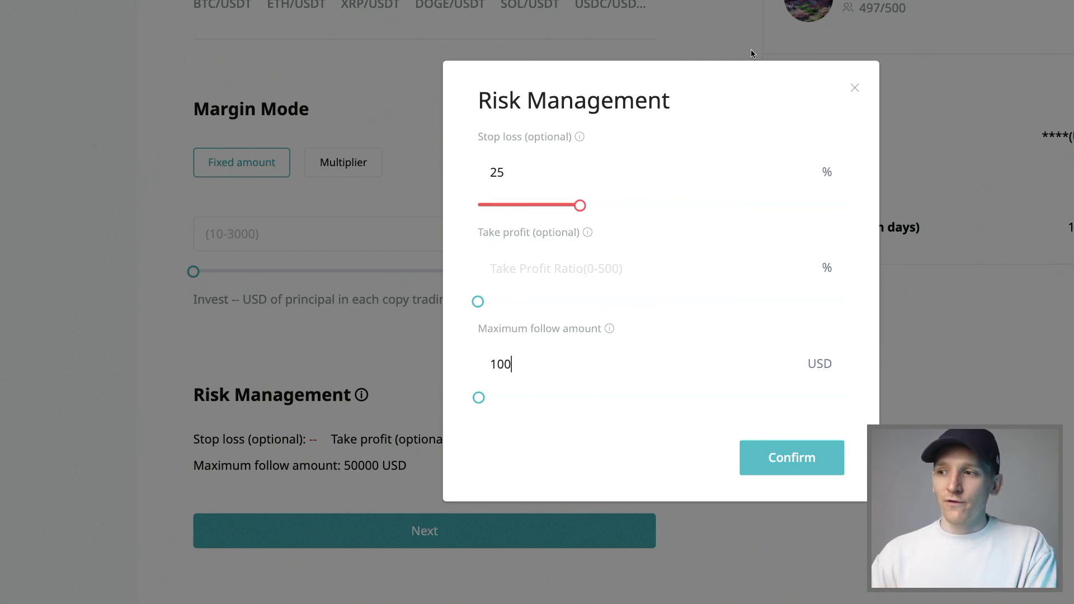
click(855, 91)
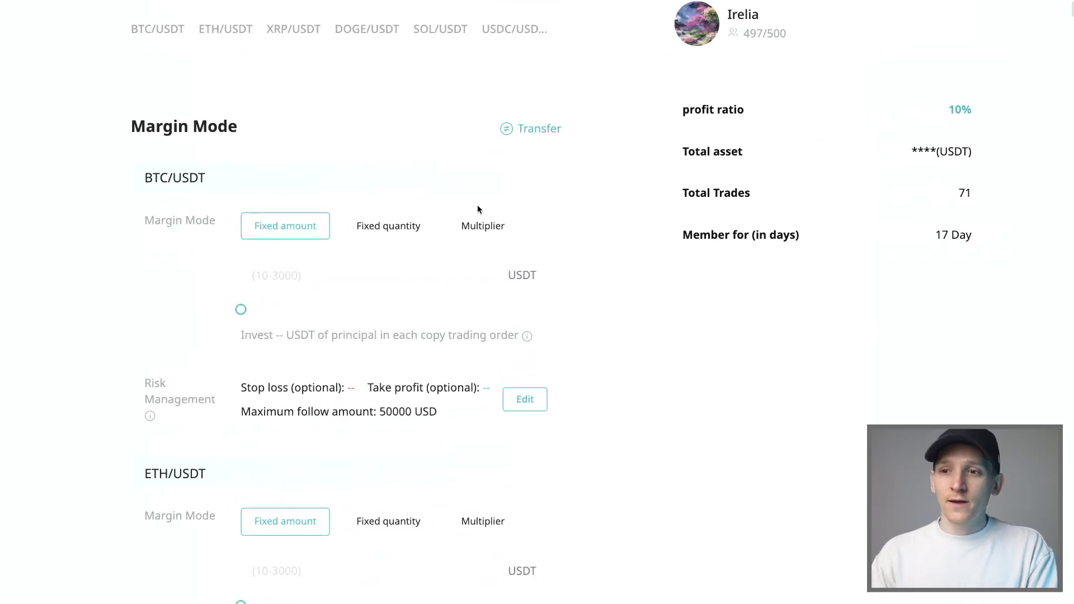
Set BTC/USDT to Multiplier mode with a 1.5x multiplier
scroll(187, 263, down, 1)
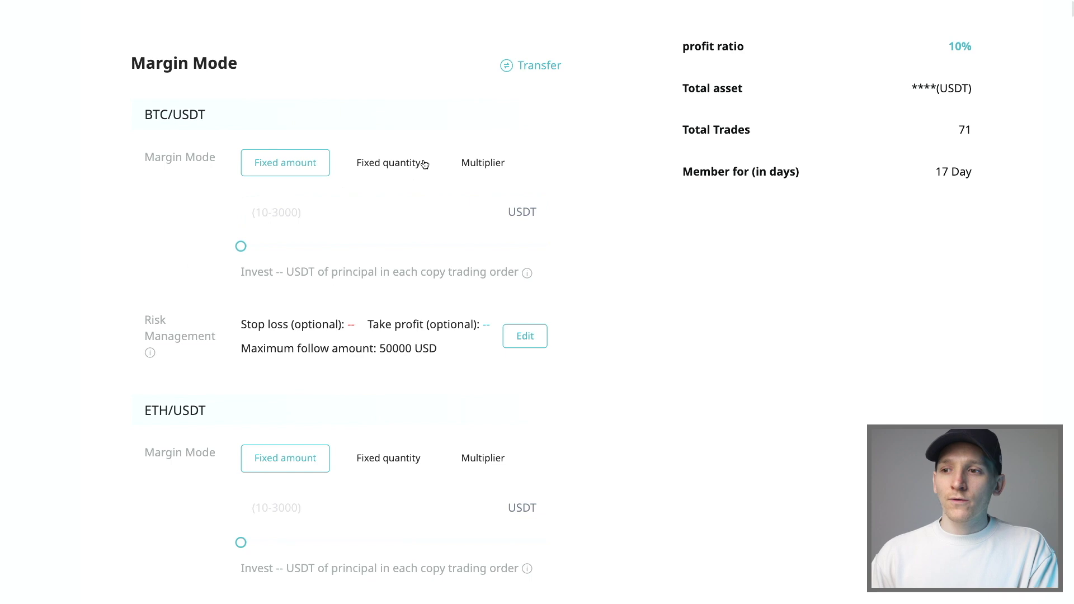
click(474, 165)
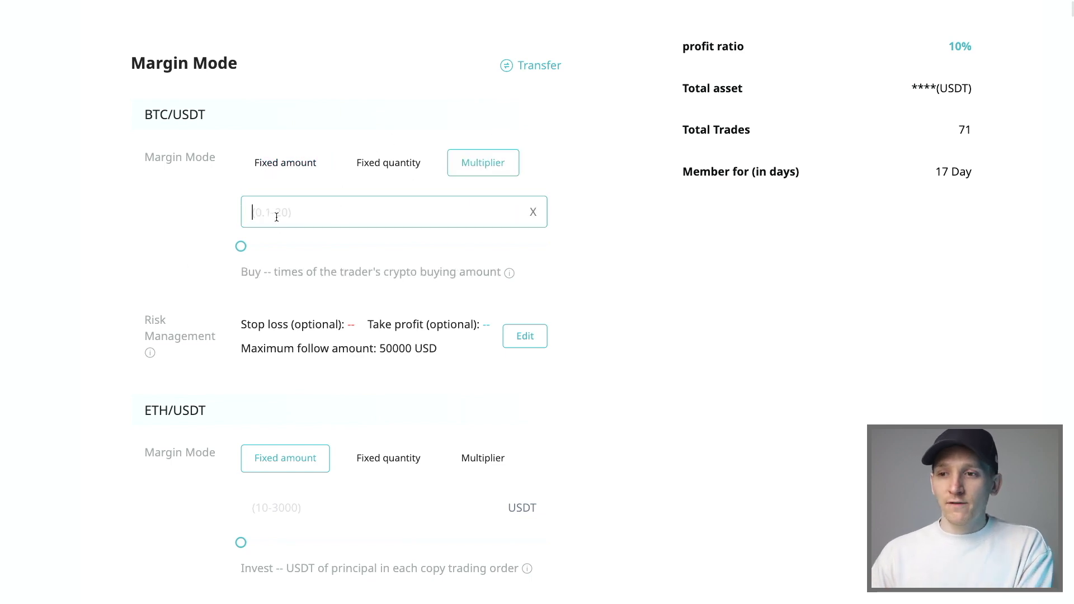
text(1.4)
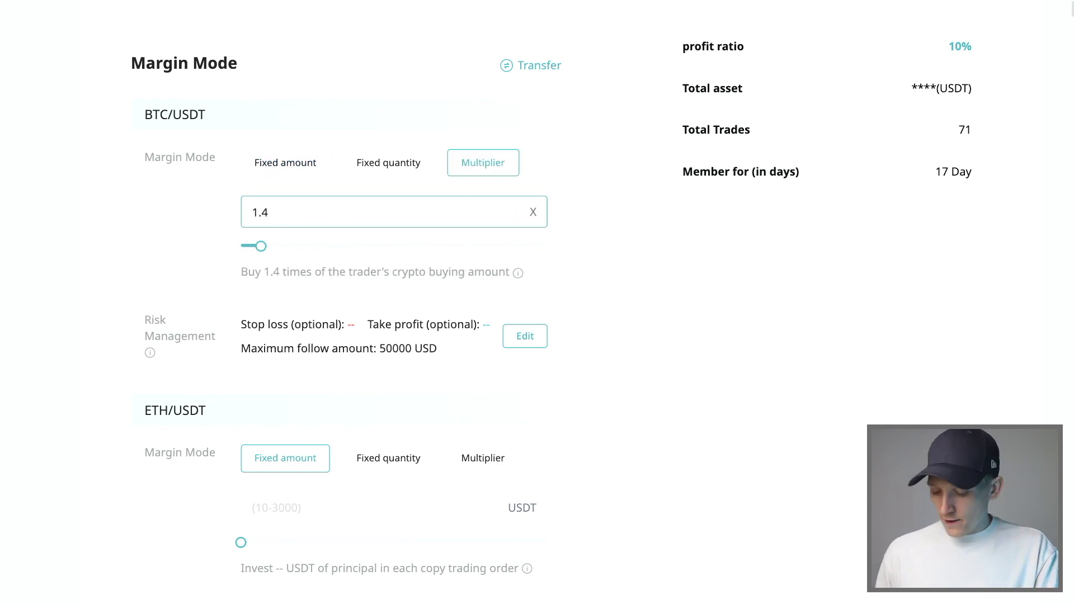
key(BackSpace)
text(5)
click(522, 405)
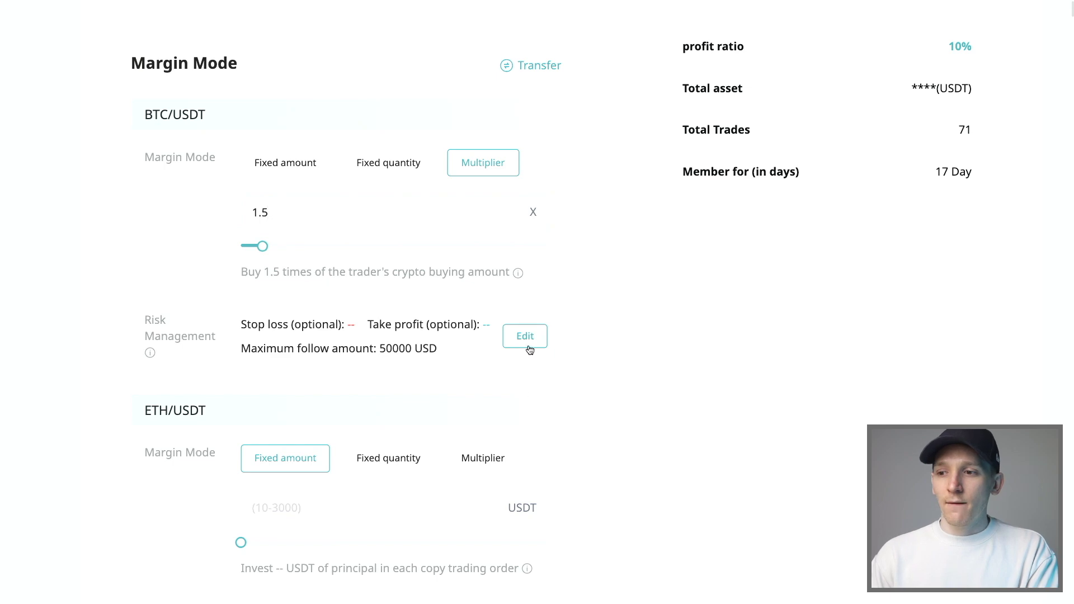
Try a 25% stop loss and 3000 USD maximum in BTC/USDT risk settings, then discard them
click(529, 349)
click(456, 181)
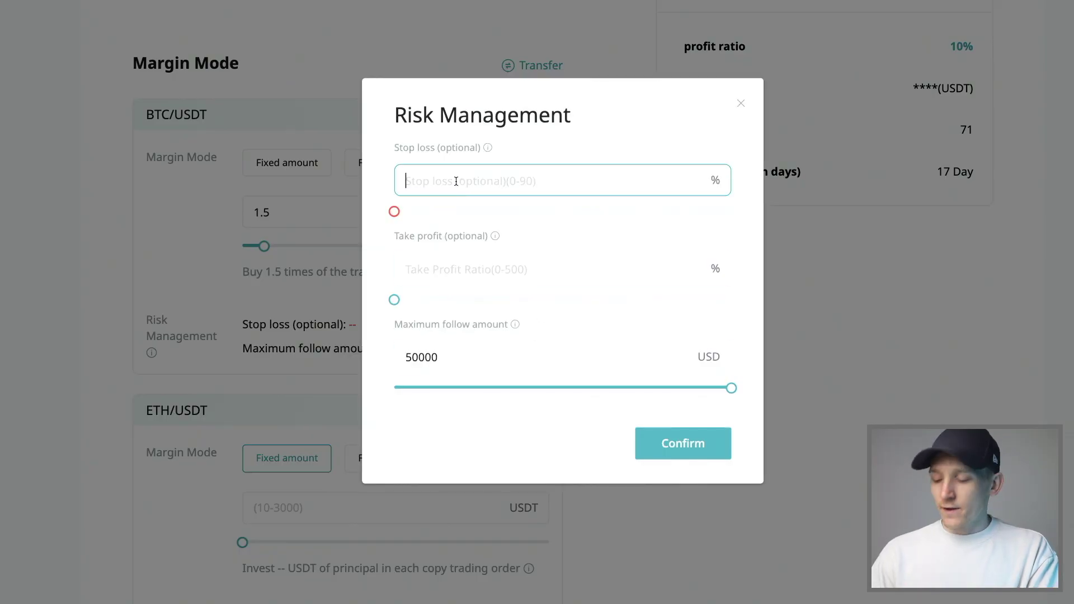
text(25)
click(460, 271)
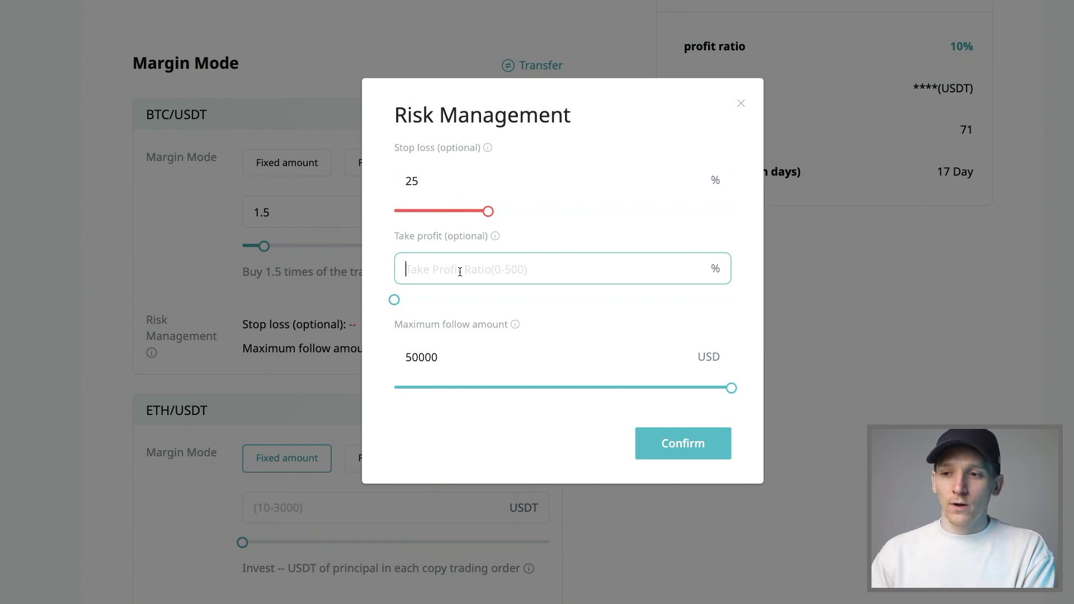
drag(450, 354, 295, 353)
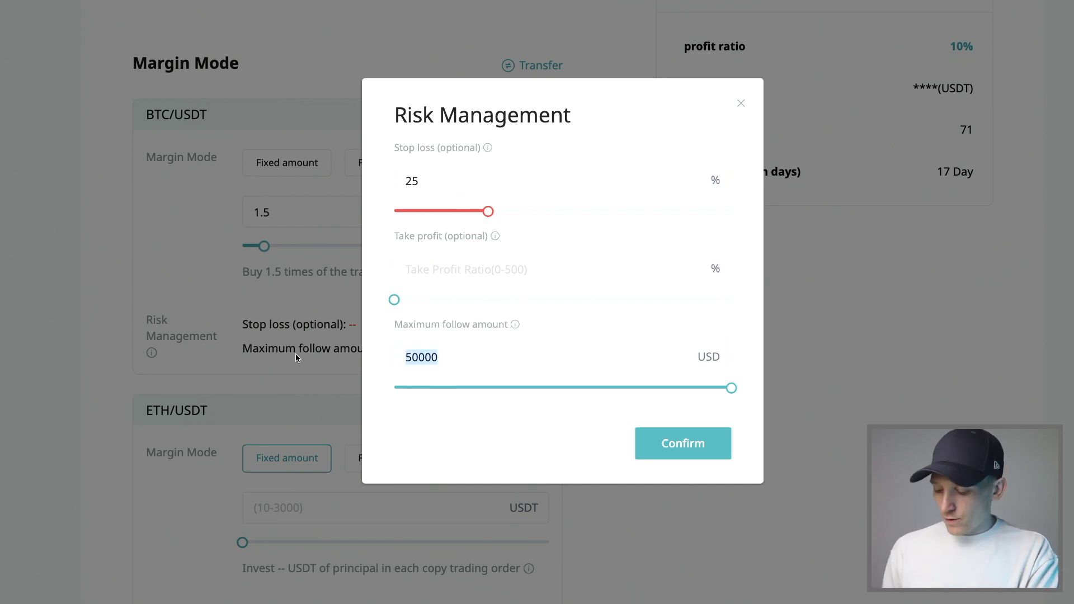
text(3000)
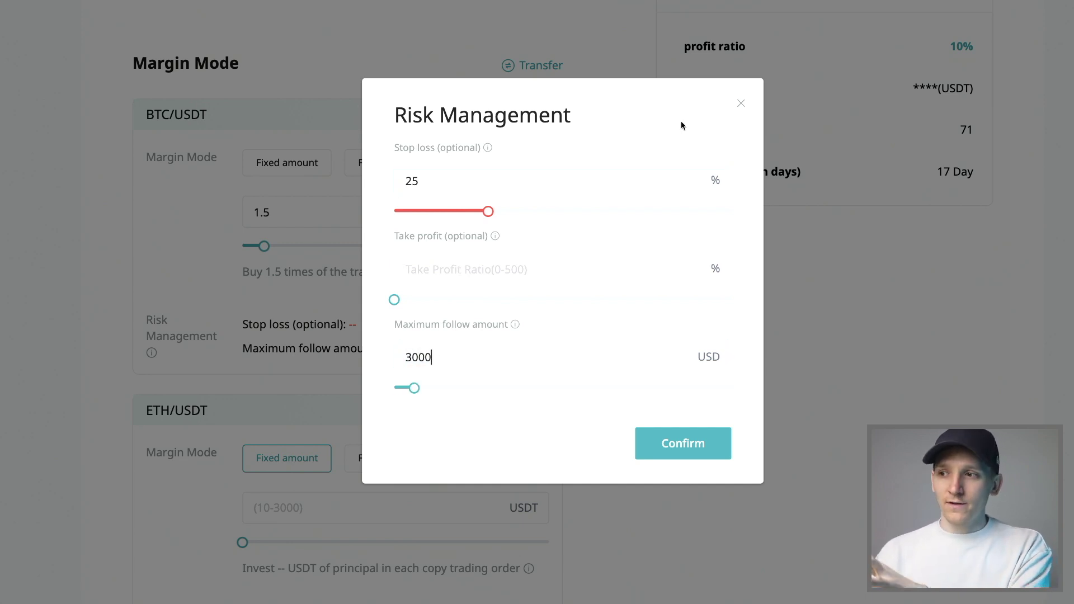
click(740, 102)
scroll(215, 357, down, 3)
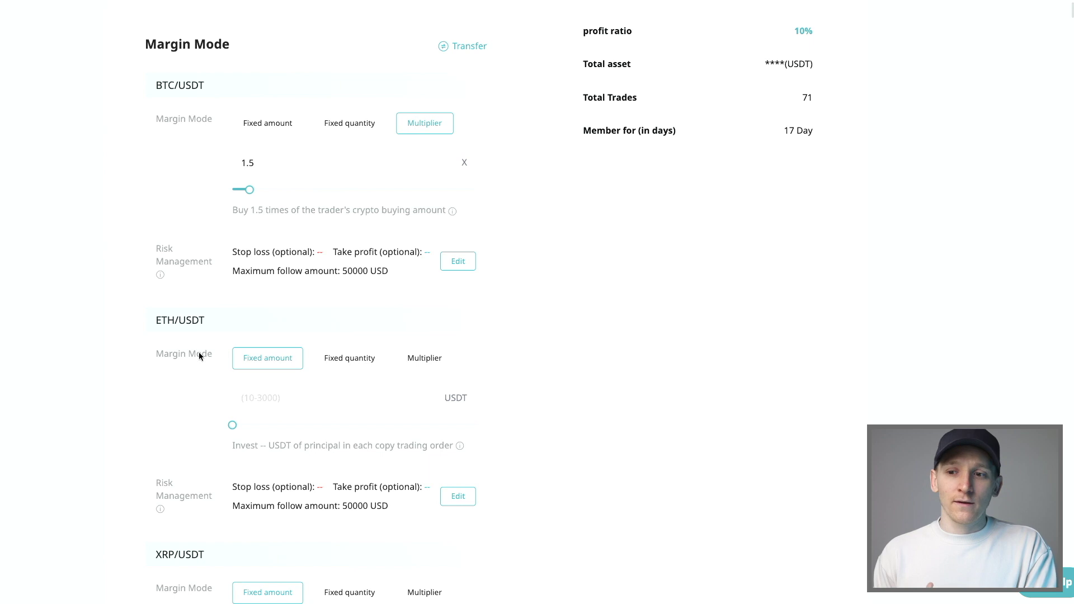
Scroll through the per-pair settings back to the basic follow-the-trader form
scroll(200, 351, up, 2)
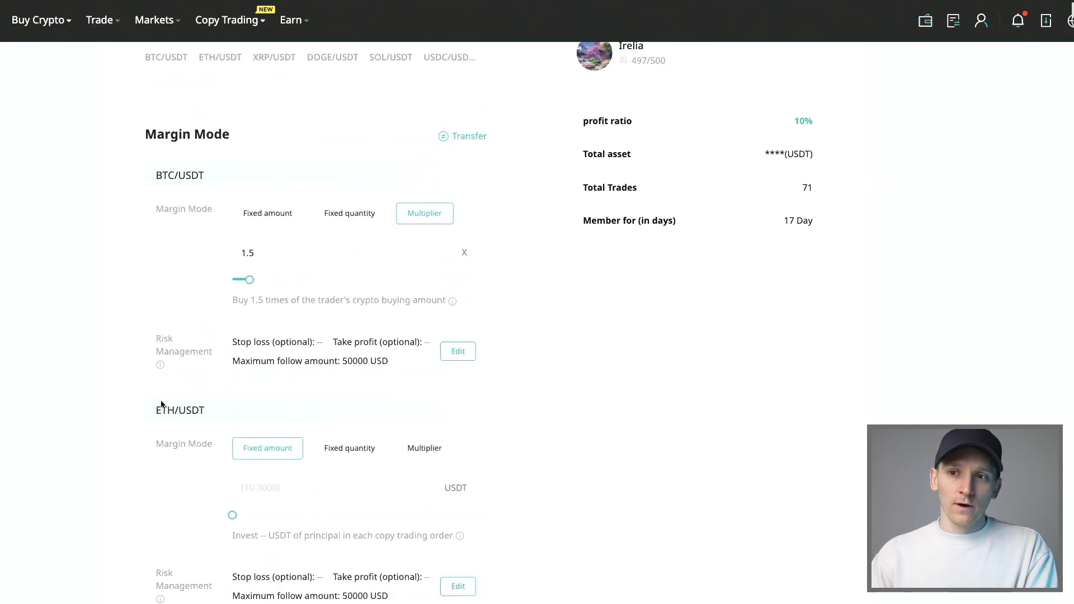
mouse_move(160, 391)
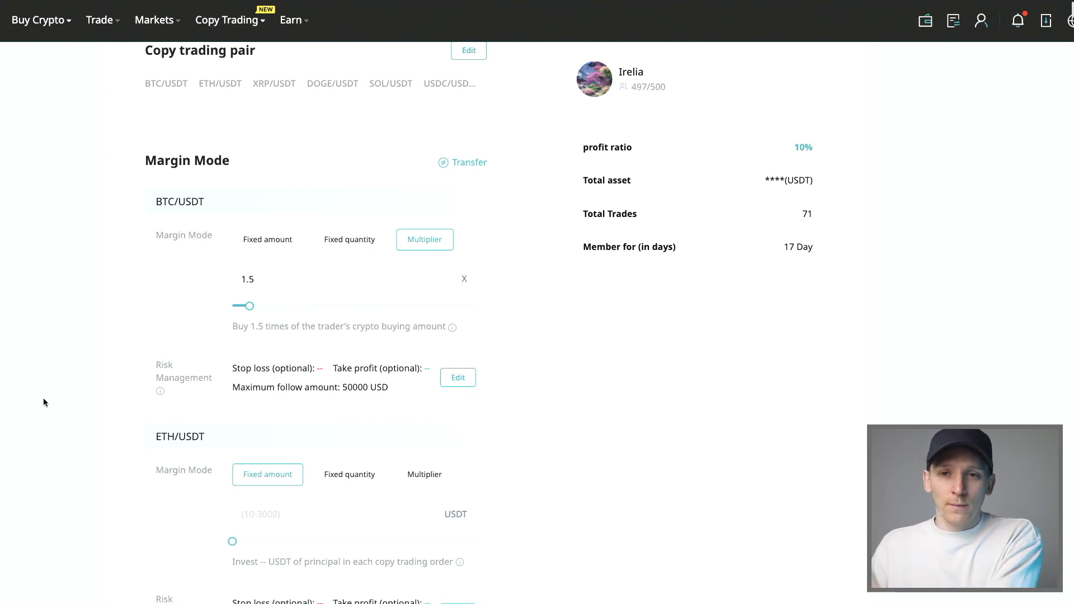
scroll(73, 376, down, 6)
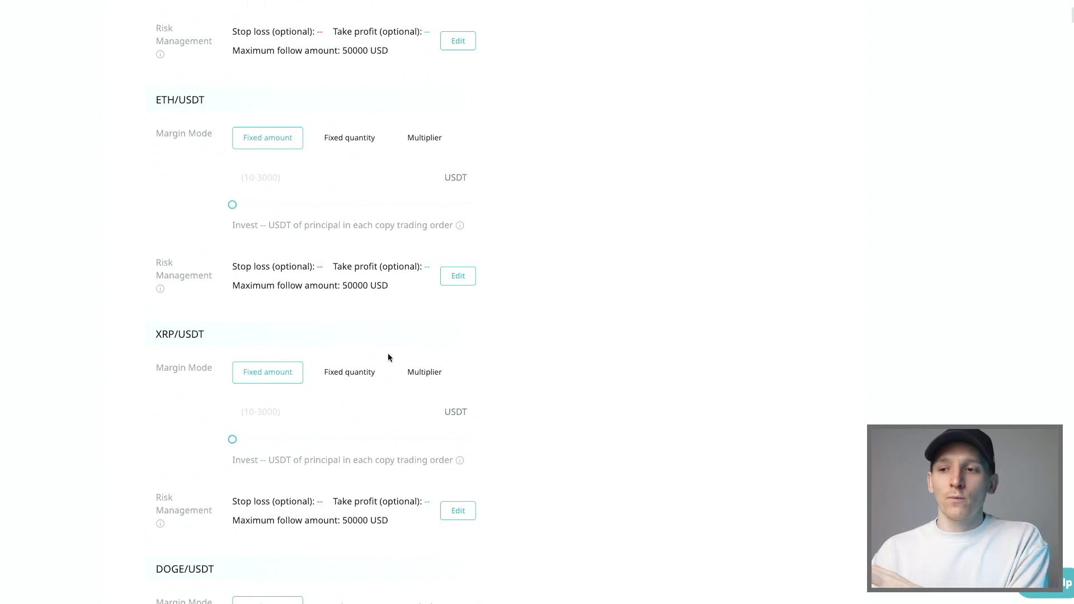
scroll(524, 354, up, 7)
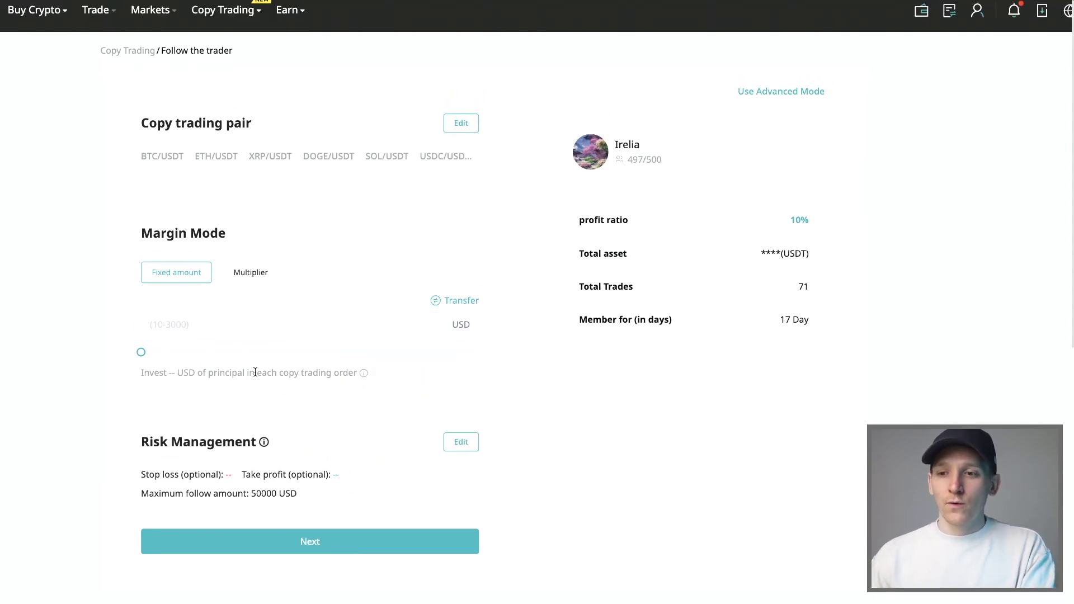
Enter 200 USD as the fixed amount per order, review the copy trade summary, then close it
click(255, 324)
text(200)
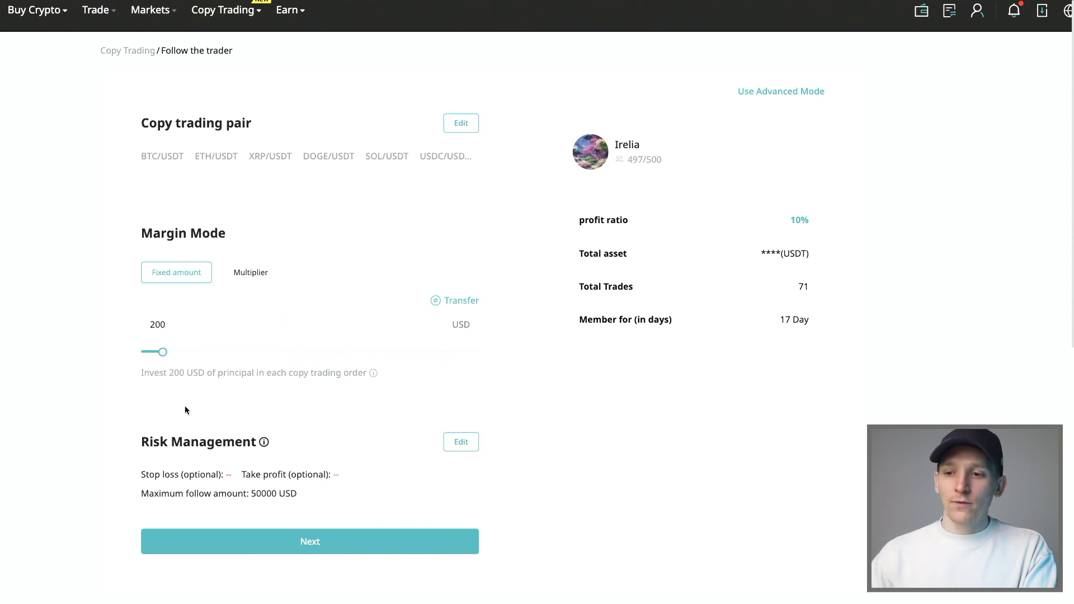
click(265, 538)
scroll(539, 308, down, 2)
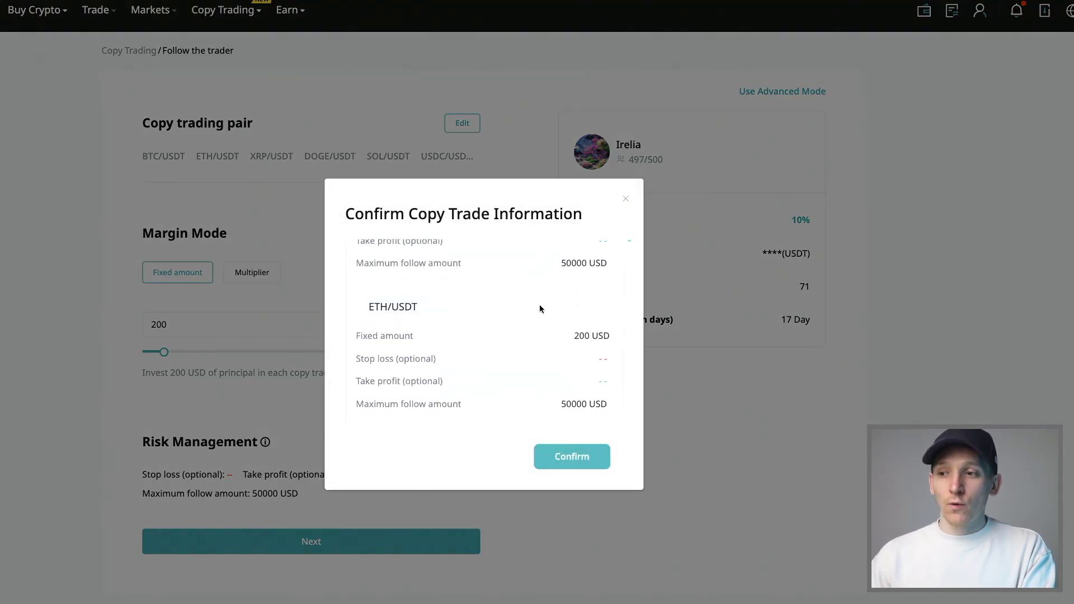
scroll(539, 309, up, 1)
scroll(540, 308, down, 3)
scroll(539, 309, up, 2)
scroll(540, 308, up, 2)
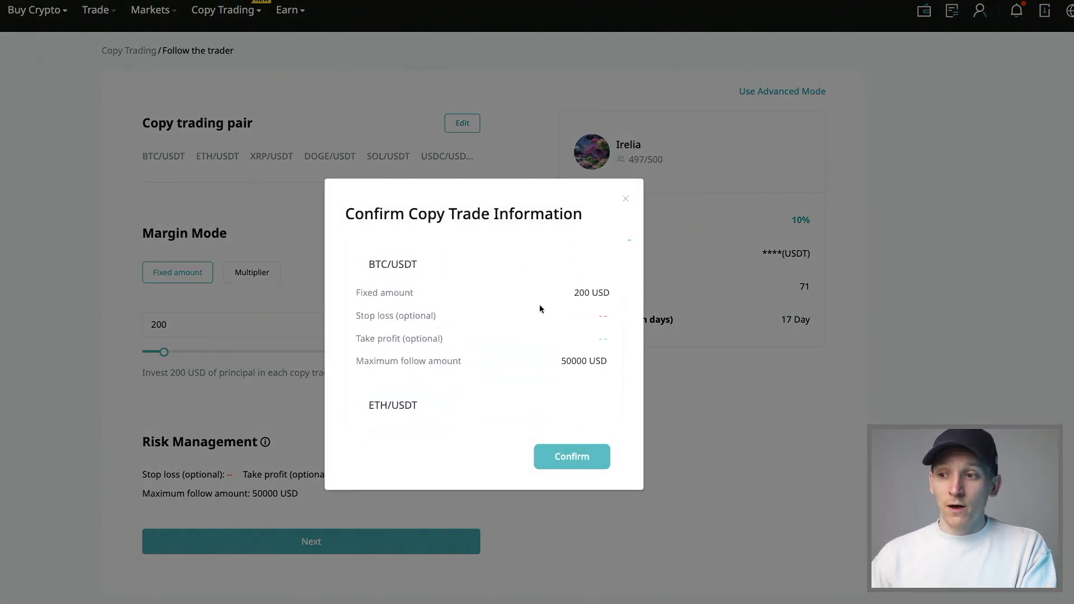
click(625, 199)
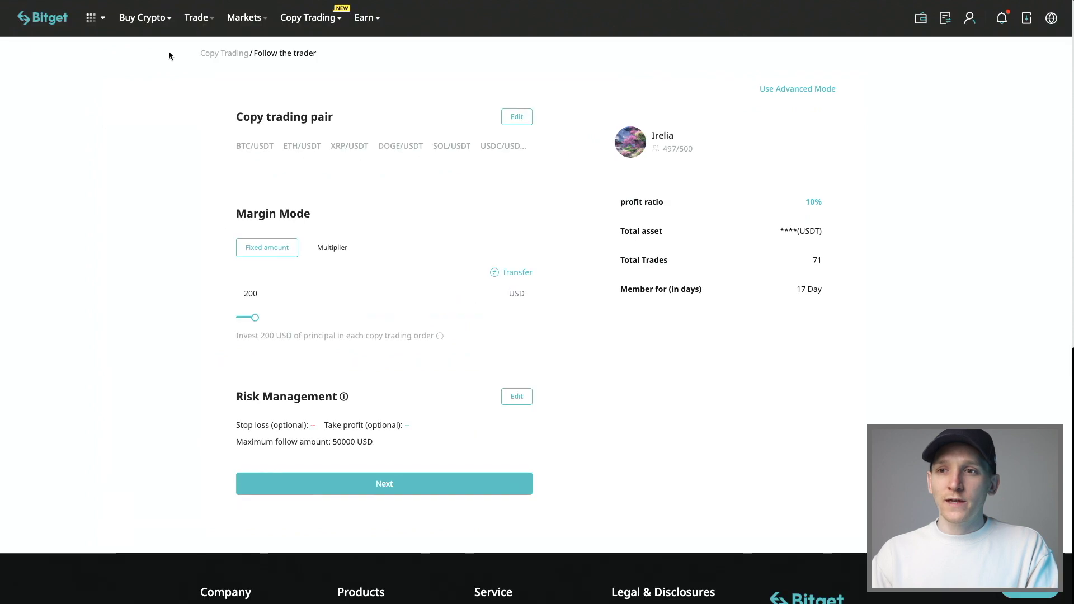
mouse_move(197, 17)
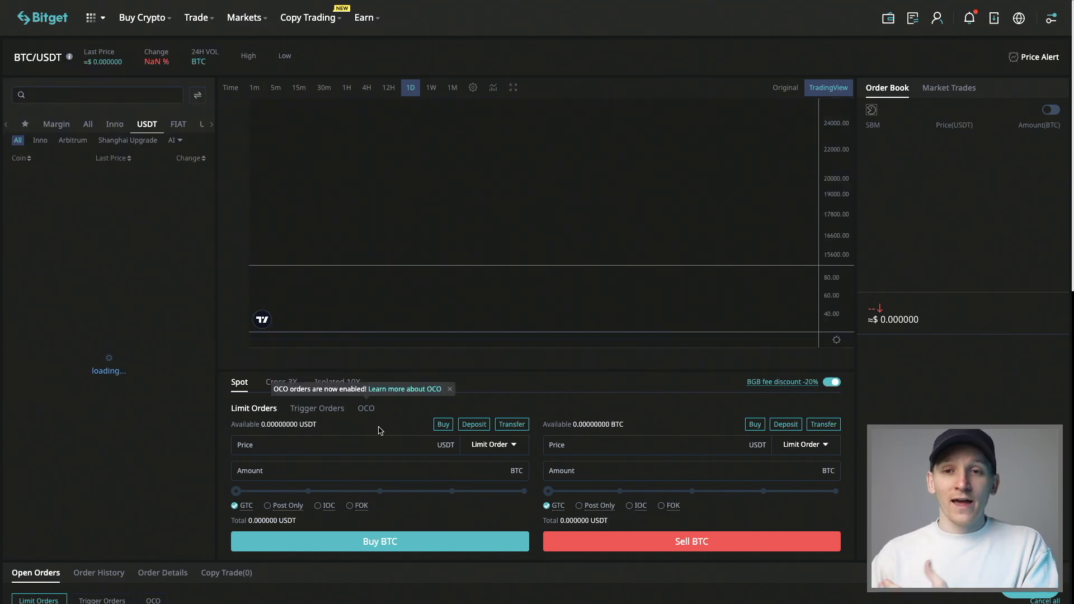
Scroll down the BTC/USDT spot trading page to its buy and sell forms
scroll(379, 428, down, 1)
scroll(379, 427, down, 1)
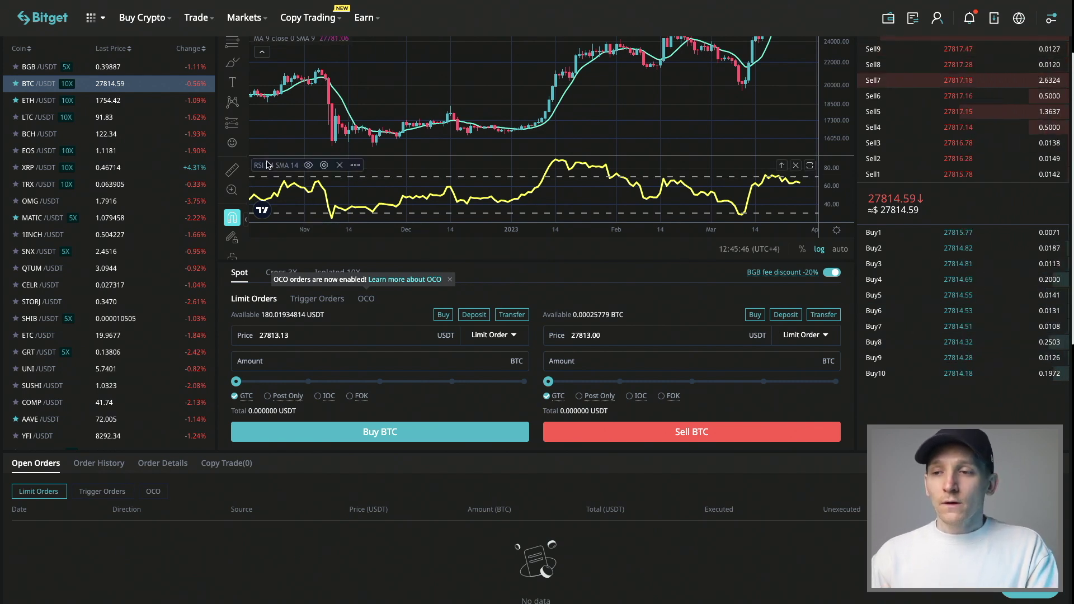
Return to Spot Copy Trading and scroll to the Highest ROI trader list
mouse_move(308, 17)
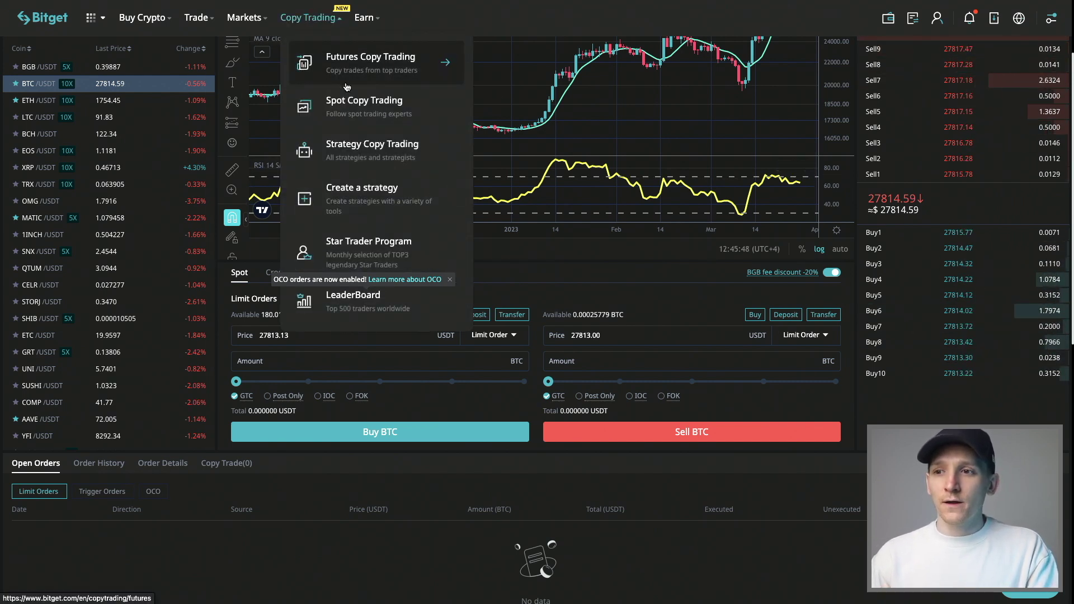
click(353, 101)
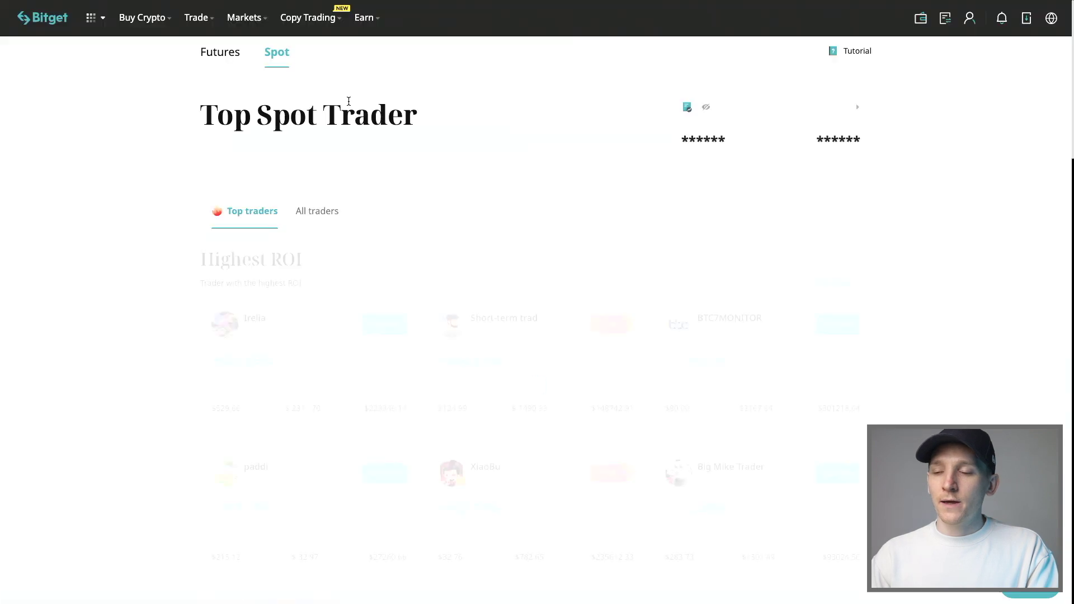
click(858, 109)
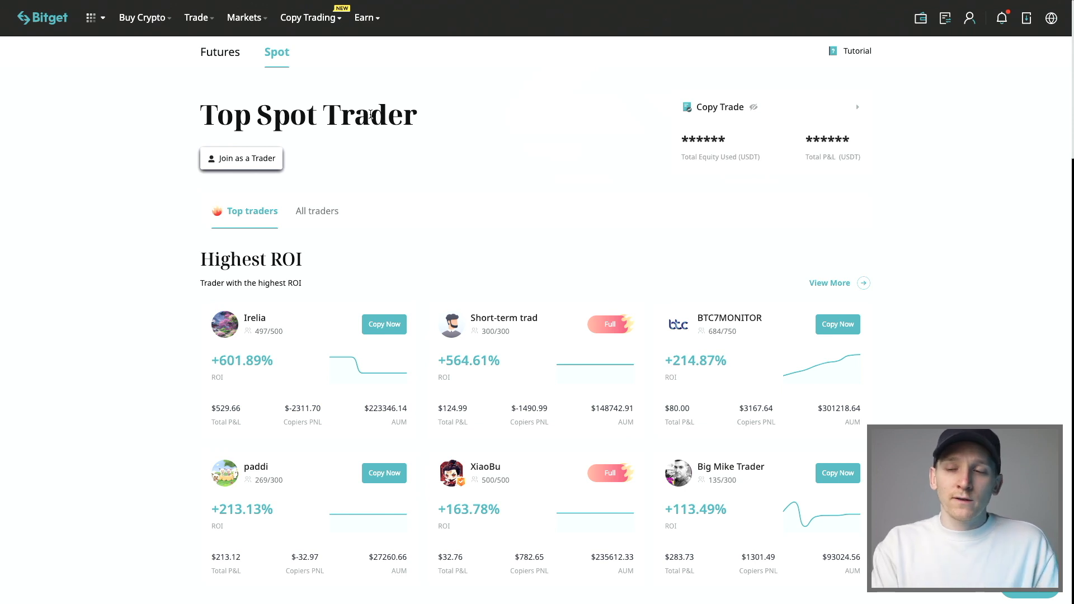
scroll(478, 143, down, 1)
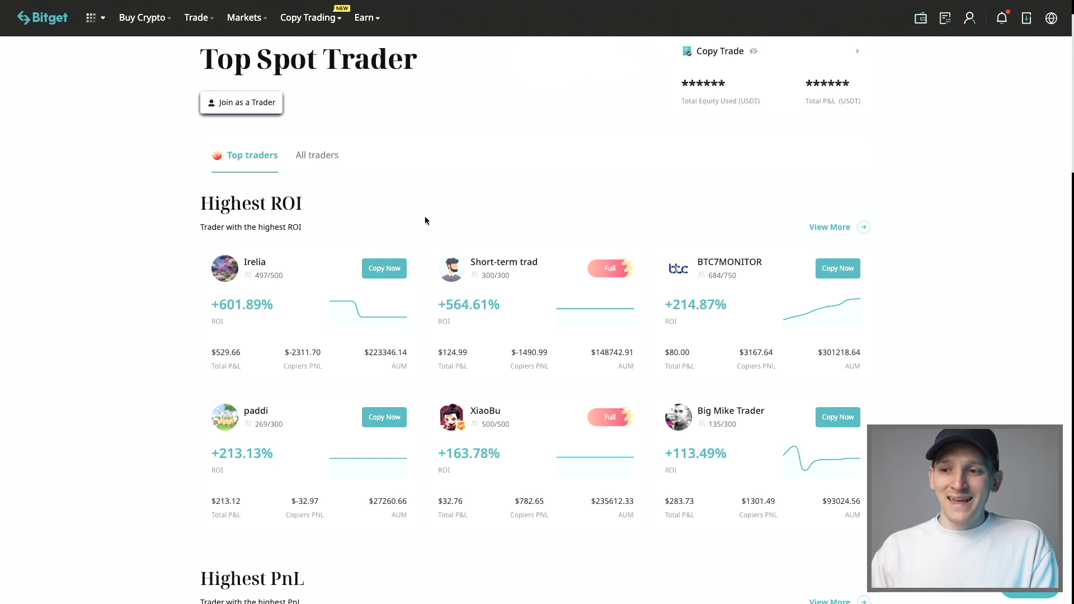
scroll(201, 241, down, 1)
scroll(202, 243, up, 2)
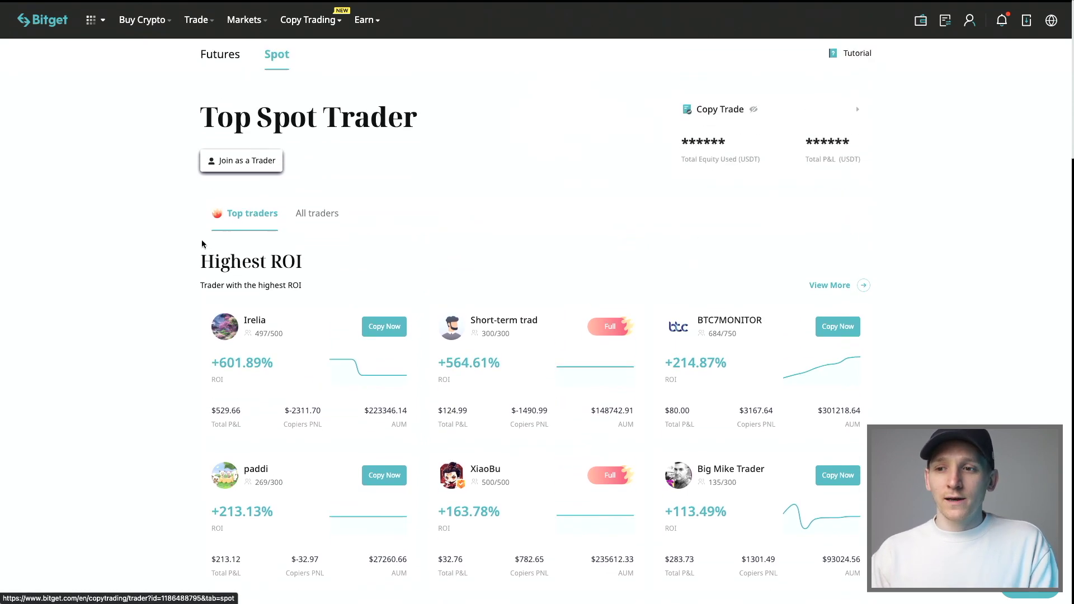
scroll(202, 244, down, 1)
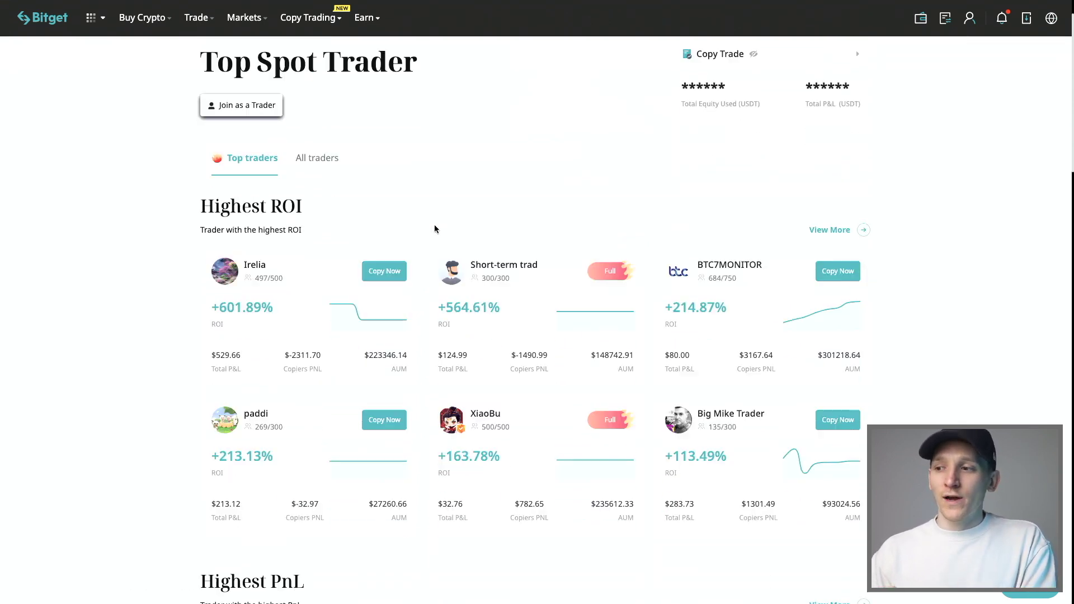